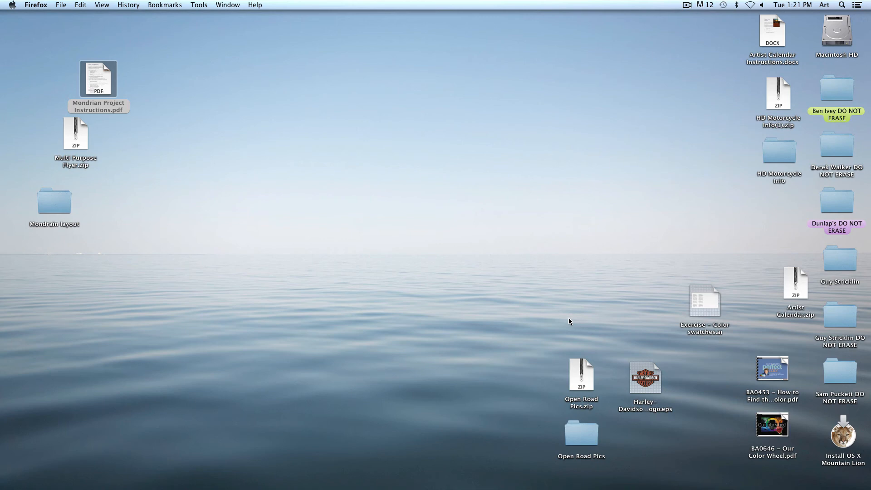
Step: Extract Multi Purpose Flyer.zip on the desktop, open the resulting folder, and enlarge its window and preview area
{"action": "left_click", "coordinate": [473, 292]}
{"action": "left_click_drag", "start_coordinate": [82, 145], "coordinate": [216, 167]}
{"action": "double_click", "coordinate": [154, 142]}
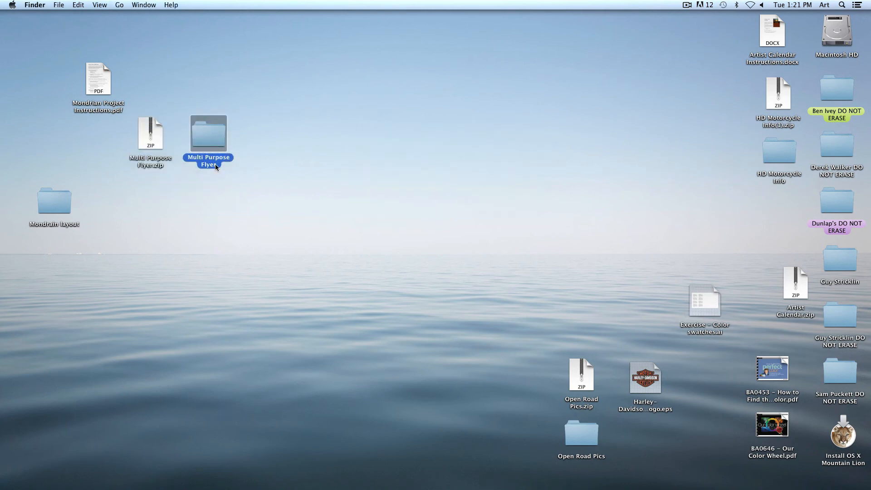
{"action": "double_click", "coordinate": [211, 132]}
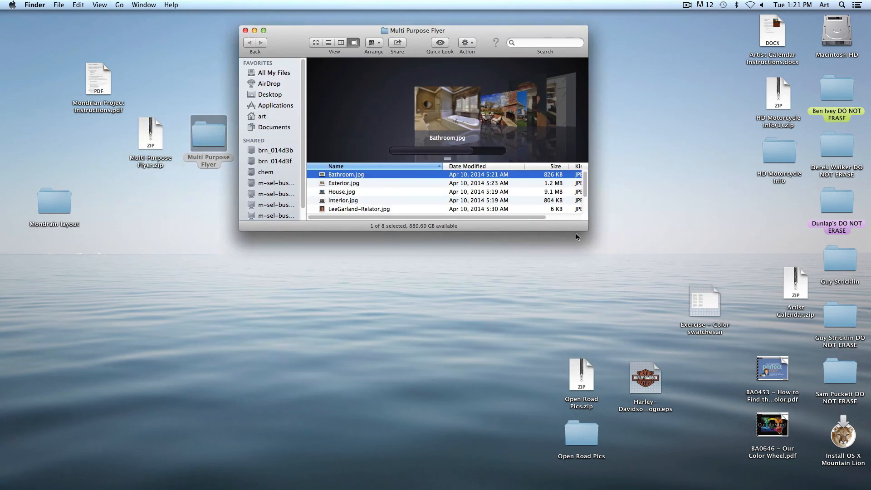
{"action": "left_click_drag", "start_coordinate": [584, 230], "coordinate": [664, 390]}
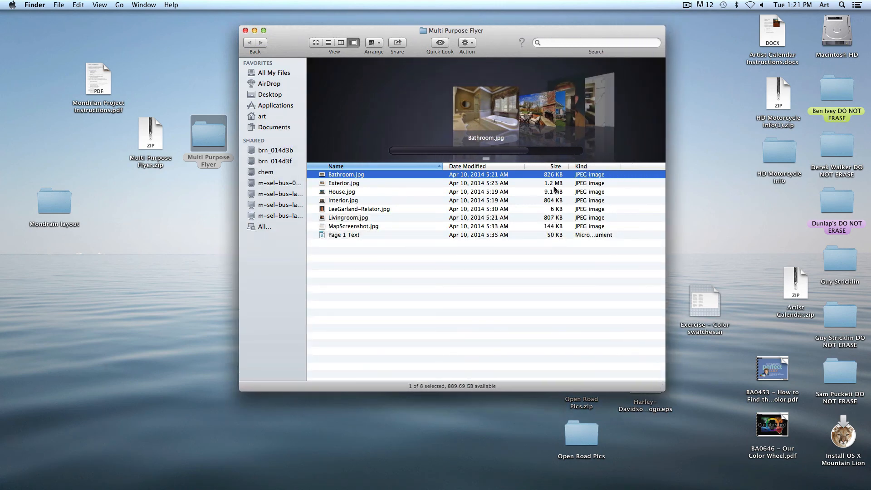
{"action": "left_click_drag", "start_coordinate": [492, 164], "coordinate": [489, 272]}
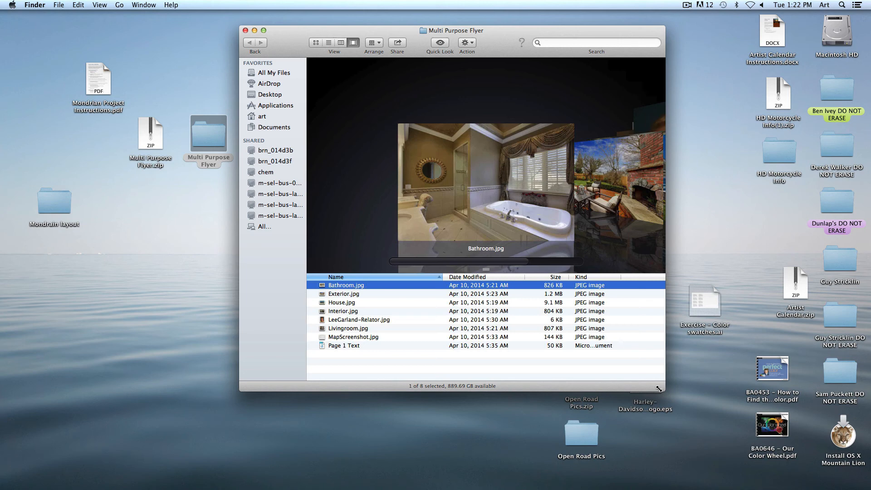
Step: Examine each supplied photo and the map in the Multi Purpose Flyer folder, and read the Page 1 Text document
{"action": "key", "text": "Down"}
{"action": "key", "text": "Down"}
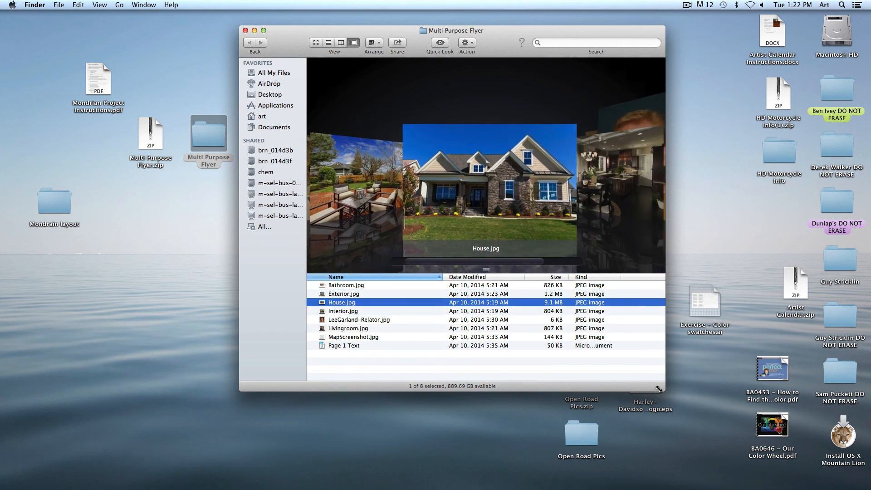
{"action": "key", "text": "Down"}
{"action": "key", "text": "Down"}
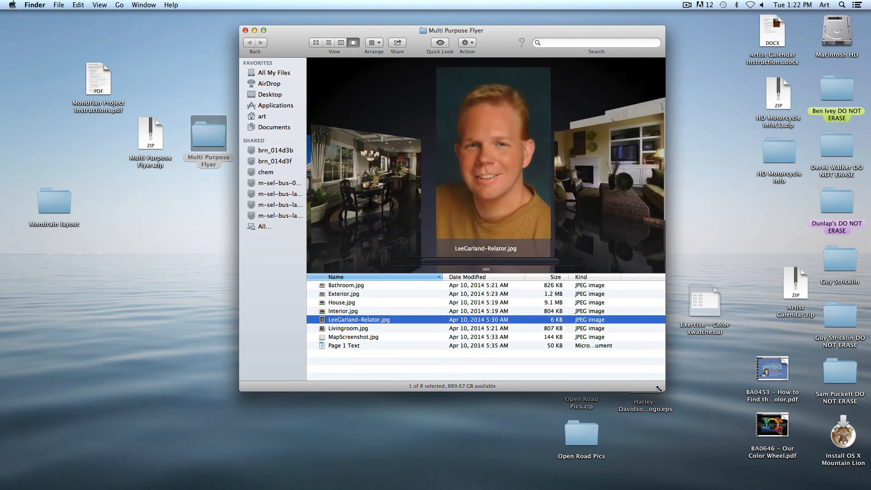
{"action": "key", "text": "Down"}
{"action": "key", "text": "Down"}
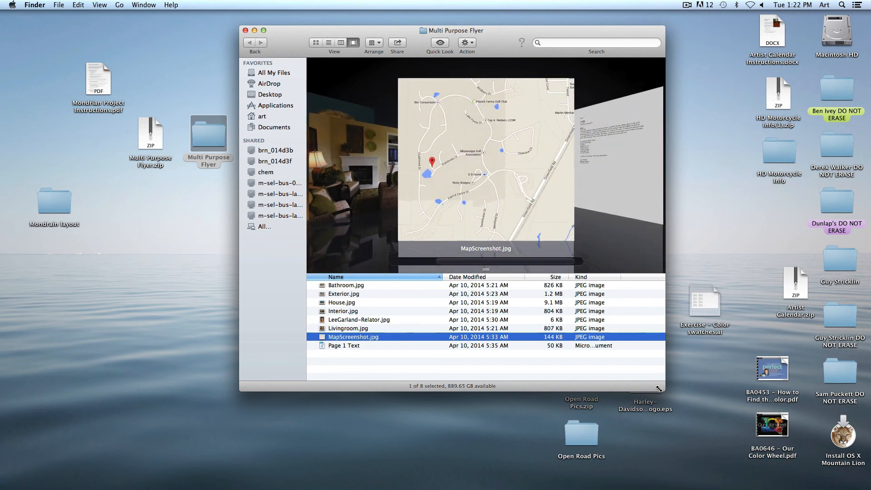
{"action": "key", "text": "Down"}
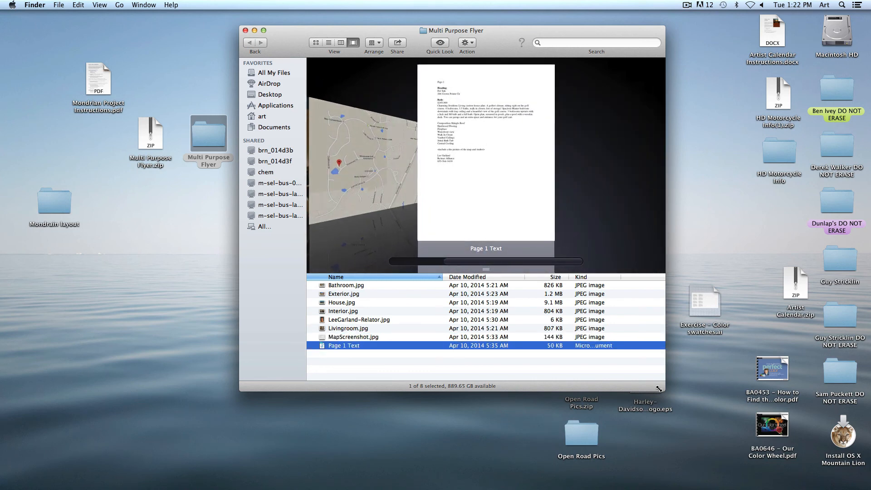
{"action": "key", "text": "space"}
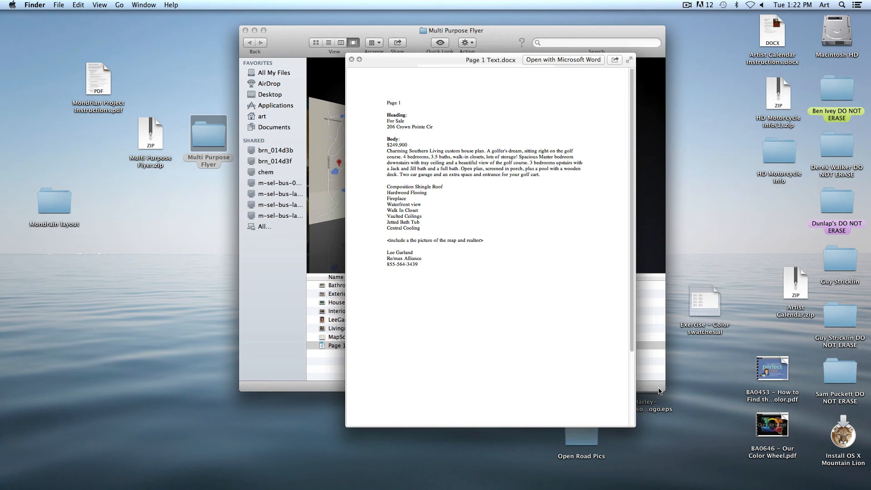
{"action": "key", "text": "space"}
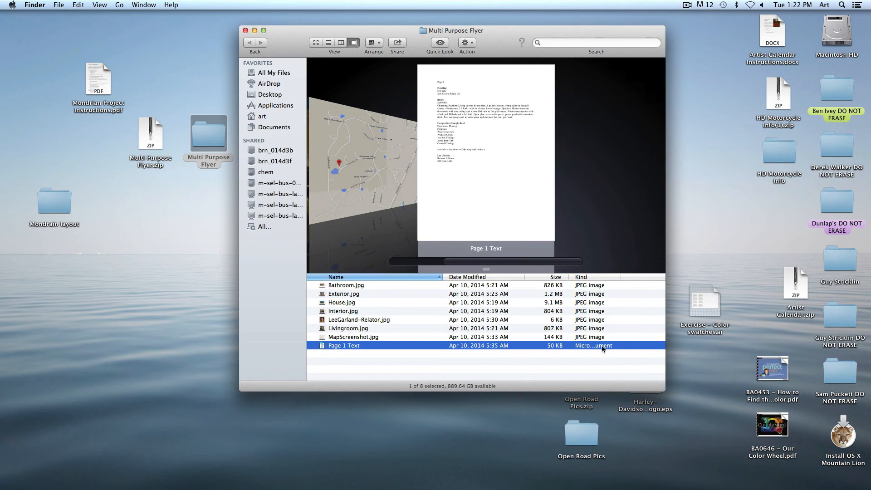
Step: Switch to InDesign and minimize the finished Layout.indd example
{"action": "left_click", "coordinate": [782, 465]}
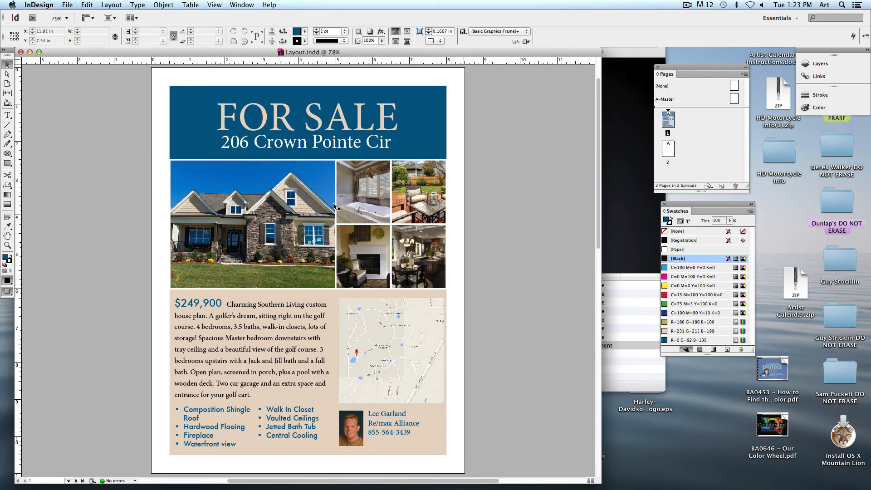
{"action": "left_click", "coordinate": [30, 53]}
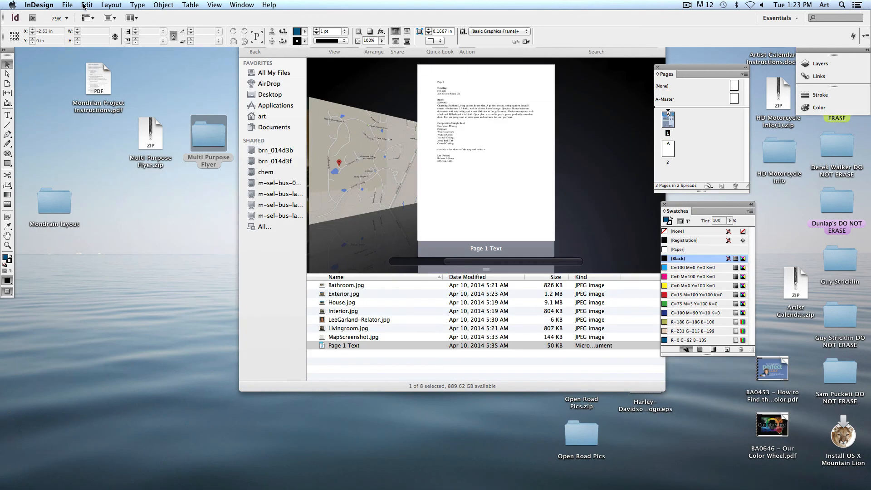
Step: Create a new one-page Letter print document with 5 columns and a gutter of 0
{"action": "left_click", "coordinate": [67, 5]}
{"action": "mouse_move", "coordinate": [68, 18]}
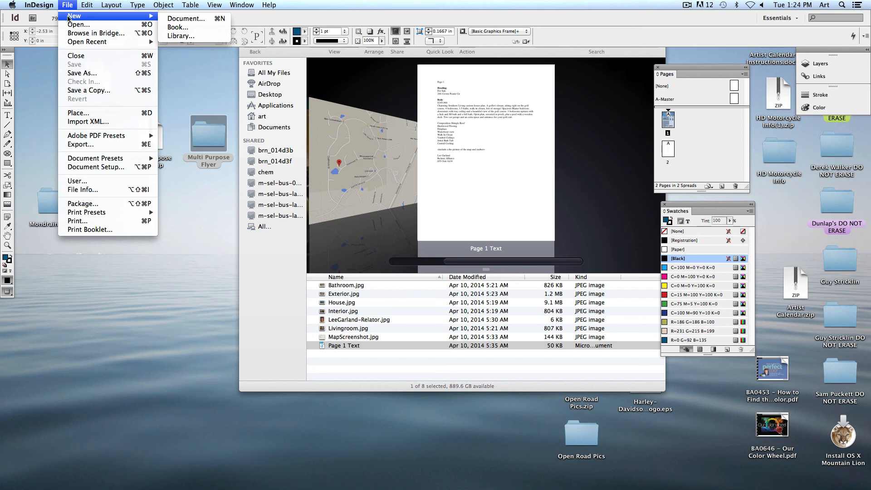
{"action": "left_click", "coordinate": [191, 19]}
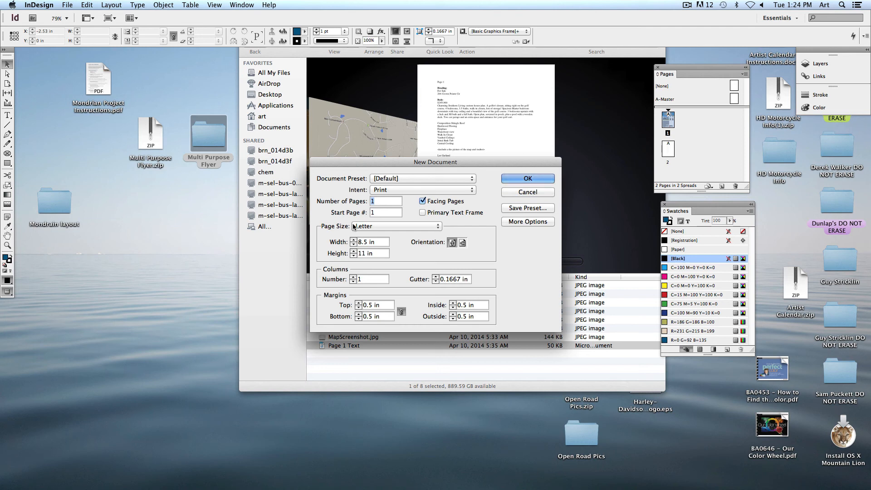
{"action": "left_click_drag", "start_coordinate": [383, 161], "coordinate": [357, 83]}
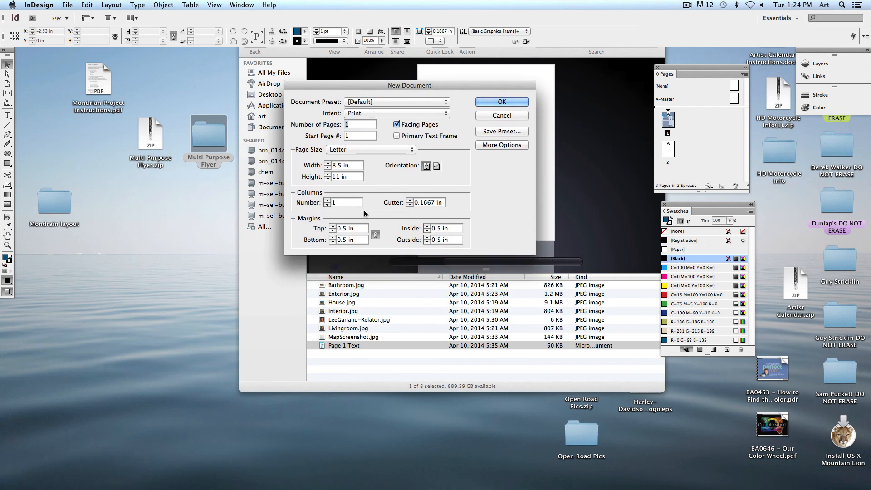
{"action": "left_click", "coordinate": [327, 200]}
{"action": "left_click", "coordinate": [327, 200]}
{"action": "left_click", "coordinate": [327, 200]}
{"action": "left_click", "coordinate": [327, 200]}
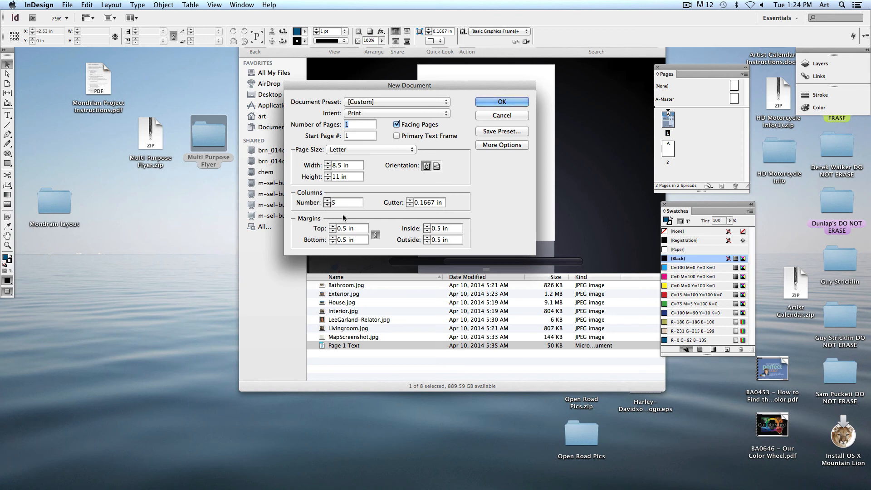
{"action": "double_click", "coordinate": [420, 203]}
{"action": "type", "text": "0"}
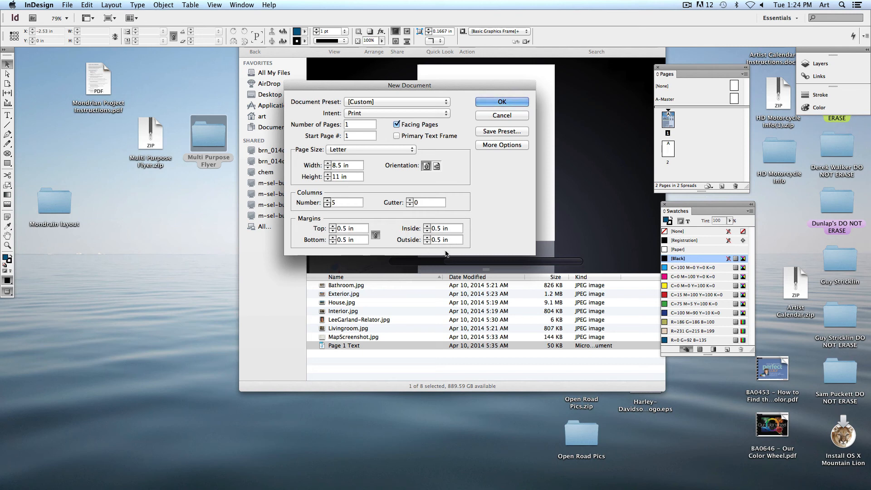
{"action": "left_click", "coordinate": [503, 102]}
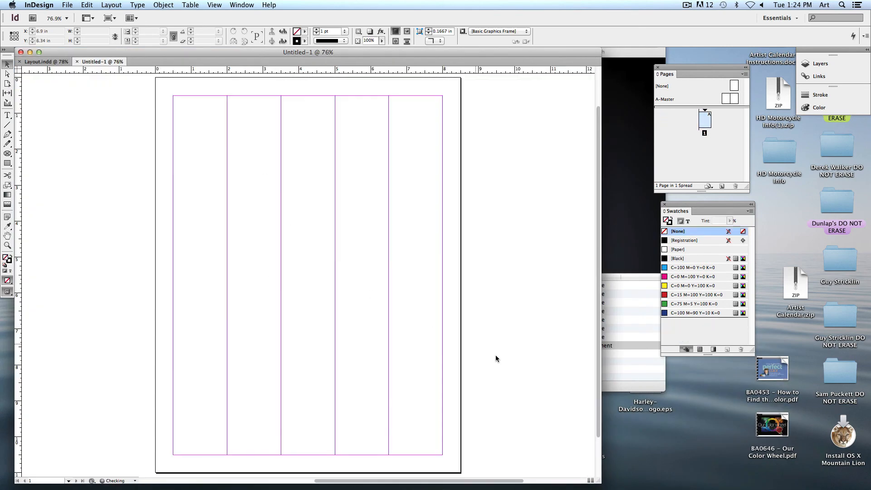
Step: Widen the document window and add horizontal guides at 2.5 in and 6 in on both pages of the A-Master spread
{"action": "left_click_drag", "start_coordinate": [600, 481], "coordinate": [780, 479]}
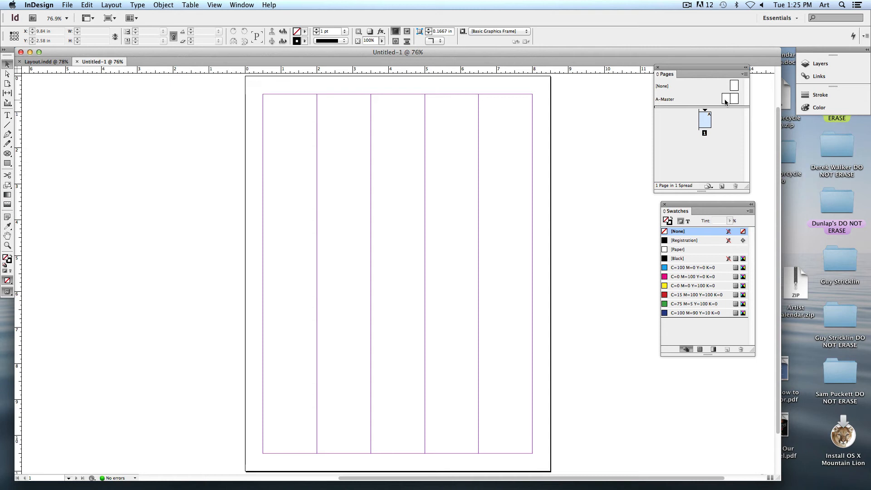
{"action": "double_click", "coordinate": [727, 99]}
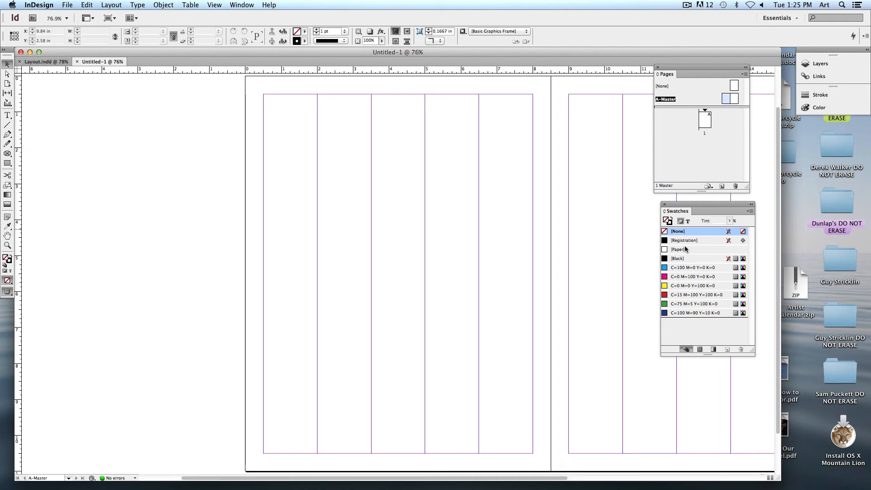
{"action": "left_click_drag", "start_coordinate": [591, 198], "coordinate": [392, 202]}
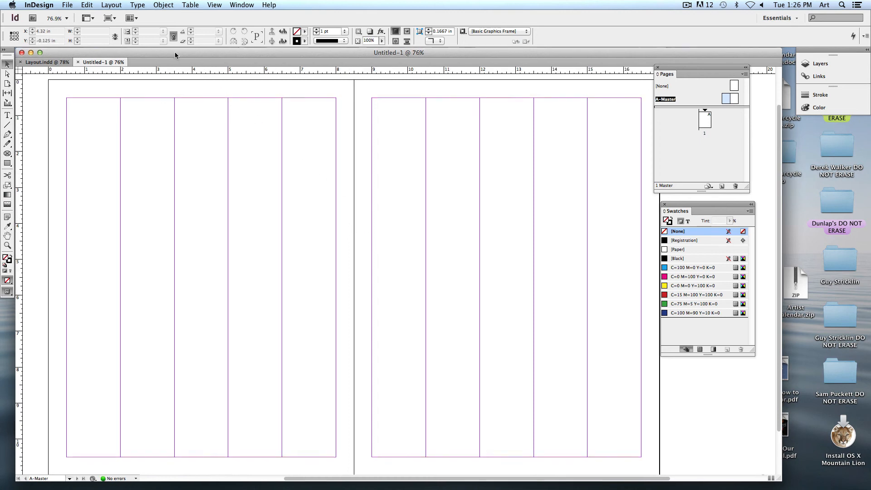
{"action": "left_click_drag", "start_coordinate": [178, 71], "coordinate": [173, 170]}
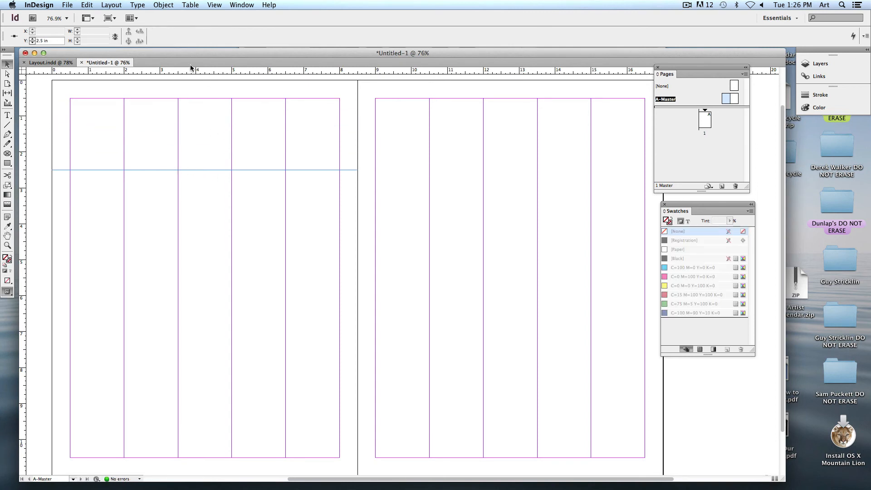
{"action": "left_click_drag", "start_coordinate": [179, 71], "coordinate": [164, 295]}
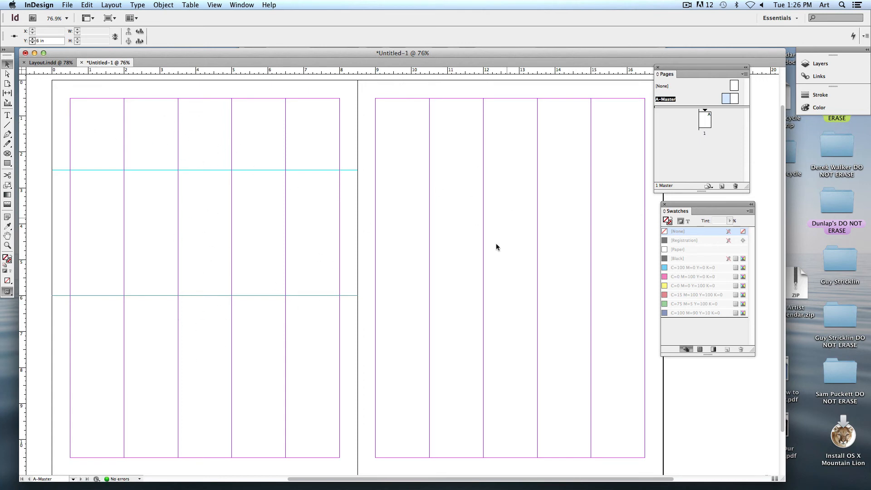
{"action": "left_click_drag", "start_coordinate": [493, 69], "coordinate": [494, 171]}
{"action": "left_click_drag", "start_coordinate": [486, 71], "coordinate": [470, 295]}
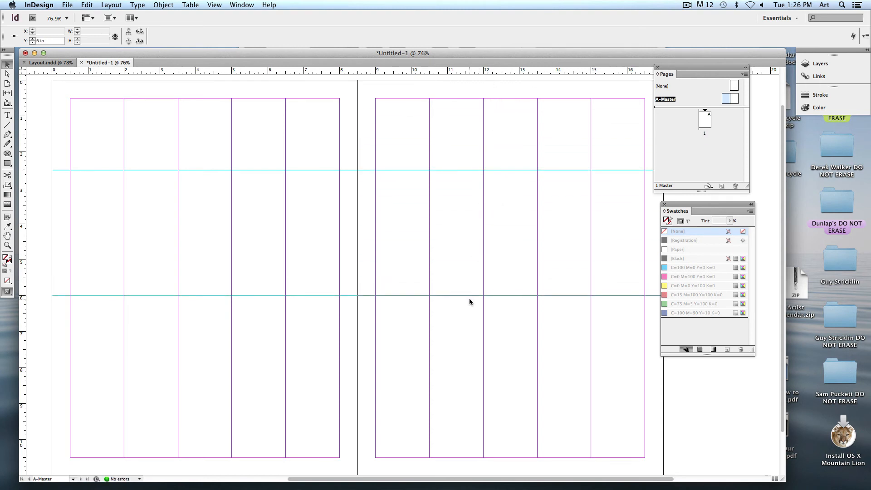
Step: Return to page 1 and add two more pages to the document
{"action": "double_click", "coordinate": [704, 120]}
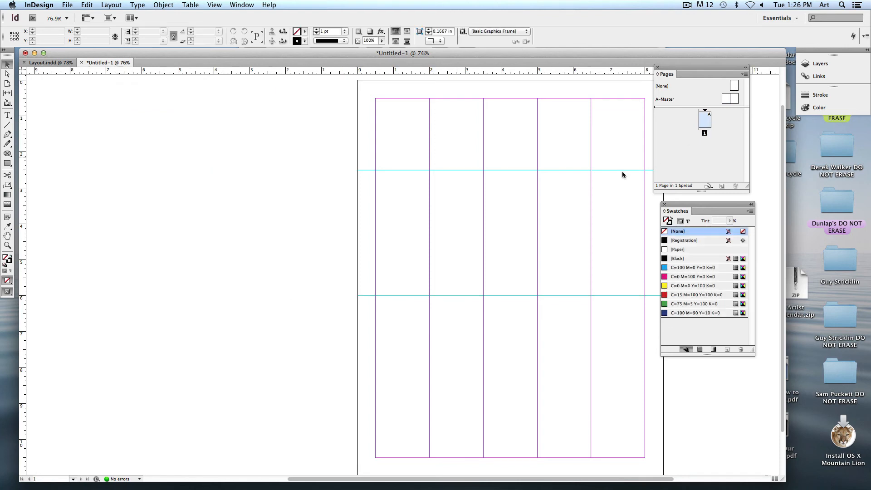
{"action": "left_click_drag", "start_coordinate": [578, 184], "coordinate": [493, 182]}
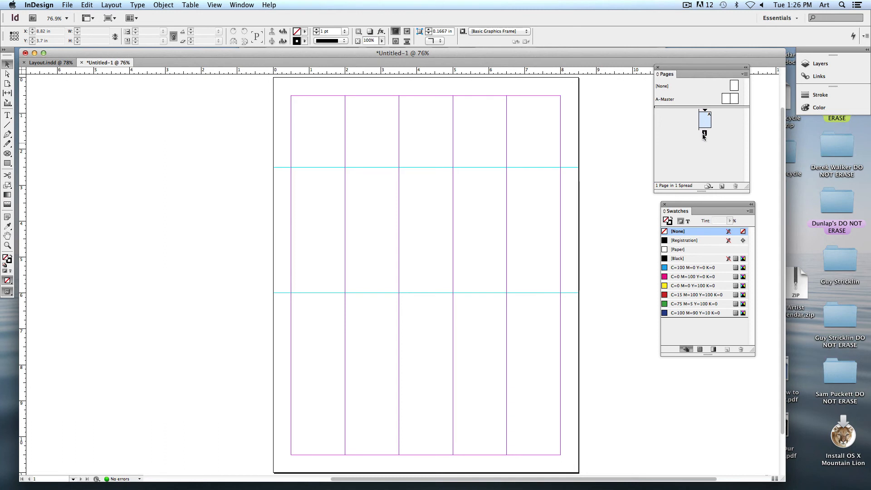
{"action": "left_click", "coordinate": [722, 186]}
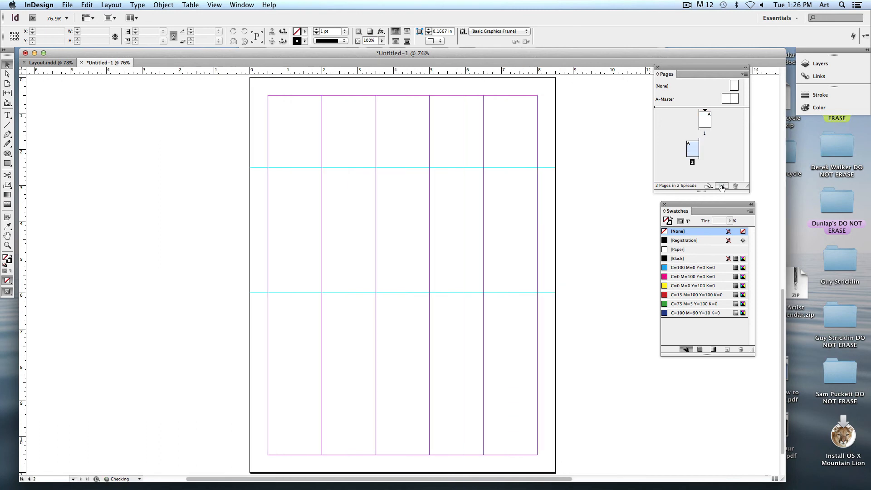
{"action": "left_click", "coordinate": [722, 186]}
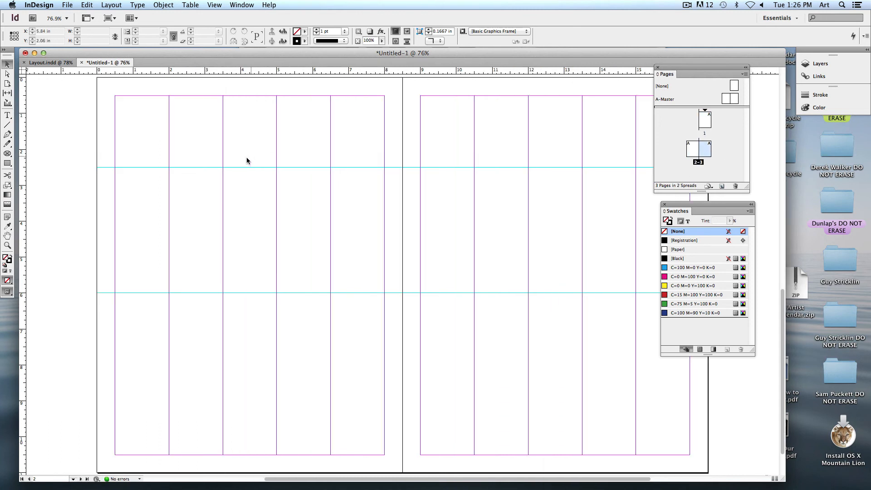
{"action": "scroll", "coordinate": [424, 239], "scroll_direction": "up", "scroll_amount": 15}
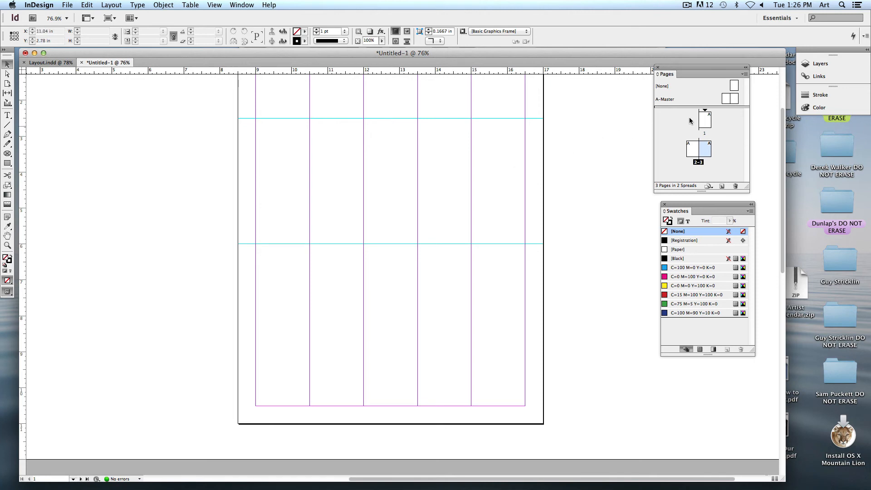
{"action": "scroll", "coordinate": [533, 181], "scroll_direction": "up", "scroll_amount": 5}
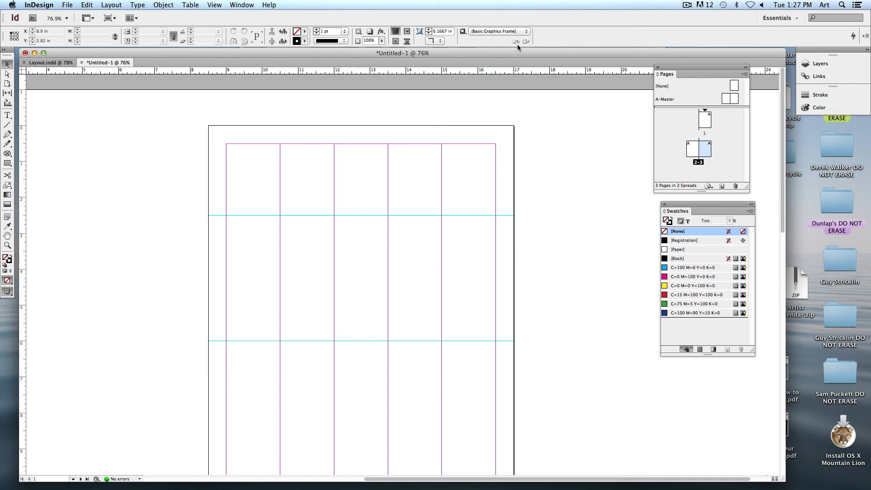
Step: Move the document window down, switch to the Multi Purpose Flyer folder in Finder, and review the supplied images
{"action": "left_click_drag", "start_coordinate": [517, 53], "coordinate": [518, 182]}
{"action": "left_click", "coordinate": [438, 144]}
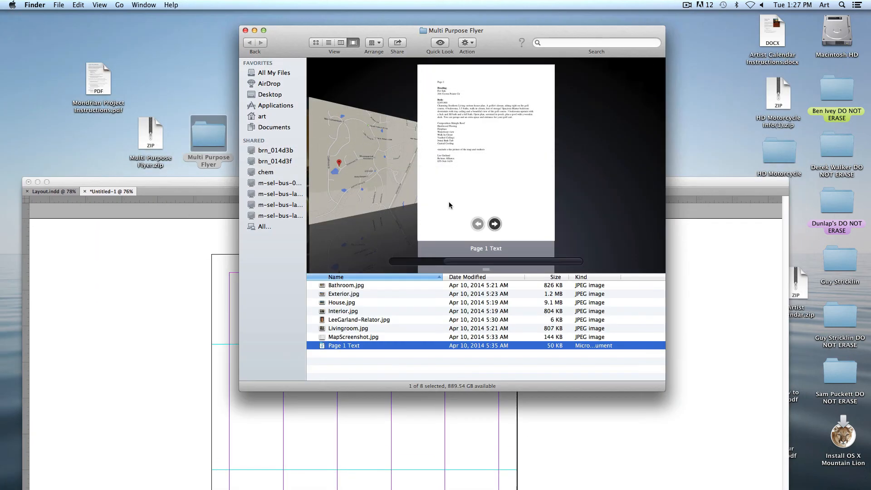
{"action": "scroll", "coordinate": [449, 205], "scroll_direction": "up", "scroll_amount": 7}
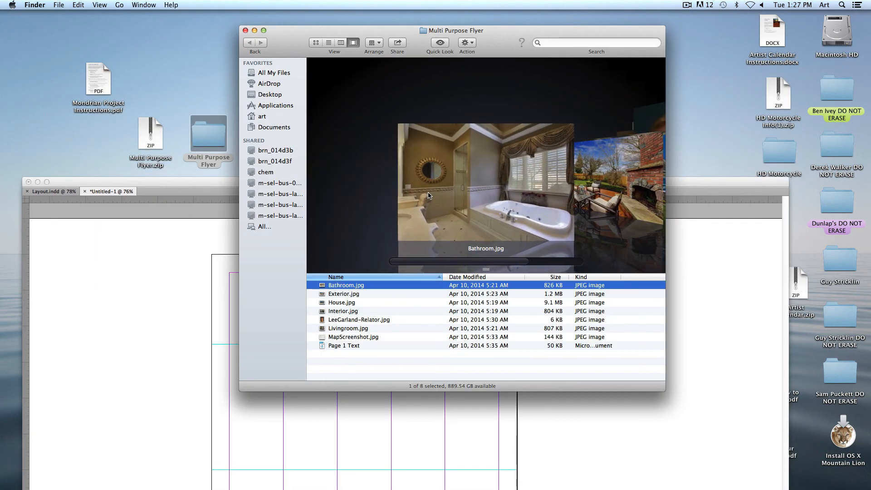
{"action": "scroll", "coordinate": [429, 195], "scroll_direction": "down", "scroll_amount": 3}
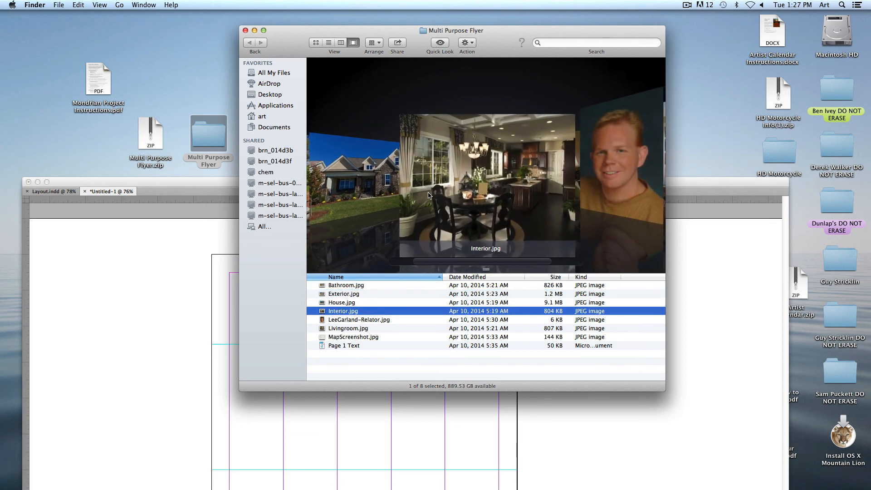
{"action": "scroll", "coordinate": [428, 195], "scroll_direction": "down", "scroll_amount": 2}
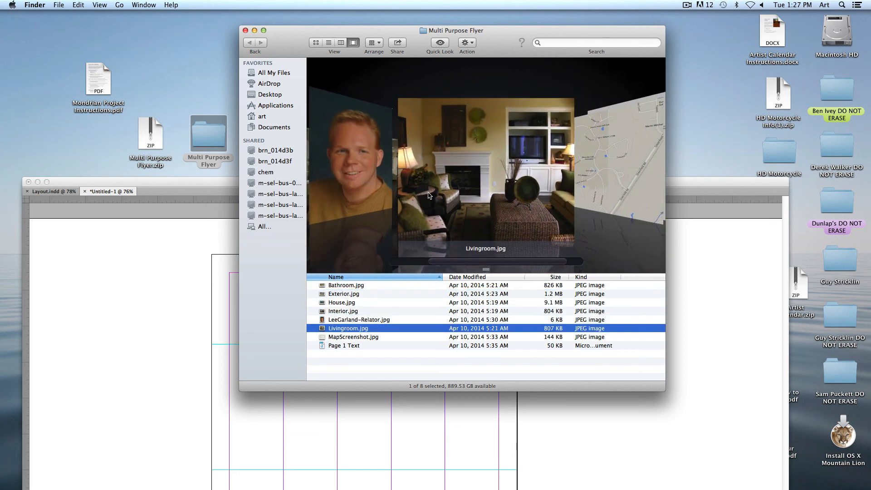
{"action": "scroll", "coordinate": [428, 195], "scroll_direction": "up", "scroll_amount": 1}
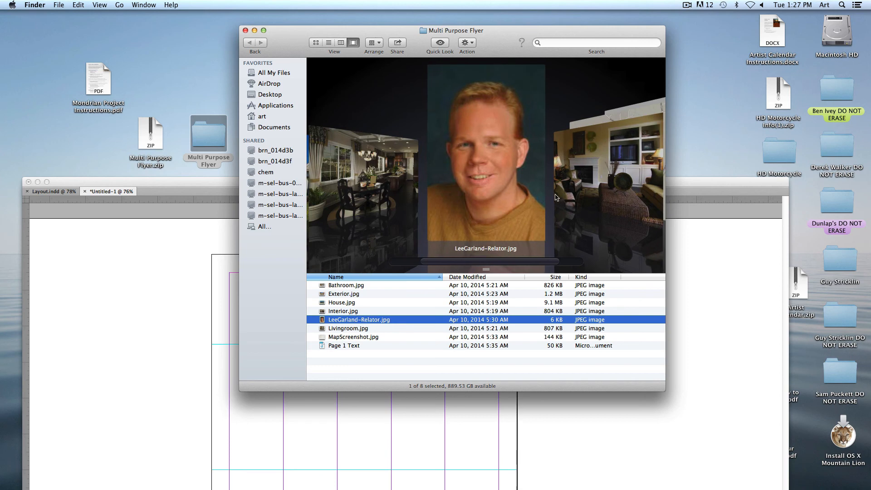
Step: Switch back to the untitled InDesign document and move its window up over the Finder folder
{"action": "left_click", "coordinate": [425, 330]}
{"action": "left_click", "coordinate": [206, 317]}
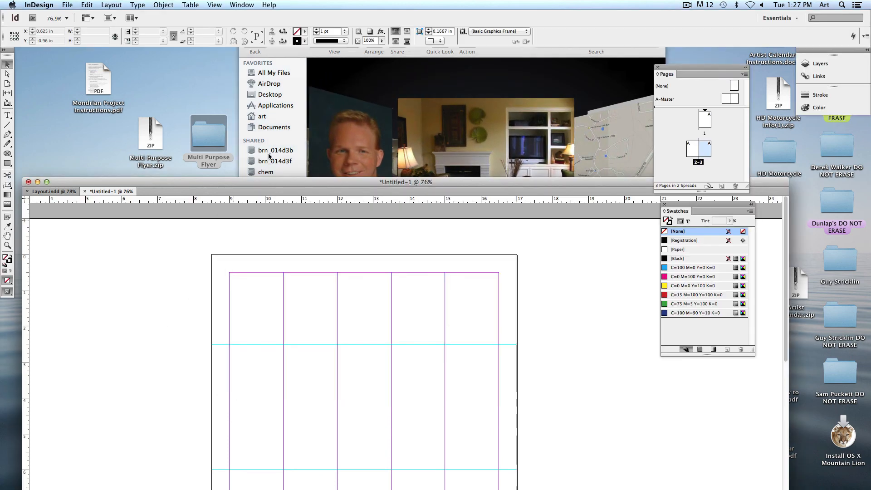
{"action": "left_click_drag", "start_coordinate": [257, 179], "coordinate": [251, 55]}
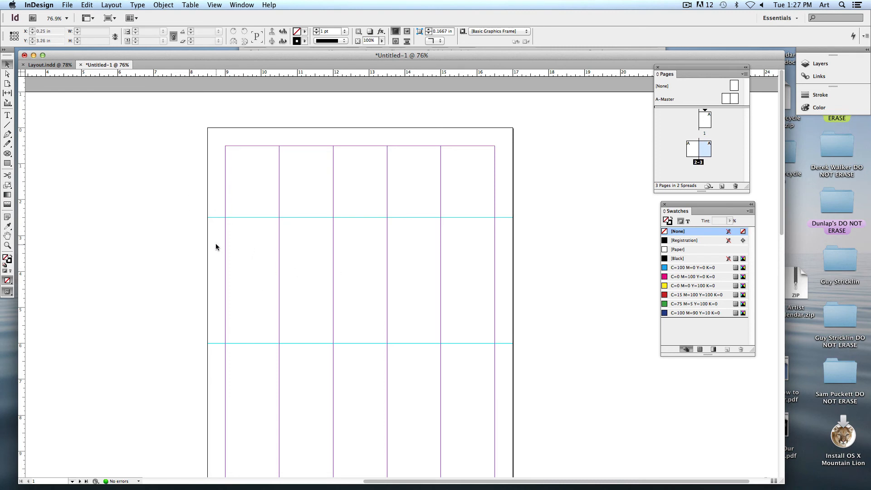
{"action": "left_click_drag", "start_coordinate": [216, 254], "coordinate": [202, 211]}
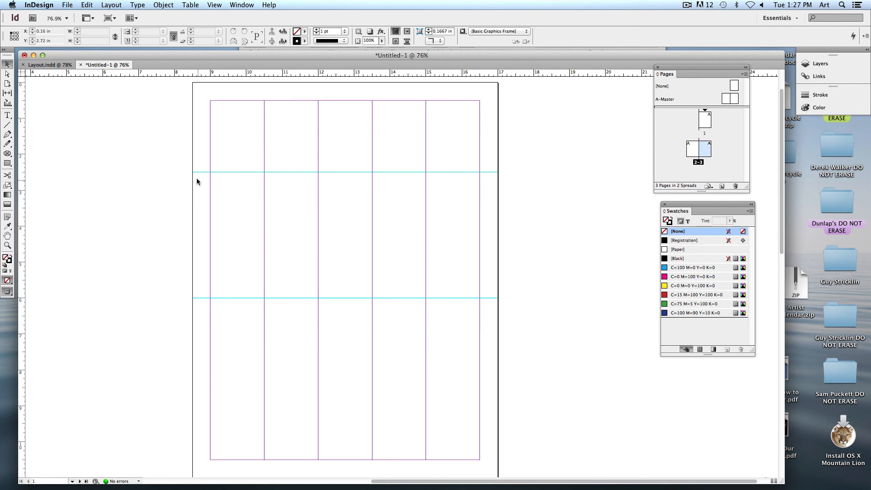
Step: Move the document window down and review the supplied house photos in the Multi Purpose Flyer folder in Finder
{"action": "left_click_drag", "start_coordinate": [405, 53], "coordinate": [402, 65]}
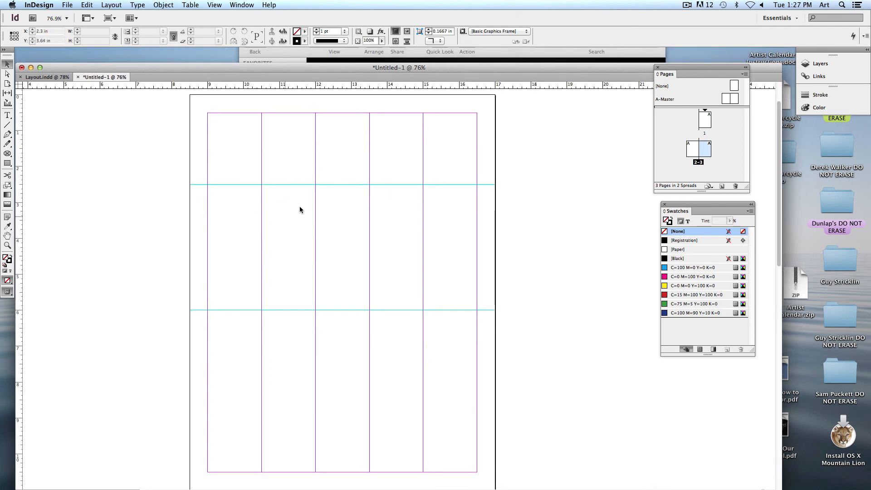
{"action": "left_click_drag", "start_coordinate": [347, 68], "coordinate": [309, 232]}
{"action": "left_click", "coordinate": [384, 145]}
{"action": "left_click", "coordinate": [672, 166]}
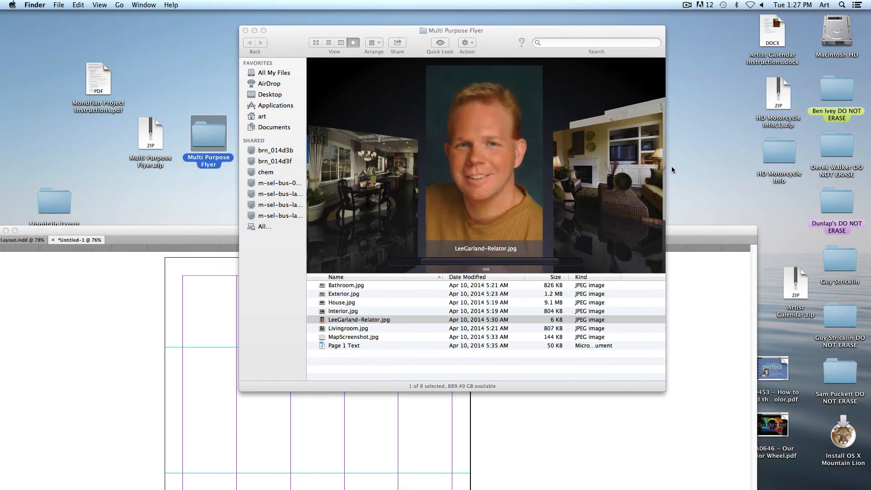
{"action": "left_click", "coordinate": [580, 168]}
{"action": "scroll", "coordinate": [541, 167], "scroll_direction": "up", "scroll_amount": 2}
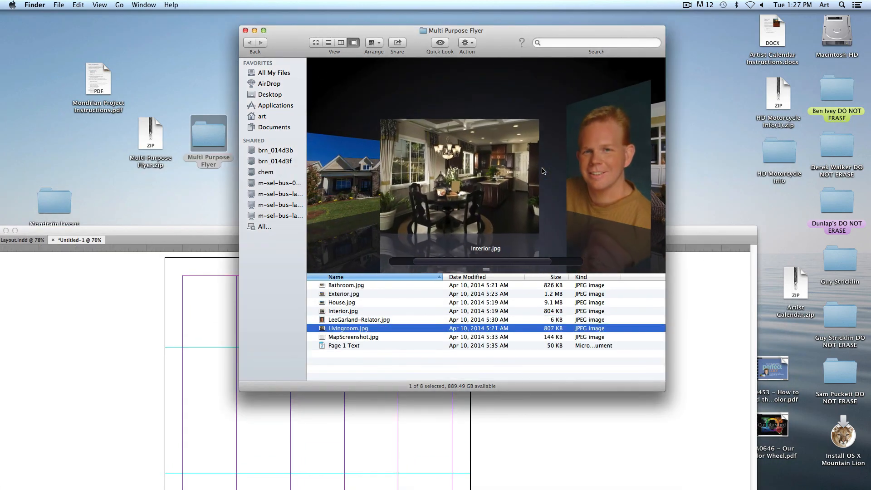
{"action": "scroll", "coordinate": [543, 170], "scroll_direction": "up", "scroll_amount": 1}
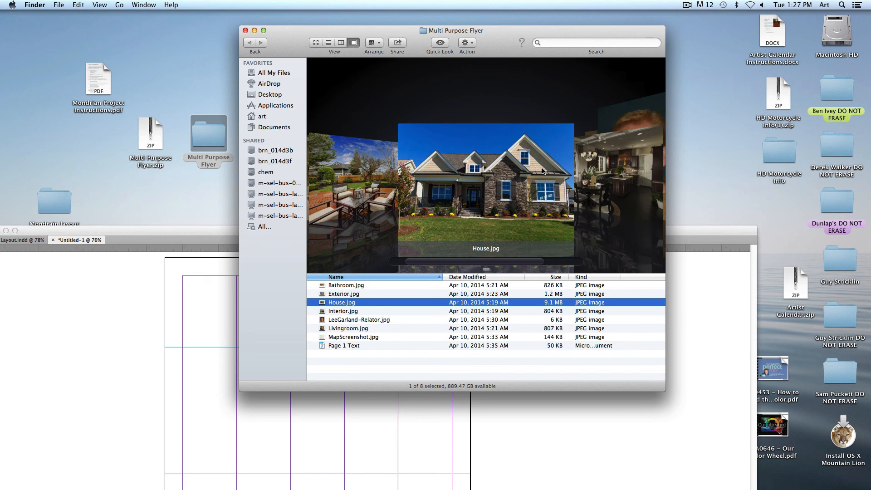
{"action": "scroll", "coordinate": [543, 171], "scroll_direction": "up", "scroll_amount": 2}
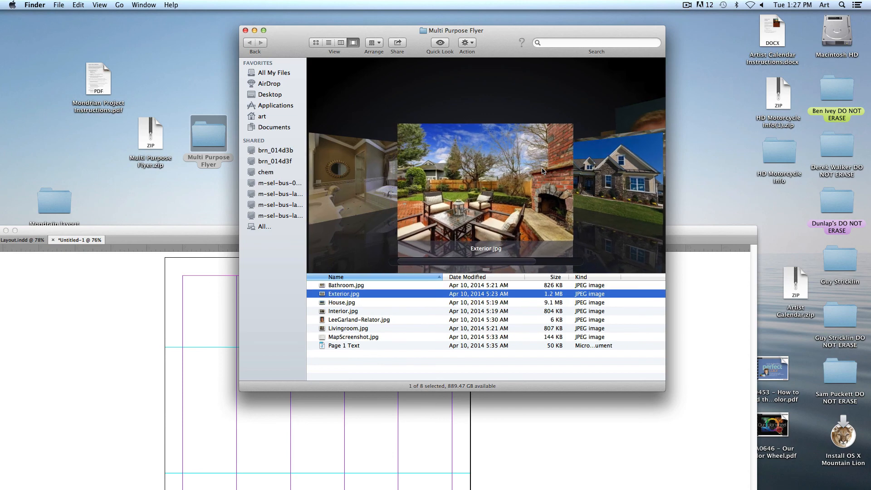
Step: Return to InDesign, move the document window back up, and compare the blank page with the finished flyer in Layout.indd
{"action": "left_click", "coordinate": [180, 258]}
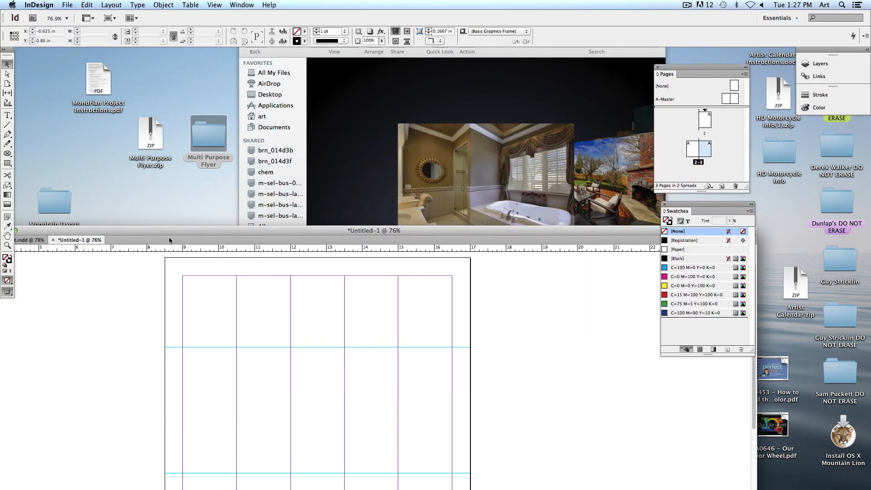
{"action": "left_click_drag", "start_coordinate": [175, 229], "coordinate": [189, 51]}
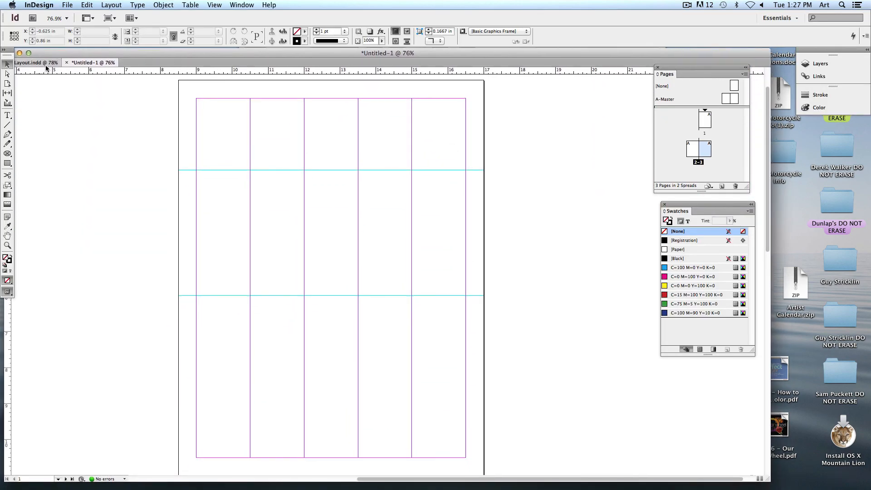
{"action": "left_click", "coordinate": [46, 64]}
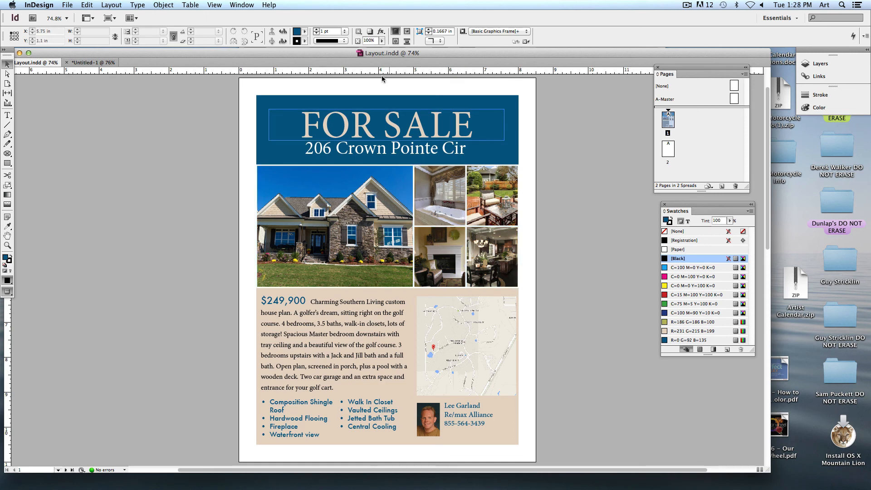
{"action": "left_click", "coordinate": [93, 63]}
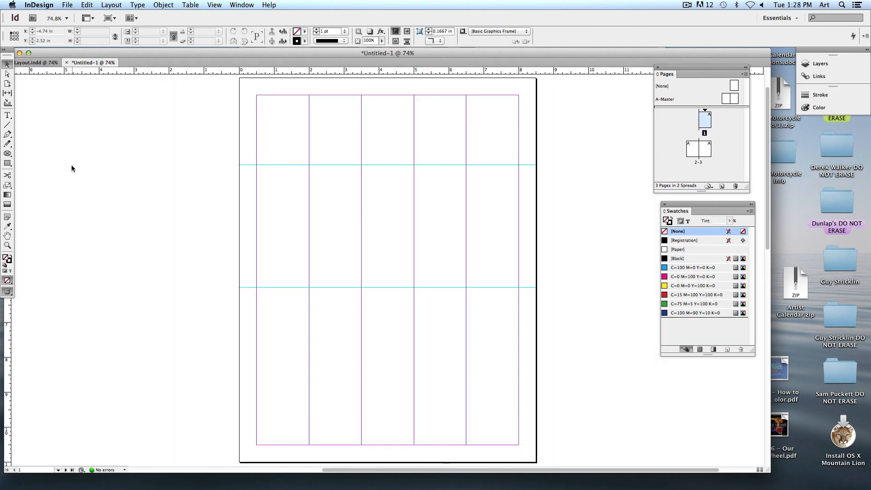
{"action": "left_click", "coordinate": [68, 5]}
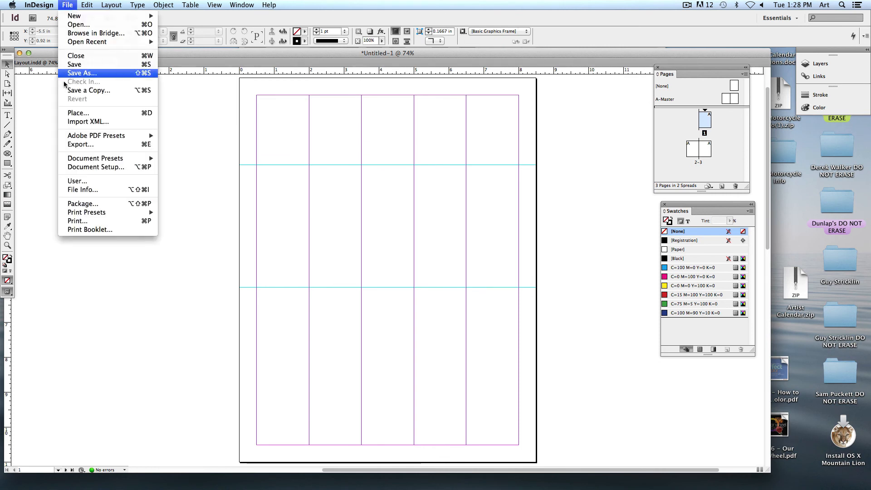
{"action": "left_click", "coordinate": [69, 5]}
Step: Draw five rectangle frames on the pasteboard beside page 1, four about 1.5 in wide and one larger, about 2.4 by 2.56 in
{"action": "left_click_drag", "start_coordinate": [105, 143], "coordinate": [211, 136]}
{"action": "left_click_drag", "start_coordinate": [8, 154], "coordinate": [31, 154]}
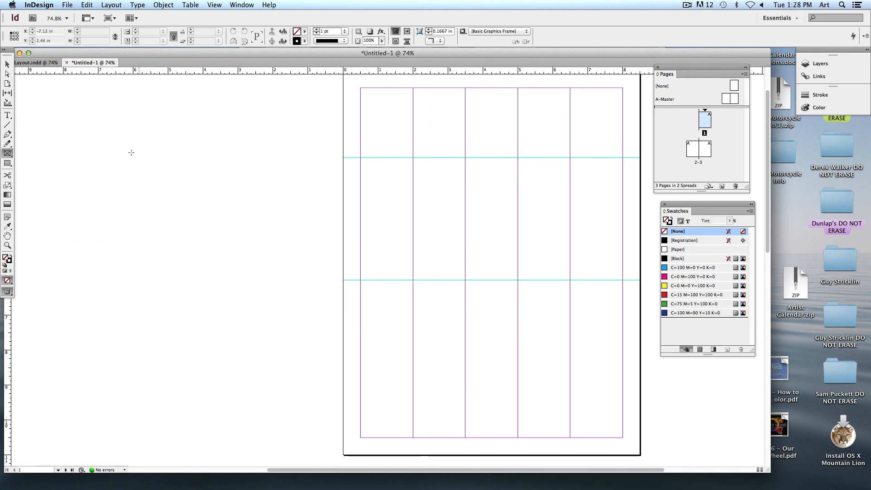
{"action": "left_click_drag", "start_coordinate": [51, 100], "coordinate": [104, 161]}
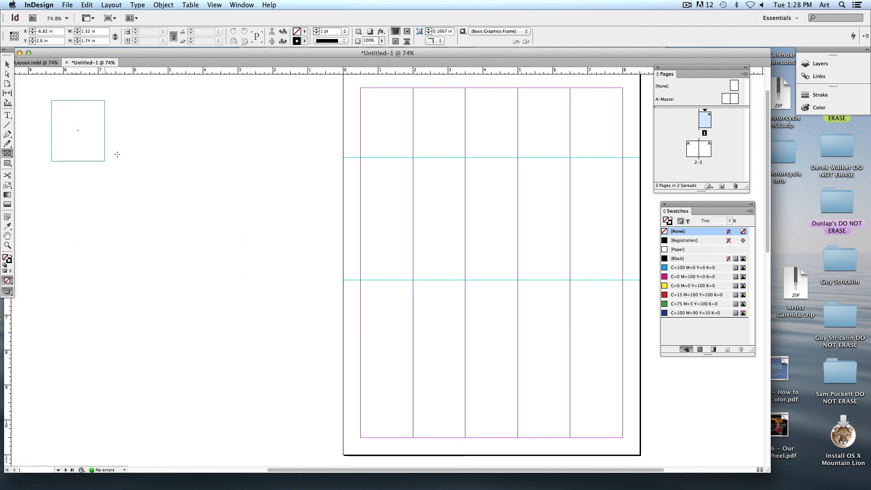
{"action": "left_click_drag", "start_coordinate": [127, 101], "coordinate": [181, 163]}
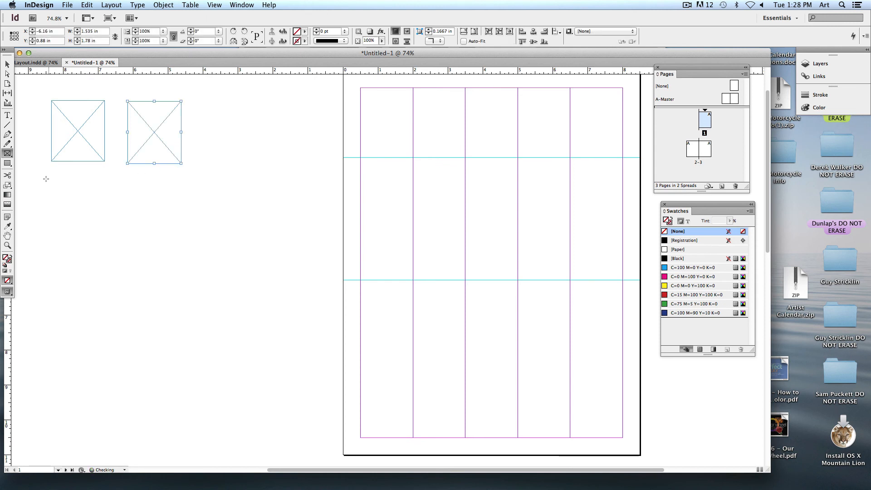
{"action": "left_click_drag", "start_coordinate": [52, 180], "coordinate": [103, 242]}
{"action": "left_click_drag", "start_coordinate": [131, 189], "coordinate": [189, 247]}
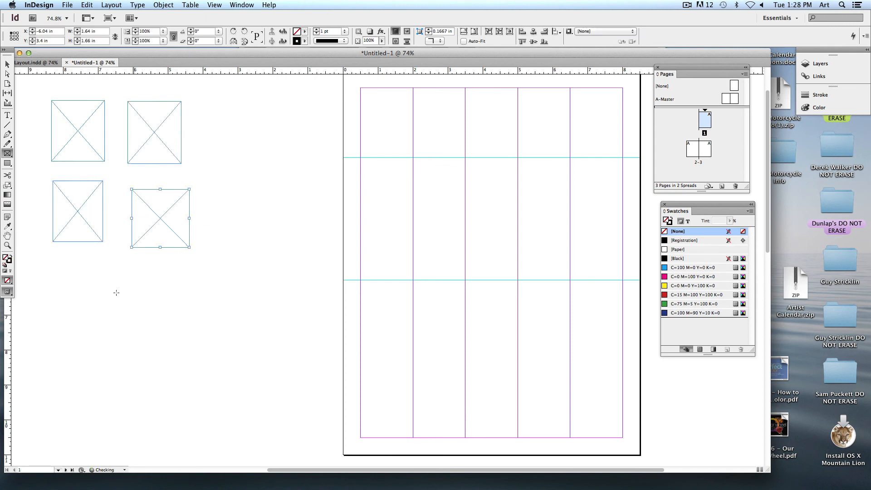
{"action": "left_click_drag", "start_coordinate": [81, 288], "coordinate": [166, 378]}
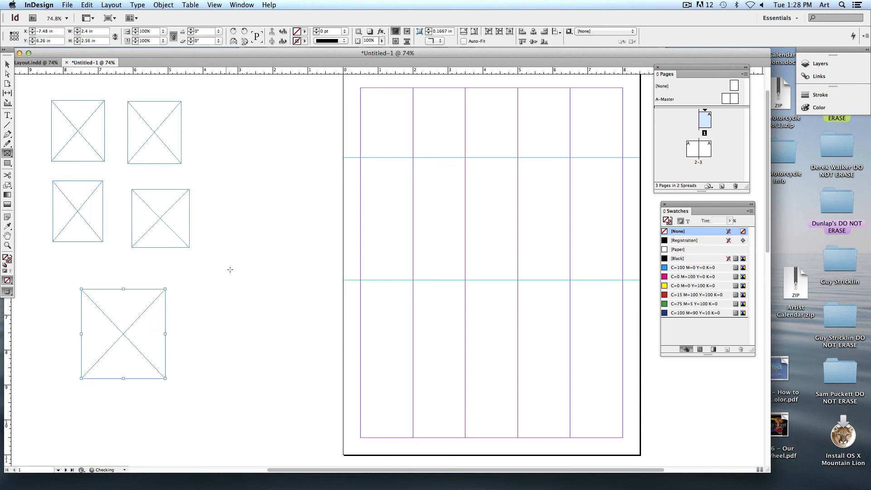
Step: Load Exterior.jpg, Livingroom.jpg, Bathroom.jpg, Interior.jpg and House.jpg together from the Multi Purpose Flyer folder with Place
{"action": "left_click", "coordinate": [7, 64]}
{"action": "left_click", "coordinate": [42, 112]}
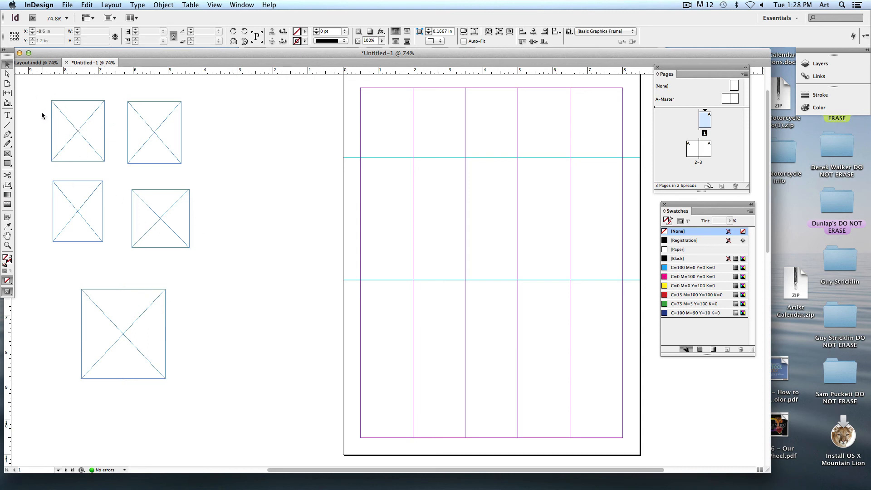
{"action": "left_click", "coordinate": [75, 3]}
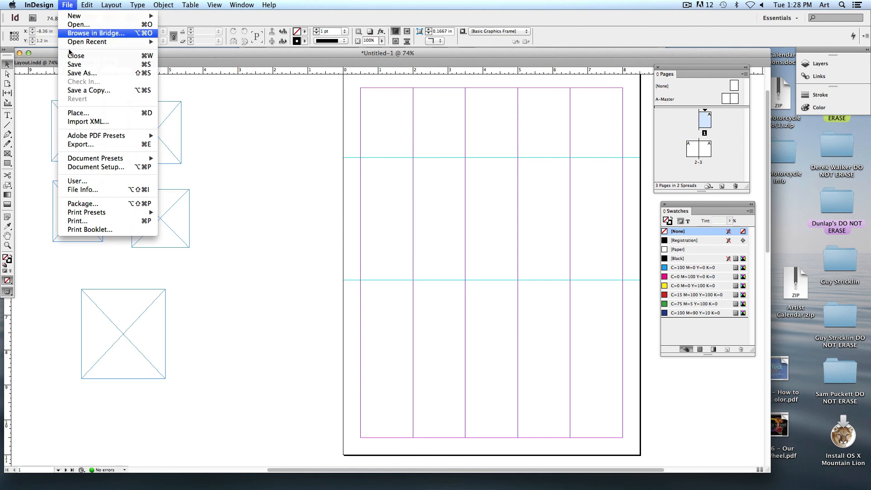
{"action": "left_click", "coordinate": [75, 115]}
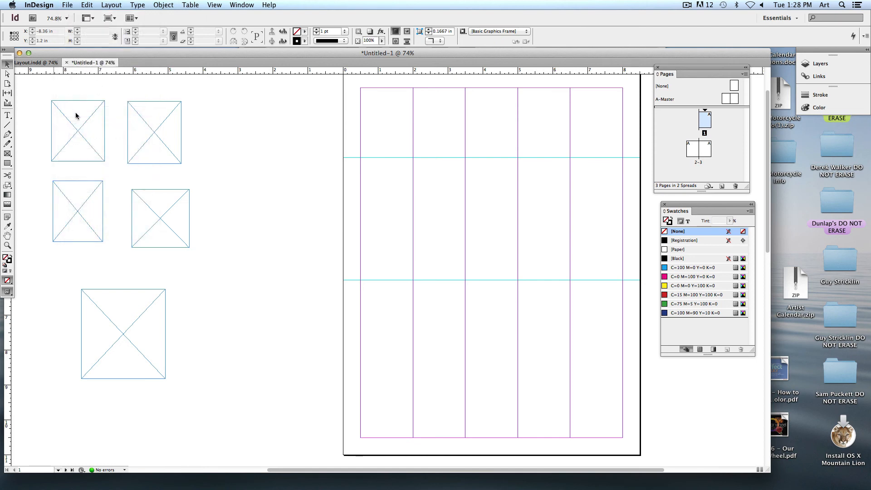
{"action": "left_click", "coordinate": [380, 107]}
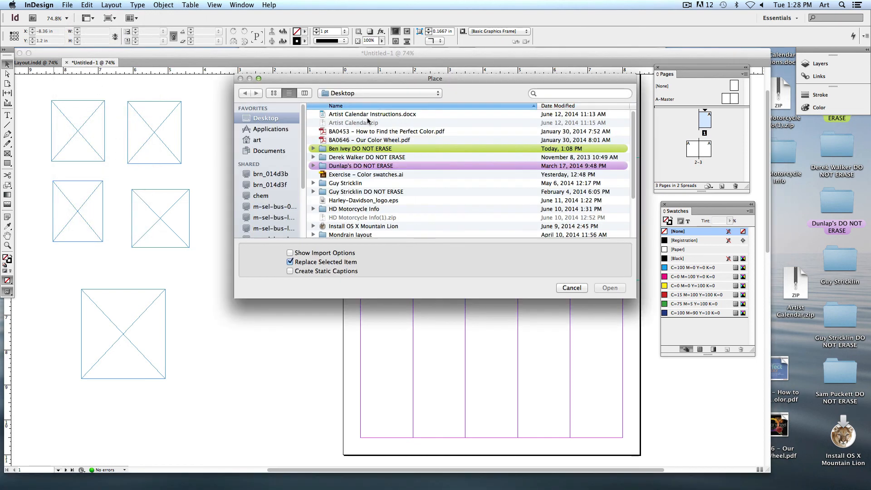
{"action": "left_click", "coordinate": [566, 106]}
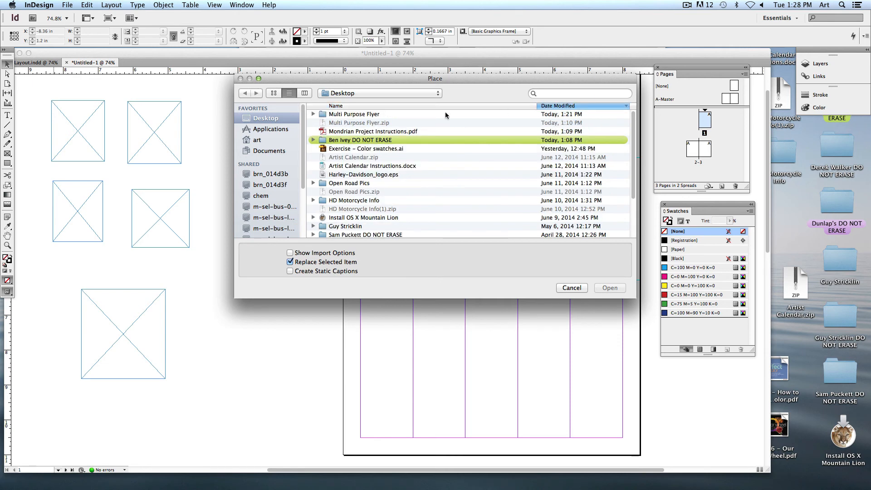
{"action": "double_click", "coordinate": [350, 114]}
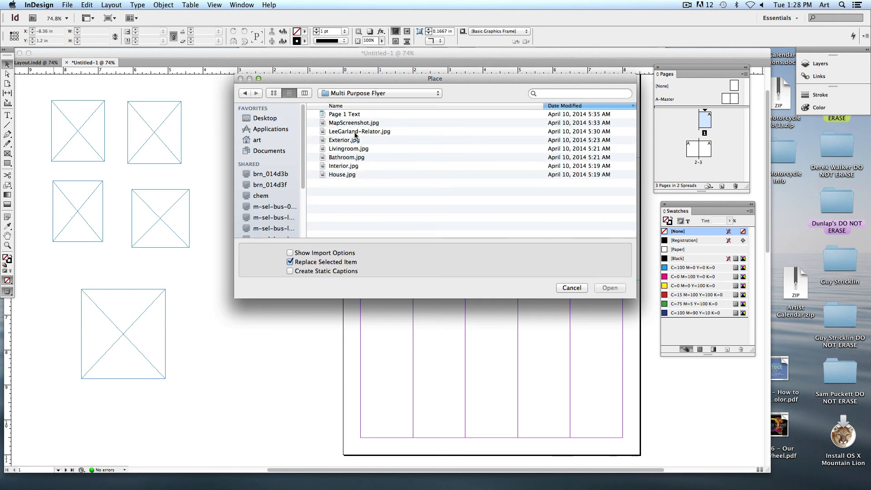
{"action": "left_click", "coordinate": [372, 142]}
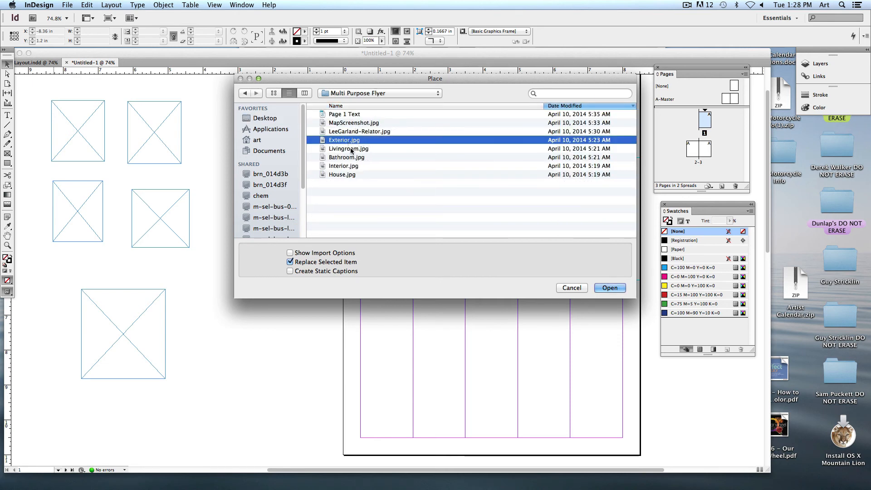
{"action": "left_click", "coordinate": [343, 175], "text": "shift"}
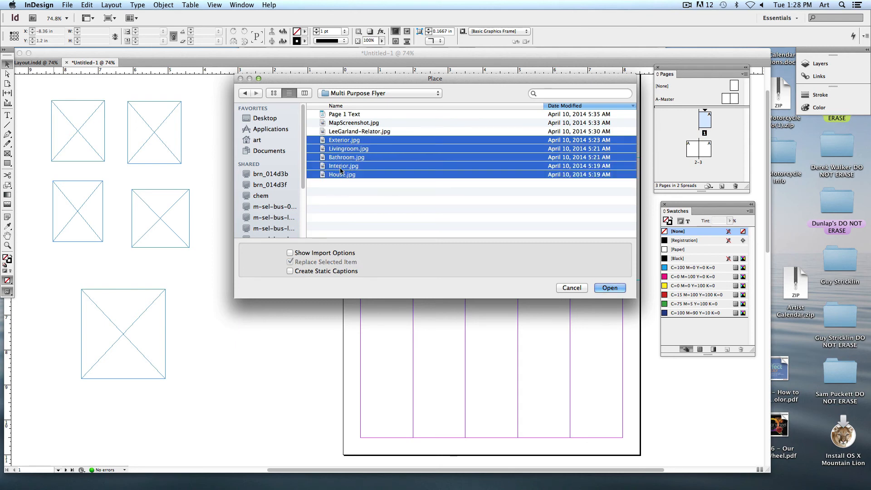
{"action": "left_click", "coordinate": [608, 288]}
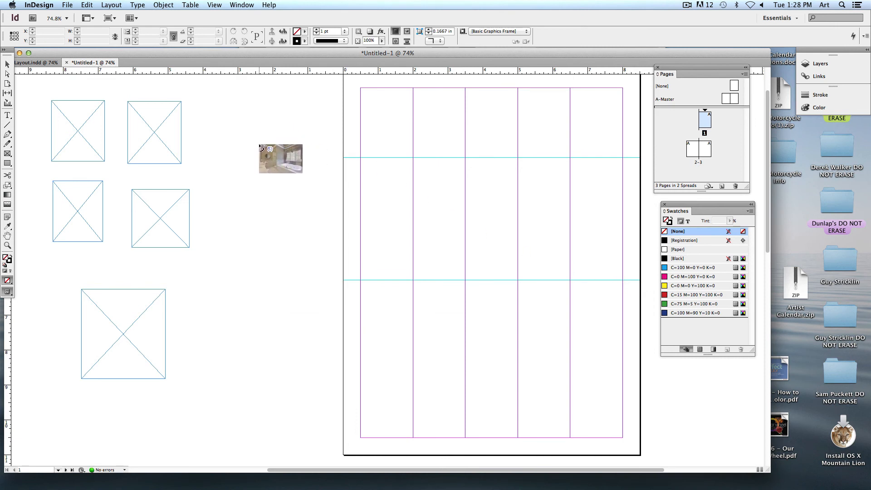
Step: Place the bathroom, exterior, house and interior photos in the four small frames and the living room photo in the large frame
{"action": "left_click", "coordinate": [76, 128]}
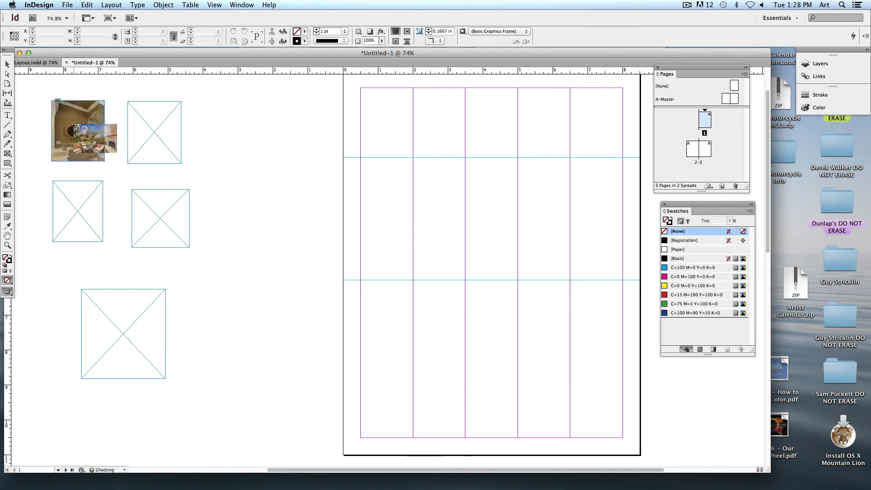
{"action": "left_click", "coordinate": [152, 120]}
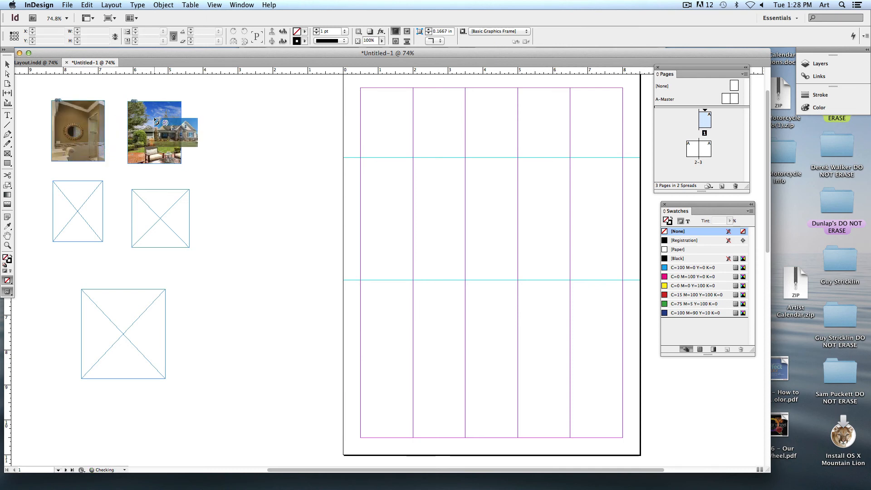
{"action": "left_click", "coordinate": [84, 194]}
{"action": "left_click", "coordinate": [150, 206]}
{"action": "left_click", "coordinate": [128, 315]}
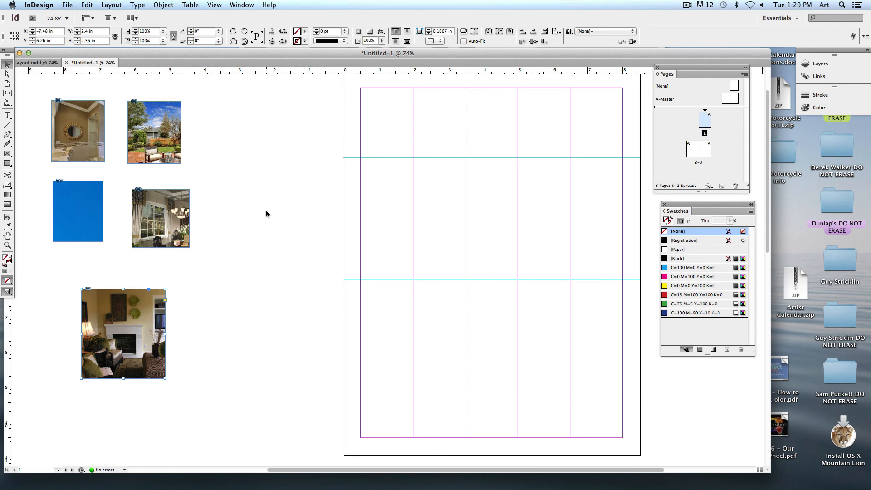
{"action": "left_click", "coordinate": [268, 186]}
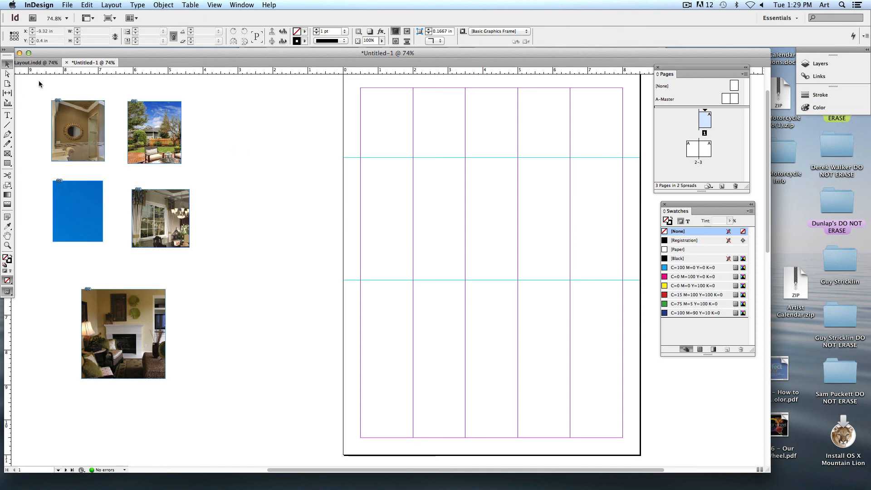
Step: Move the bathroom photo onto page 1 at X 0.5 in, Y 2.5 in, and check the arrangement against Layout.indd
{"action": "scroll", "coordinate": [260, 159], "scroll_direction": "right", "scroll_amount": 3}
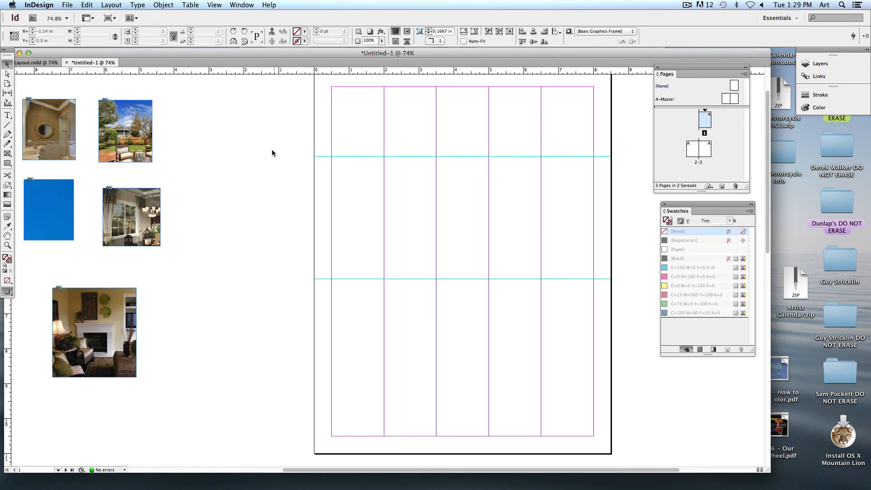
{"action": "left_click_drag", "start_coordinate": [57, 110], "coordinate": [372, 170]}
{"action": "left_click_drag", "start_coordinate": [266, 188], "coordinate": [220, 212]}
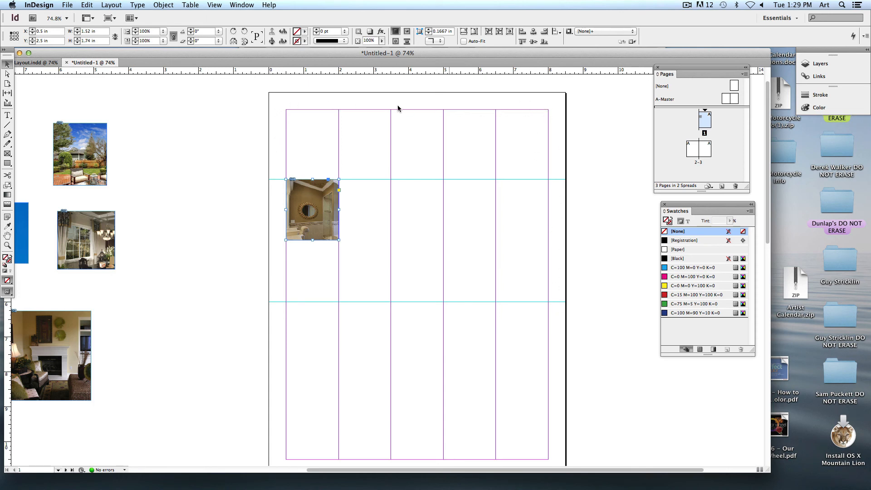
{"action": "left_click", "coordinate": [37, 63]}
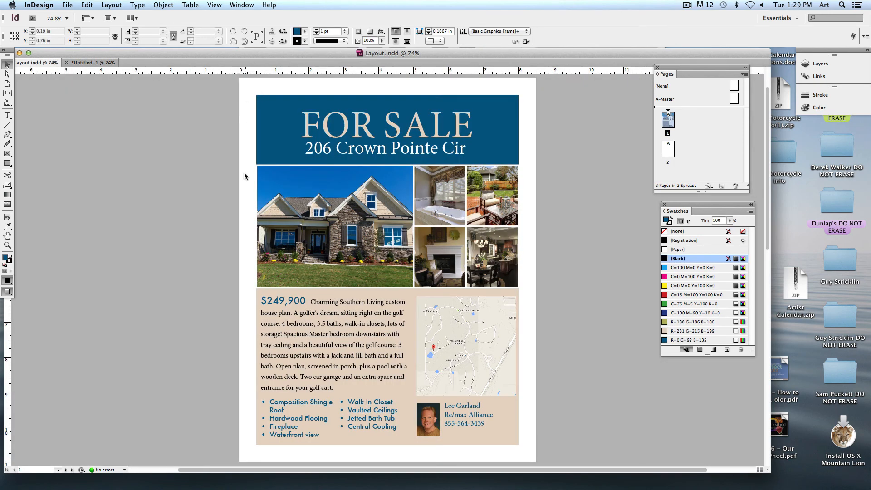
{"action": "left_click", "coordinate": [93, 63]}
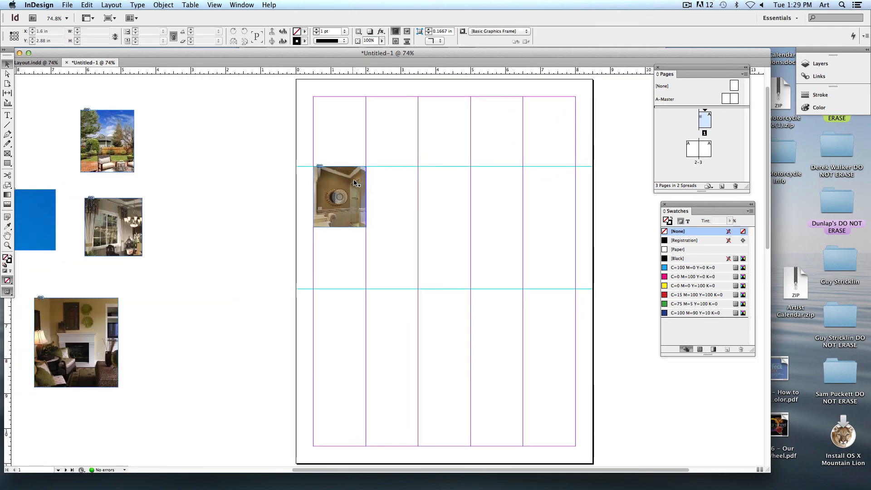
Step: Move the exterior, interior and house photos onto page 1, putting the house frame under the bathroom photo
{"action": "left_click_drag", "start_coordinate": [350, 181], "coordinate": [455, 195]}
{"action": "left_click_drag", "start_coordinate": [94, 210], "coordinate": [481, 183]}
{"action": "left_click_drag", "start_coordinate": [37, 222], "coordinate": [350, 283]}
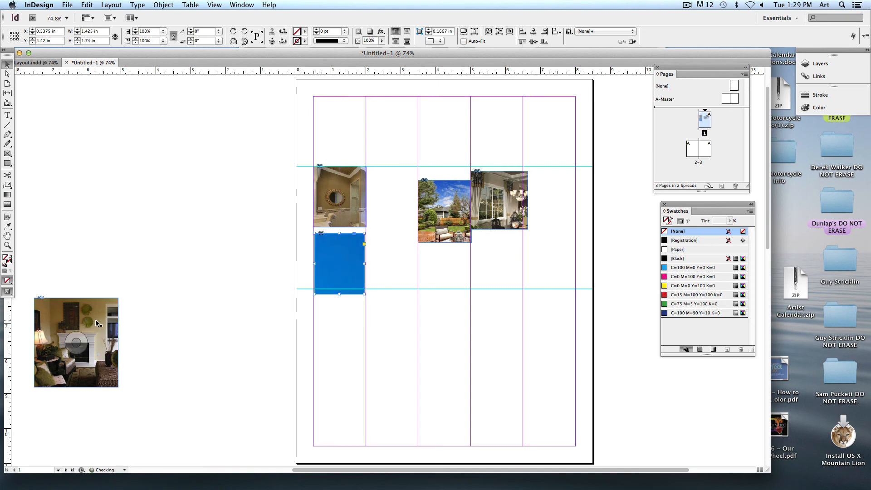
Step: Move the living room photo to X 3.5 in, Y 5.75 in on page 1 and fit its content proportionally to the frame
{"action": "left_click_drag", "start_coordinate": [97, 323], "coordinate": [480, 305]}
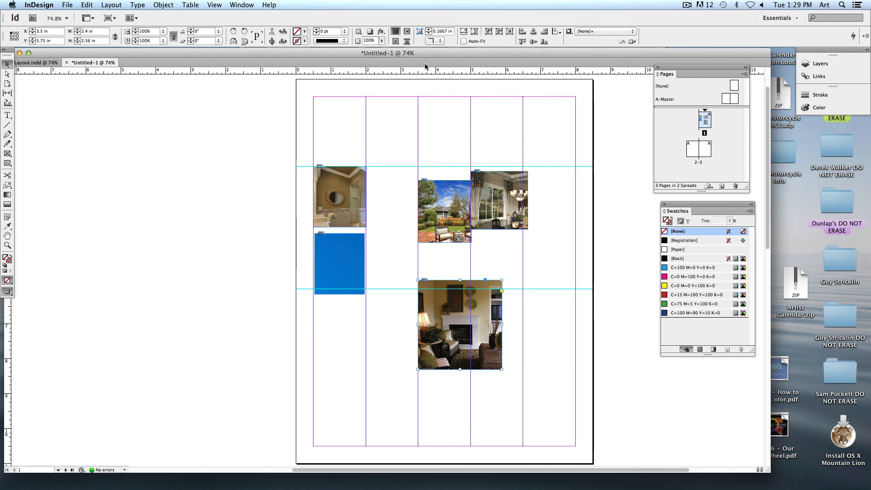
{"action": "left_click", "coordinate": [464, 33]}
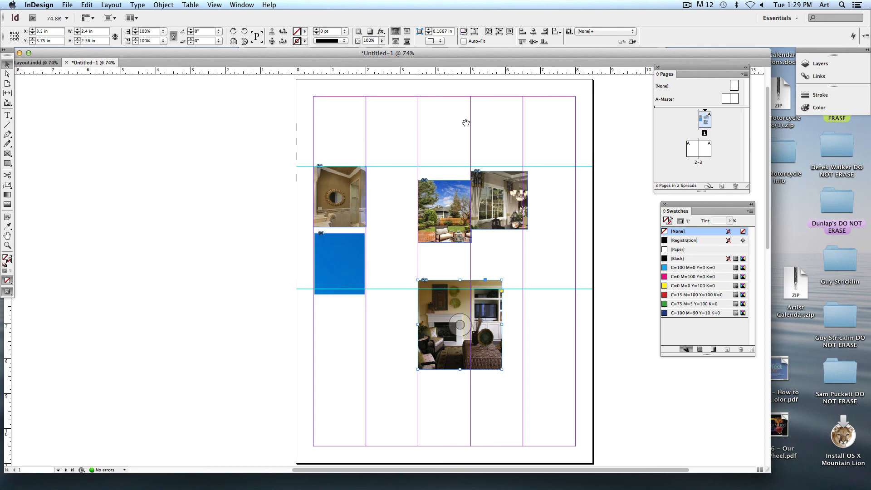
{"action": "left_click", "coordinate": [474, 33]}
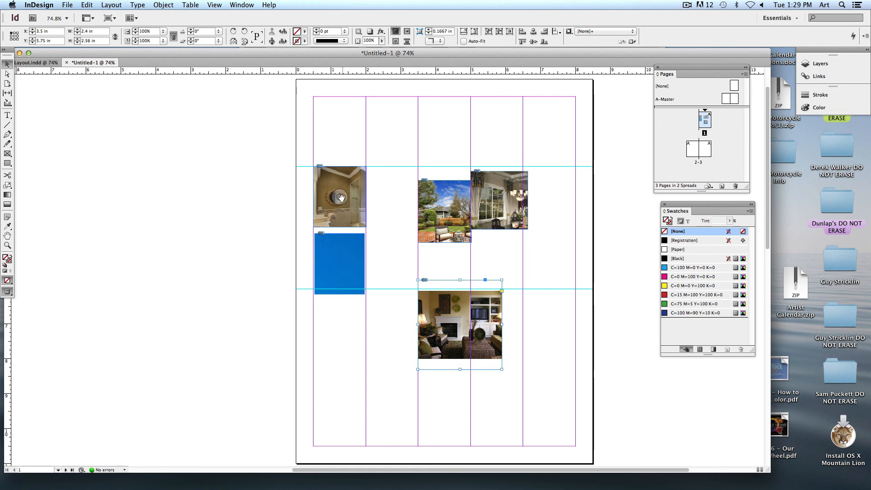
Step: Scale the bathroom image inside its frame proportionally to about 1.56 in wide, aligned with the frame's upper edge
{"action": "left_click", "coordinate": [361, 172]}
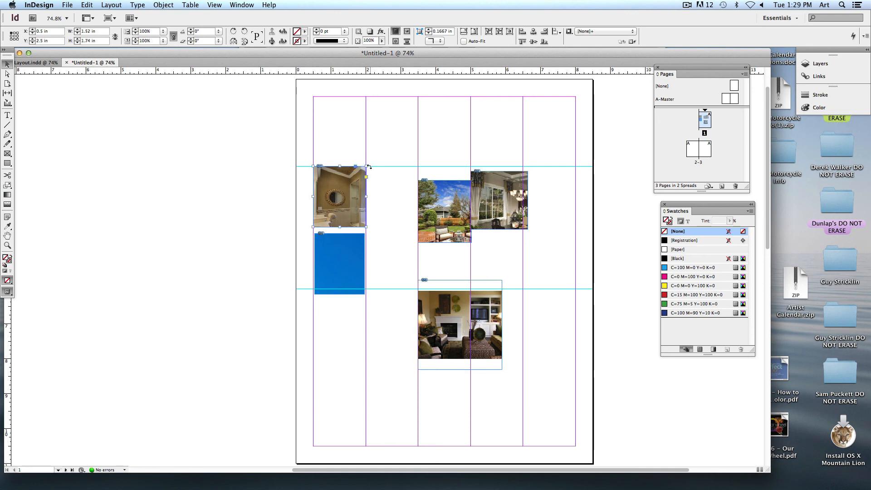
{"action": "left_click", "coordinate": [338, 197]}
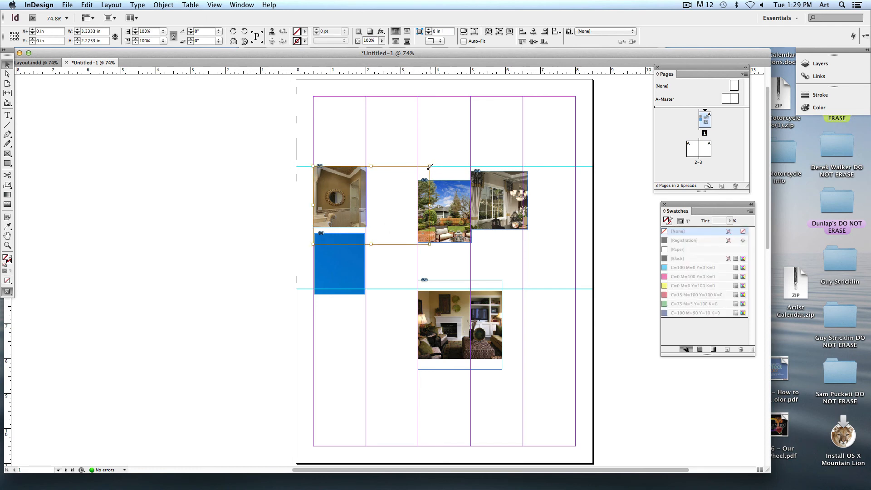
{"action": "left_click_drag", "start_coordinate": [430, 166], "coordinate": [355, 177]}
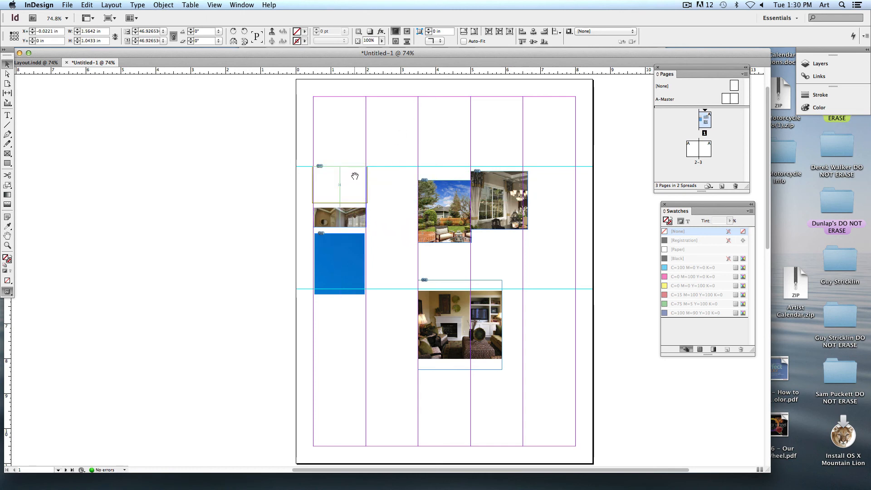
{"action": "left_click", "coordinate": [99, 126]}
Step: Move the exterior, interior, house and living room photos back to the pasteboard, leaving only the bathroom photo on page 1
{"action": "left_click_drag", "start_coordinate": [287, 255], "coordinate": [538, 382]}
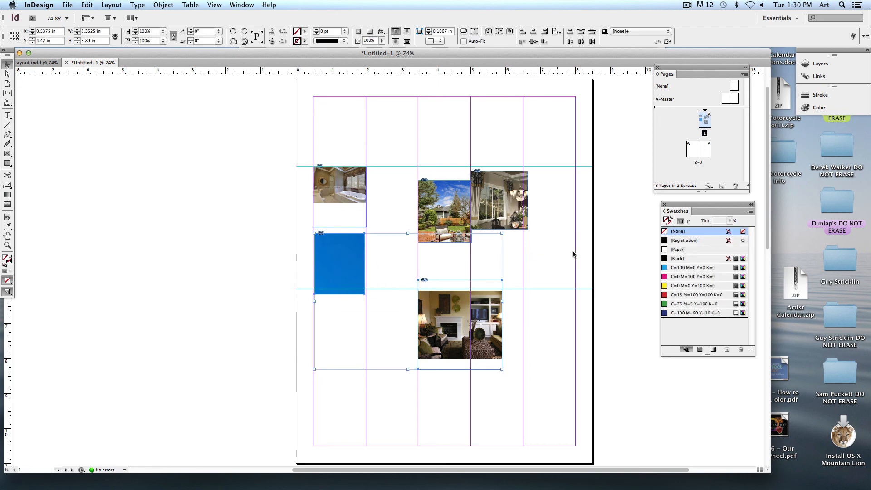
{"action": "left_click_drag", "start_coordinate": [512, 217], "coordinate": [117, 231]}
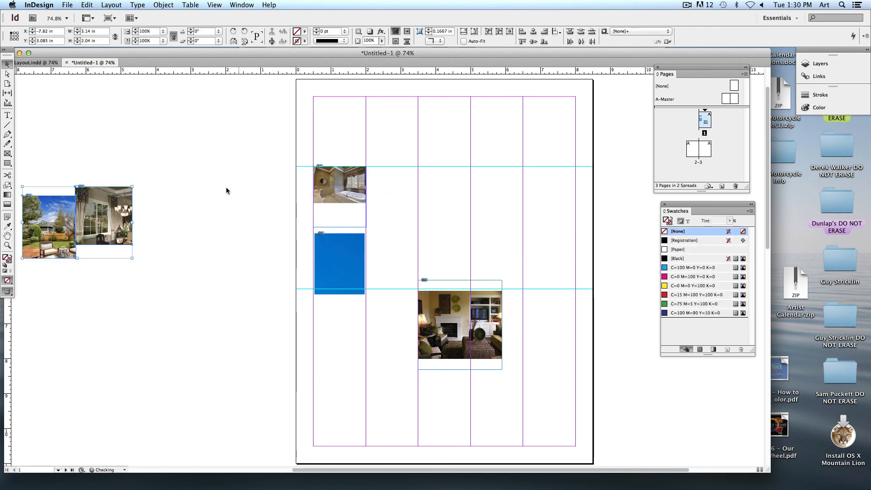
{"action": "left_click_drag", "start_coordinate": [344, 245], "coordinate": [136, 320]}
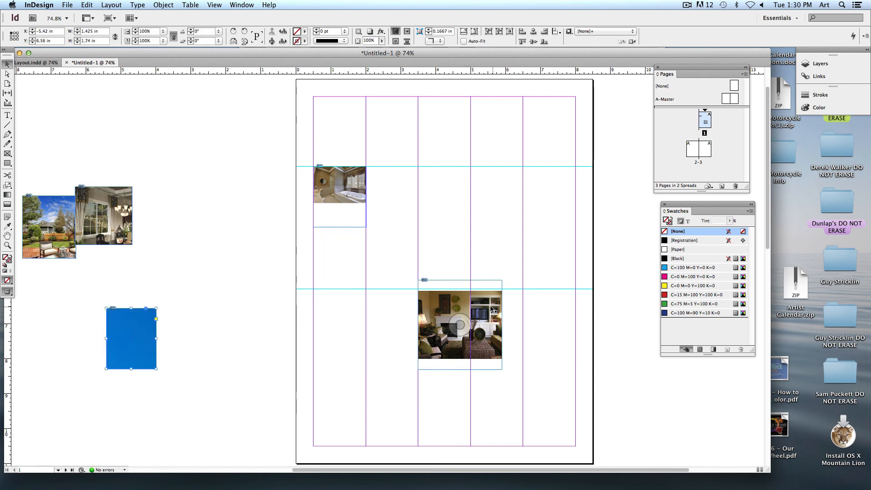
{"action": "left_click_drag", "start_coordinate": [492, 309], "coordinate": [201, 321]}
Step: Fit the bathroom photo's frame to its content
{"action": "left_click", "coordinate": [357, 192]}
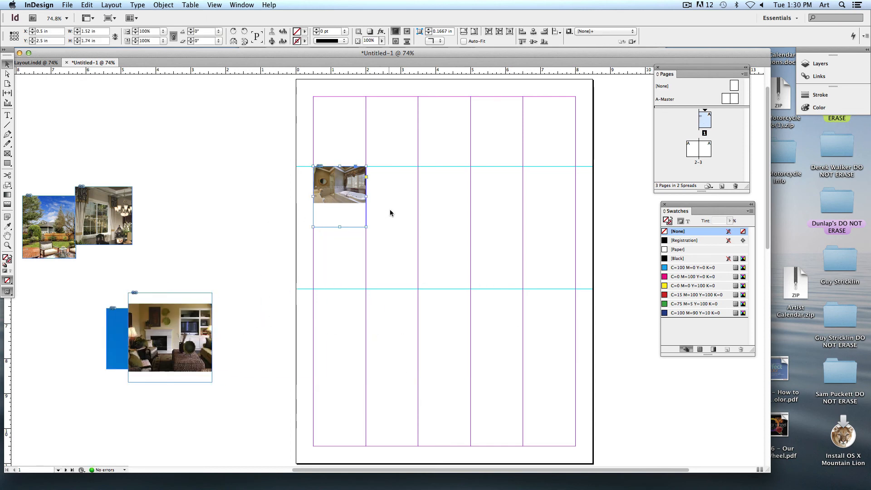
{"action": "left_click", "coordinate": [491, 34]}
{"action": "left_click", "coordinate": [415, 211]}
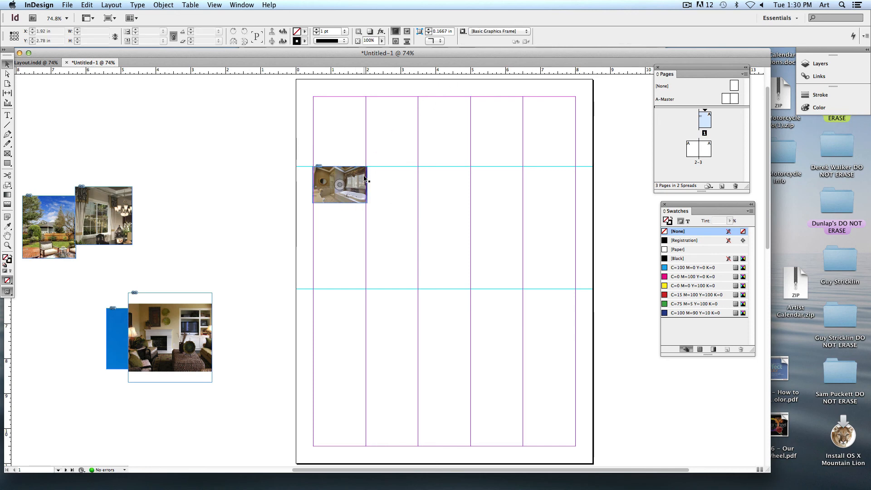
{"action": "left_click_drag", "start_coordinate": [365, 179], "coordinate": [418, 231]}
{"action": "left_click", "coordinate": [385, 211]}
{"action": "left_click", "coordinate": [361, 193]}
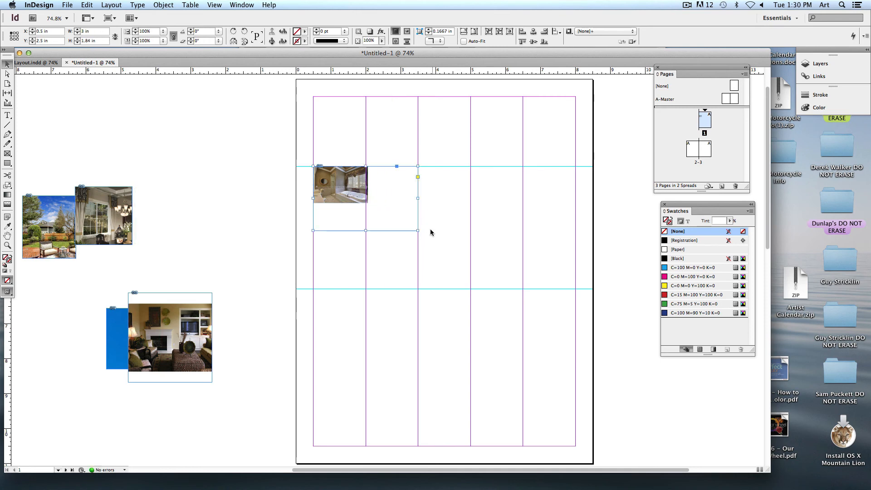
{"action": "key", "text": "s"}
{"action": "key", "text": "super+z"}
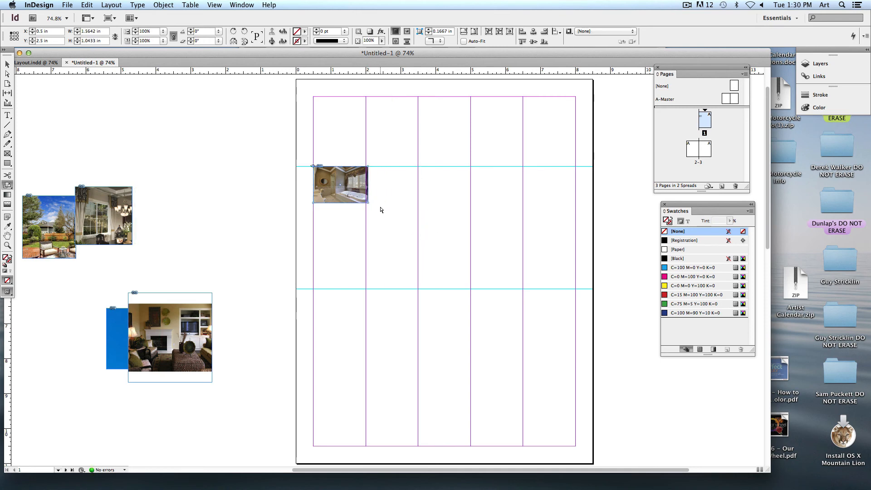
Step: Scale the bathroom photo together with its frame to about 3 in wide so it spans the first two columns
{"action": "key", "text": "v"}
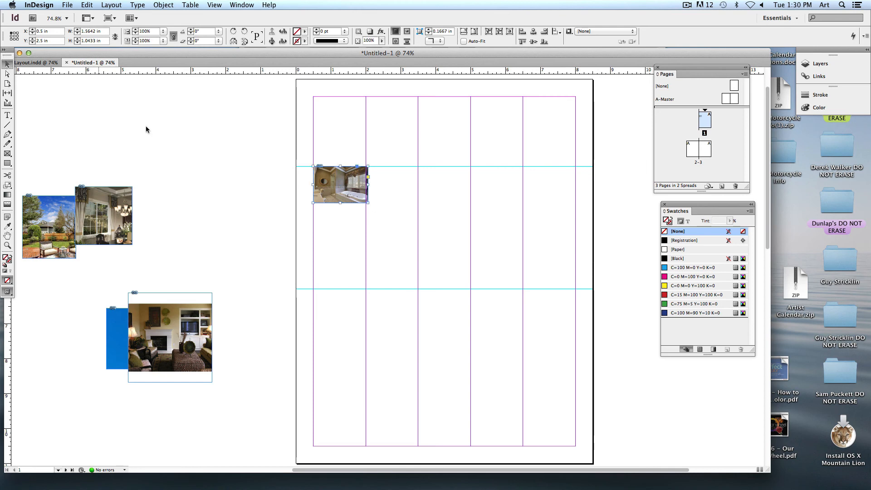
{"action": "left_click_drag", "start_coordinate": [367, 203], "coordinate": [418, 236]}
{"action": "left_click", "coordinate": [465, 238]}
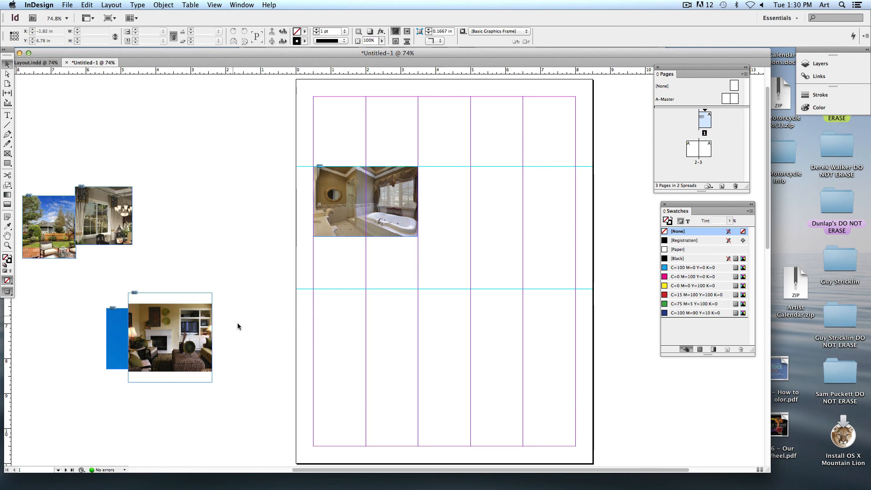
Step: Move the interior photo to X 0.5 in below the bathroom photo, fit its content proportionally, and fit the frame to the content
{"action": "left_click_drag", "start_coordinate": [207, 316], "coordinate": [304, 348]}
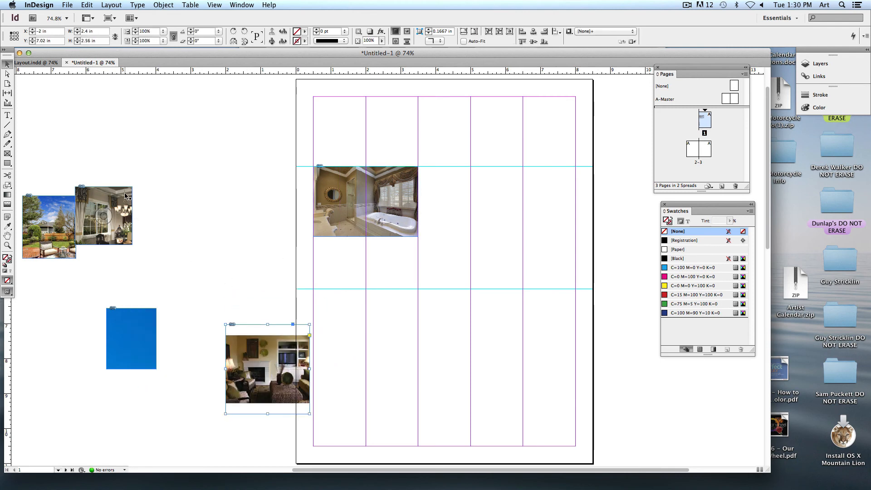
{"action": "left_click_drag", "start_coordinate": [126, 196], "coordinate": [363, 240]}
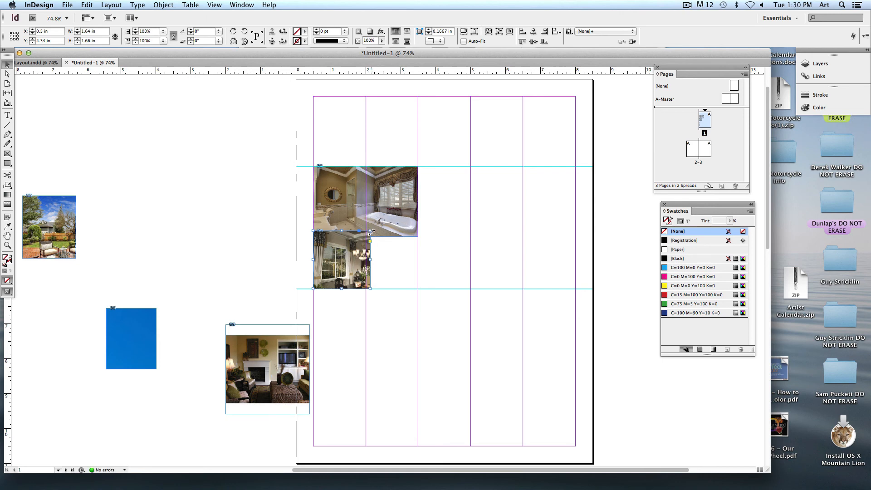
{"action": "left_click", "coordinate": [474, 31]}
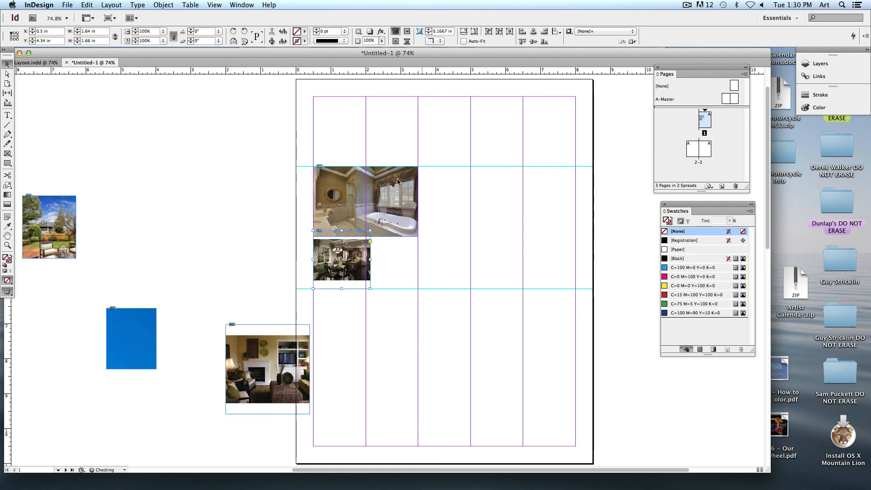
{"action": "left_click", "coordinate": [490, 32]}
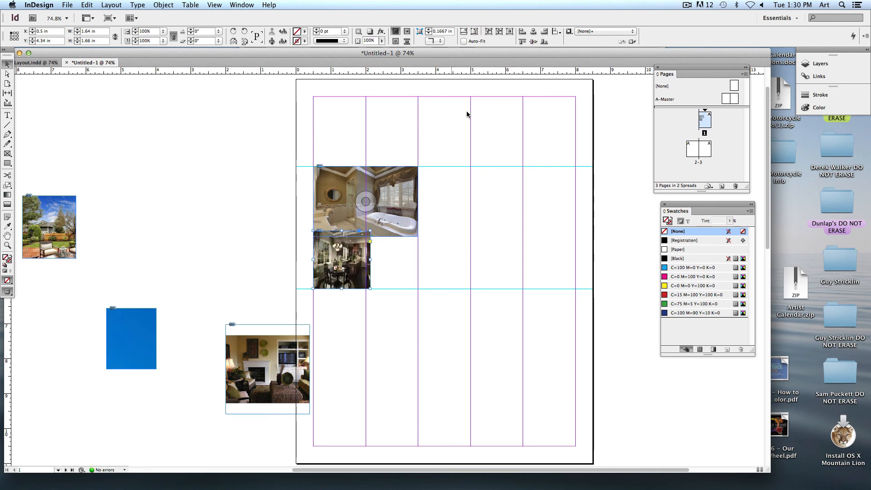
{"action": "key", "text": "super+z"}
{"action": "left_click", "coordinate": [499, 32]}
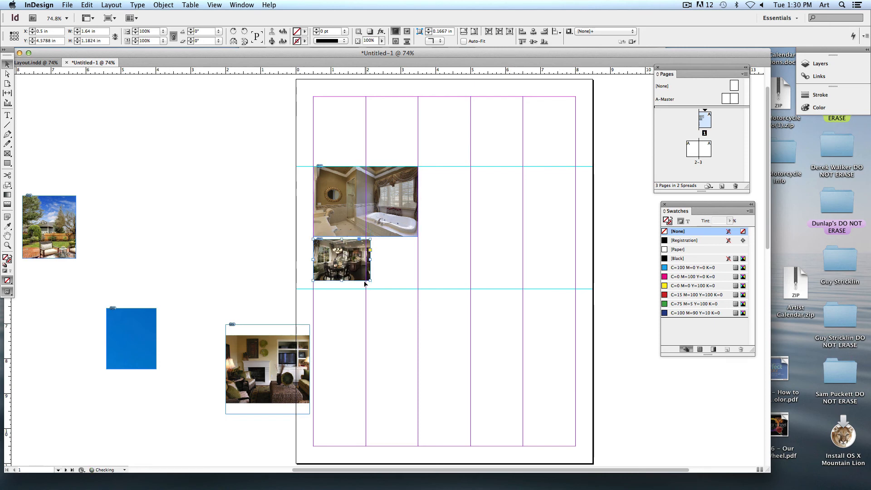
Step: Rest the interior photo on the lower horizontal guide and scale it with its frame to about 3 by 2.17 in
{"action": "left_click_drag", "start_coordinate": [360, 278], "coordinate": [360, 286]}
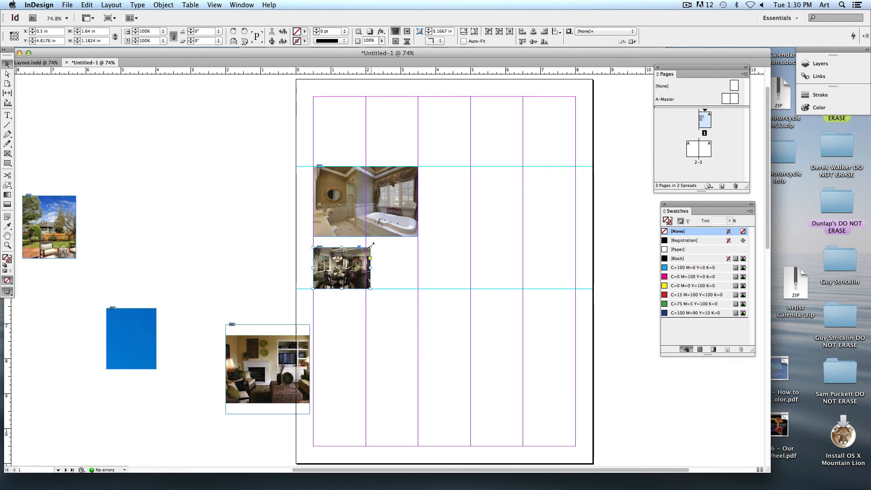
{"action": "left_click_drag", "start_coordinate": [370, 247], "coordinate": [418, 212]}
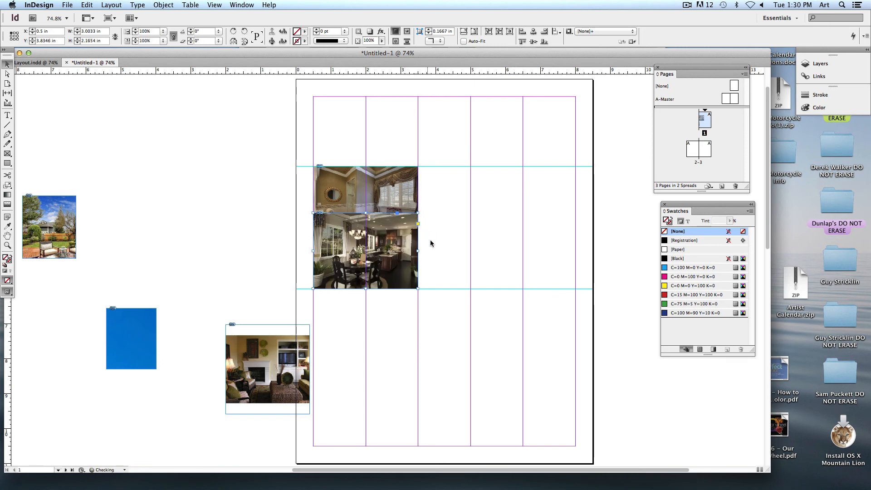
{"action": "left_click", "coordinate": [451, 270]}
Step: Crop the overlapping frames, lowering the interior photo's upper edge and making the bathroom frame 1.7 in high, with a narrow gap between them
{"action": "key", "text": "super+equal"}
{"action": "key", "text": "super+equal"}
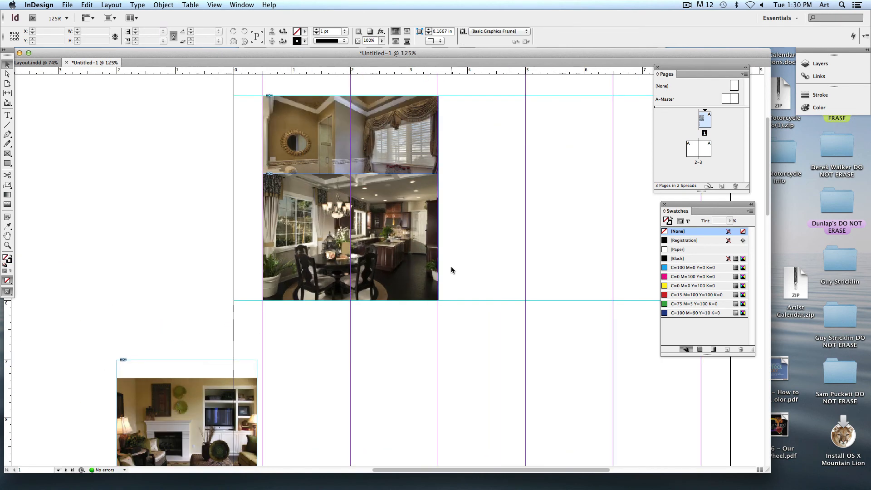
{"action": "left_click_drag", "start_coordinate": [468, 190], "coordinate": [475, 202]}
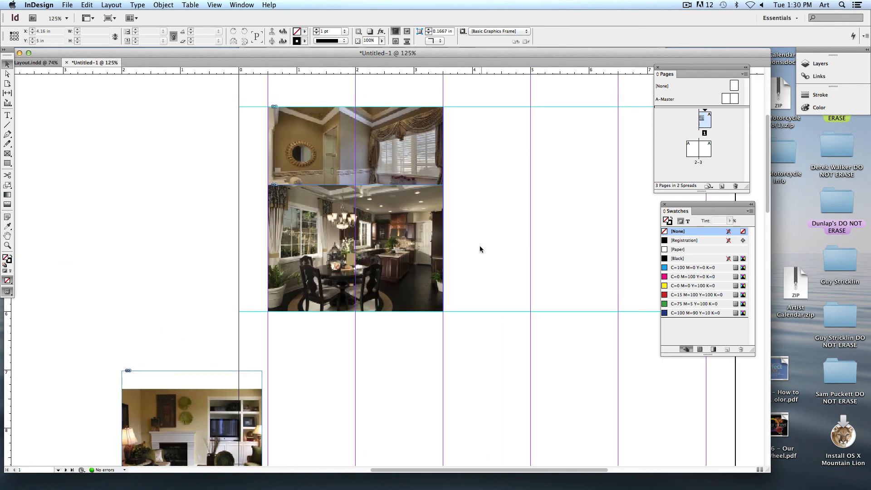
{"action": "left_click", "coordinate": [389, 272]}
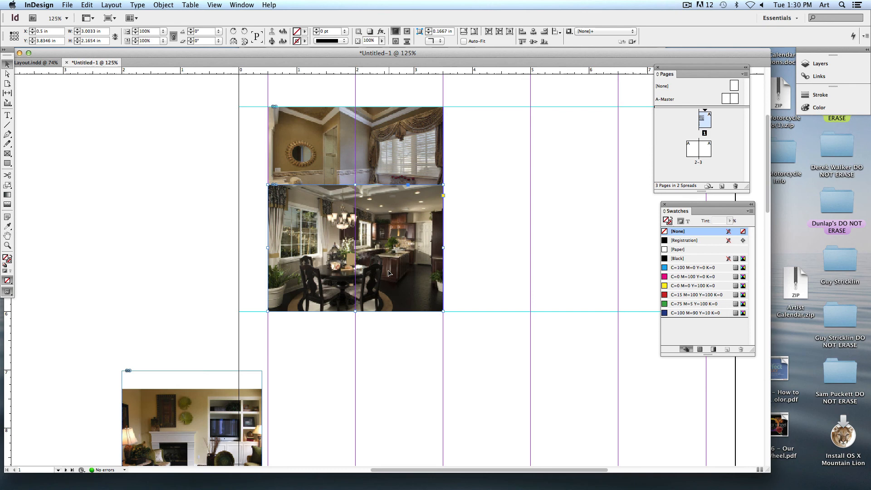
{"action": "left_click", "coordinate": [357, 160]}
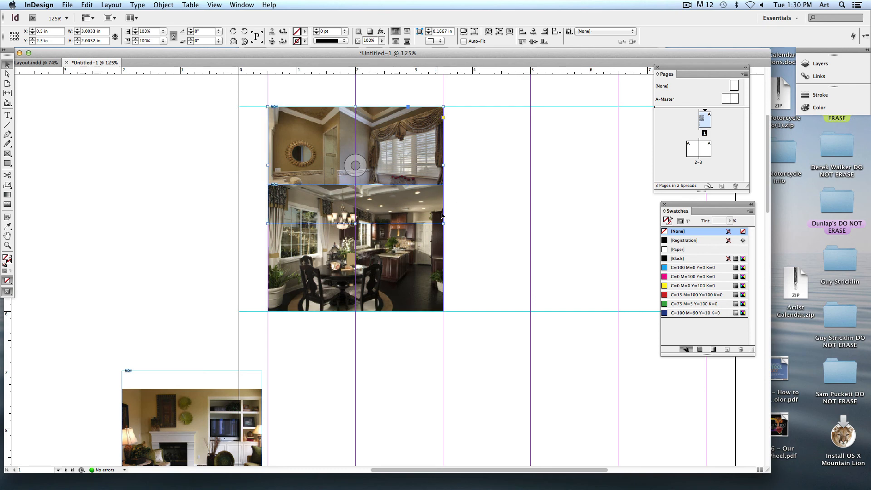
{"action": "left_click", "coordinate": [372, 274]}
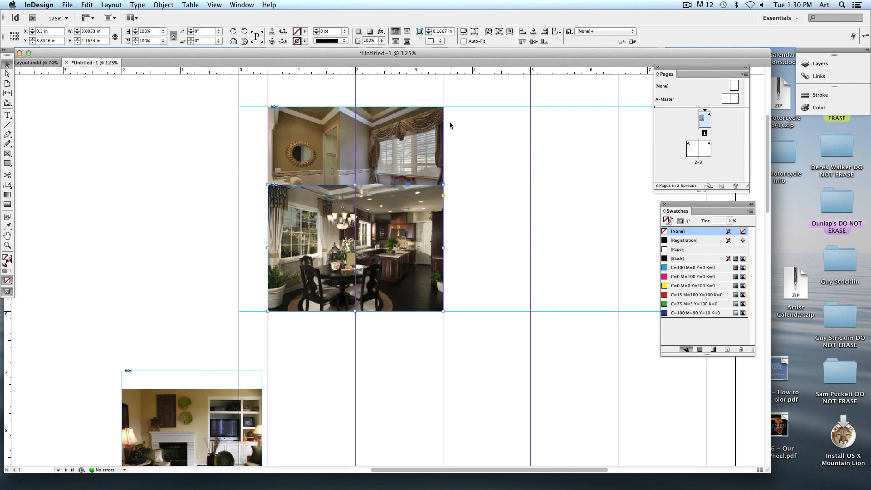
{"action": "scroll", "coordinate": [516, 150], "scroll_direction": "right", "scroll_amount": 5}
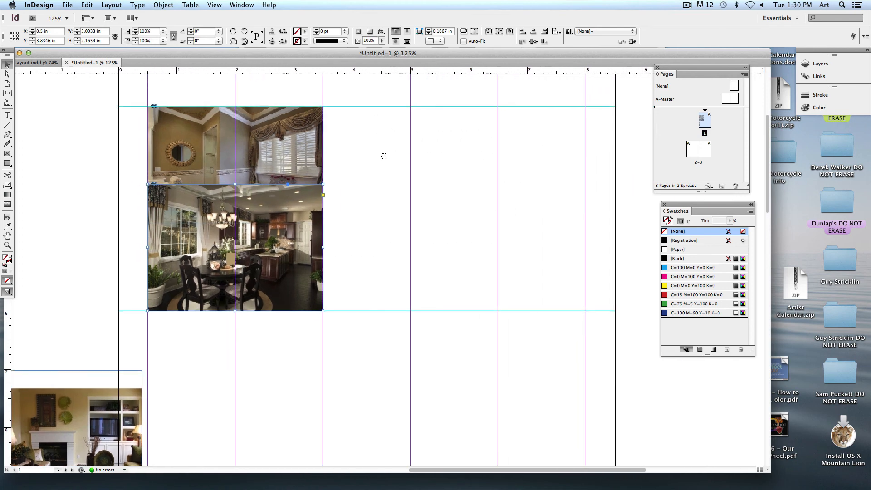
{"action": "left_click_drag", "start_coordinate": [228, 185], "coordinate": [229, 206]}
{"action": "left_click", "coordinate": [252, 199]}
{"action": "left_click", "coordinate": [232, 234]}
{"action": "left_click", "coordinate": [232, 185]}
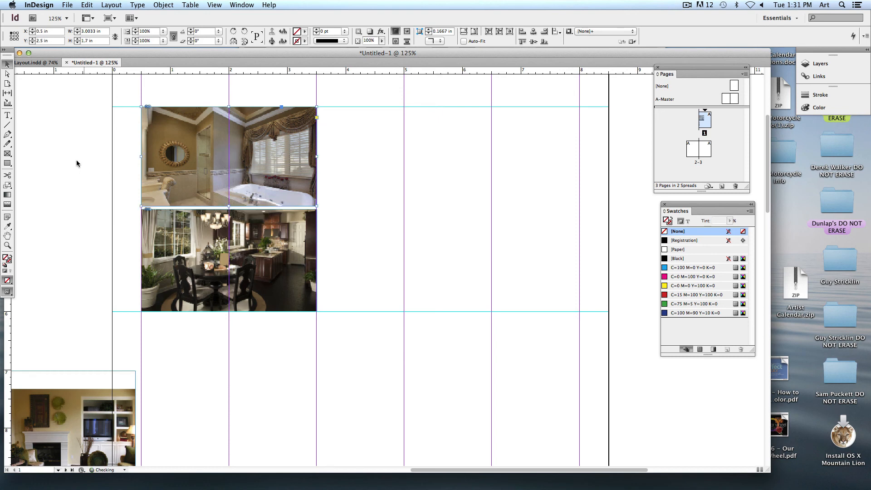
Step: Shift the bathroom image up inside its frame to a Y offset of about -0.29 in
{"action": "left_click", "coordinate": [231, 160]}
{"action": "left_click_drag", "start_coordinate": [234, 163], "coordinate": [239, 159]}
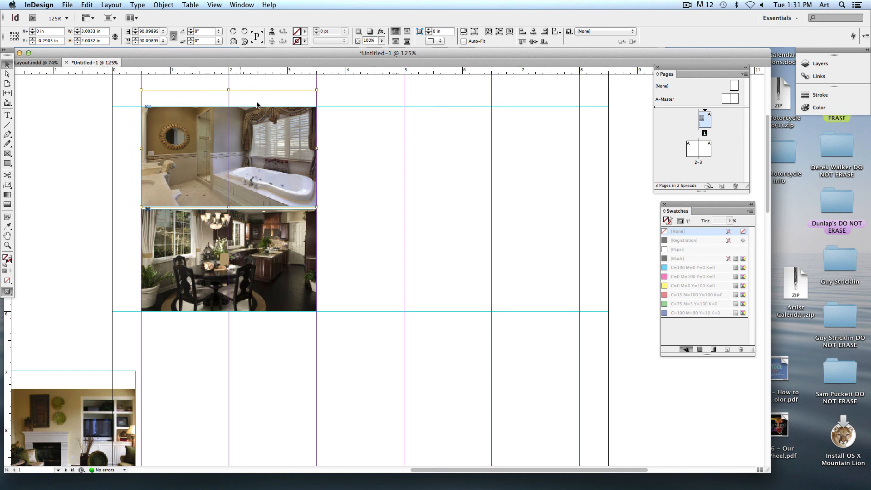
Step: Try shifting the dining-room image up and down inside its frame, ending with its lower edge flush with the frame
{"action": "left_click", "coordinate": [228, 259]}
{"action": "left_click", "coordinate": [228, 258]}
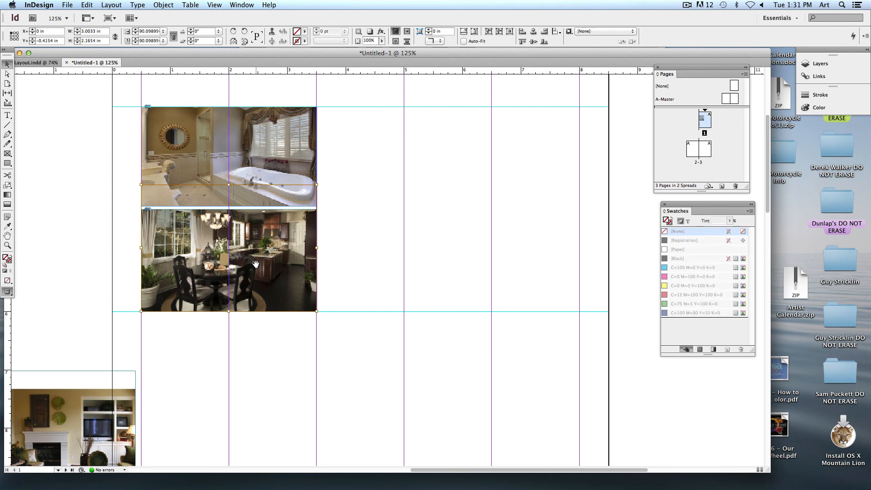
{"action": "key", "text": "Up"}
{"action": "key", "text": "Up"}
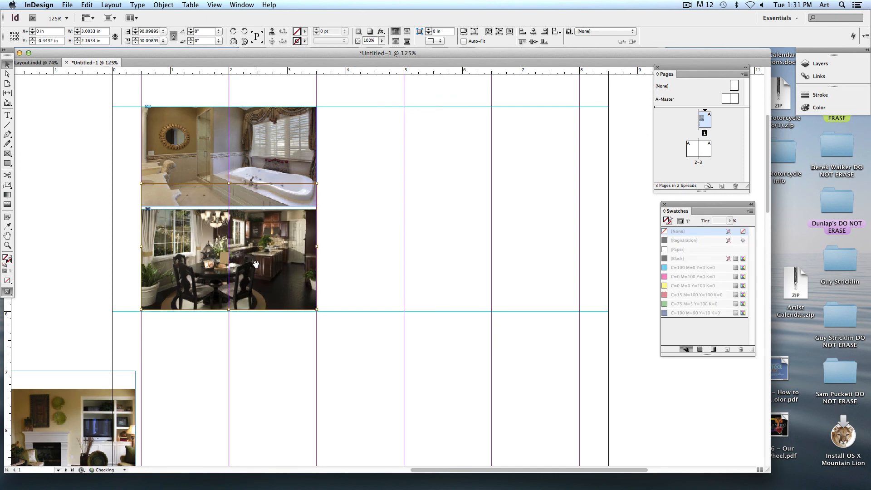
{"action": "key", "text": "Down"}
{"action": "key", "text": "Down"}
{"action": "key", "text": "Down"}
{"action": "key", "text": "Down"}
{"action": "key", "text": "Down"}
{"action": "key", "text": "Down"}
{"action": "key", "text": "Down"}
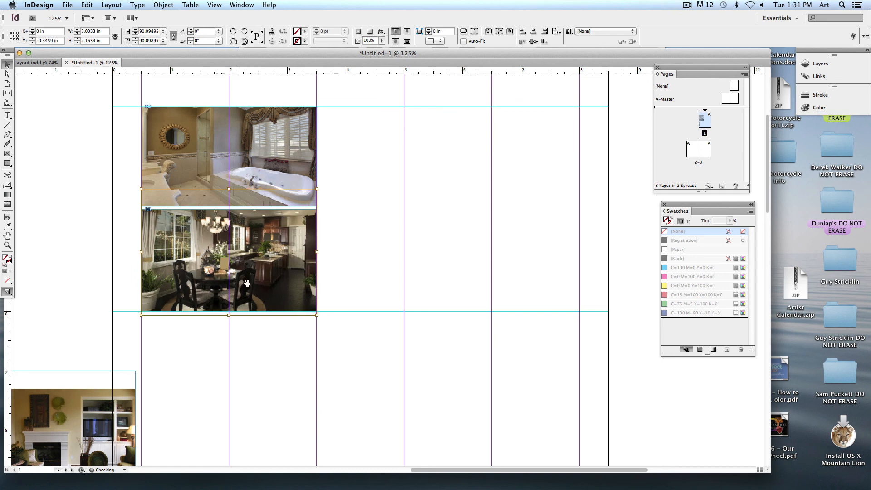
{"action": "left_click_drag", "start_coordinate": [264, 255], "coordinate": [267, 272]}
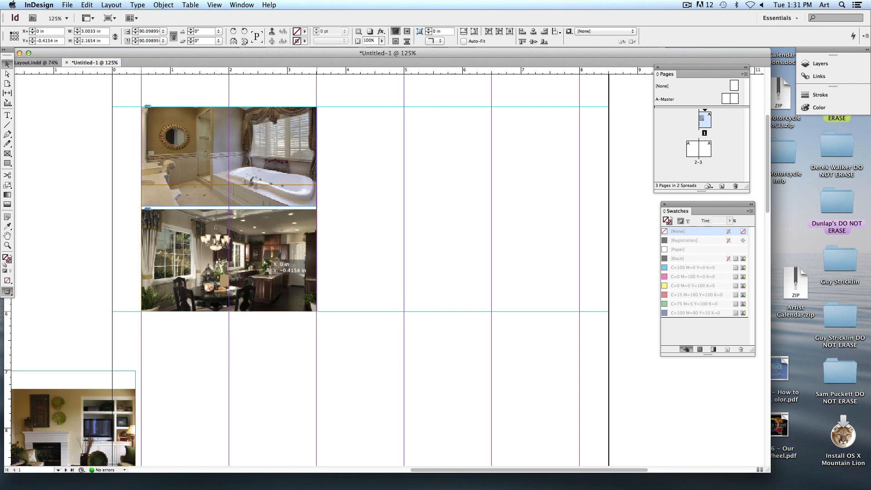
{"action": "left_click_drag", "start_coordinate": [218, 313], "coordinate": [218, 291]}
{"action": "left_click", "coordinate": [406, 374]}
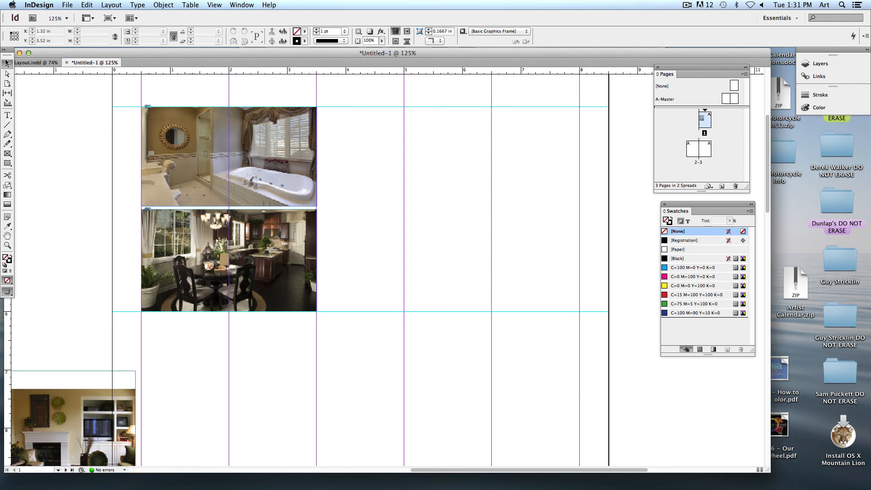
Step: Fit the oversized blue-looking photo's content proportionally, move it to an empty pasteboard area, and crop its frame to about 1.43 by 0.92 in
{"action": "key", "text": "super+minus"}
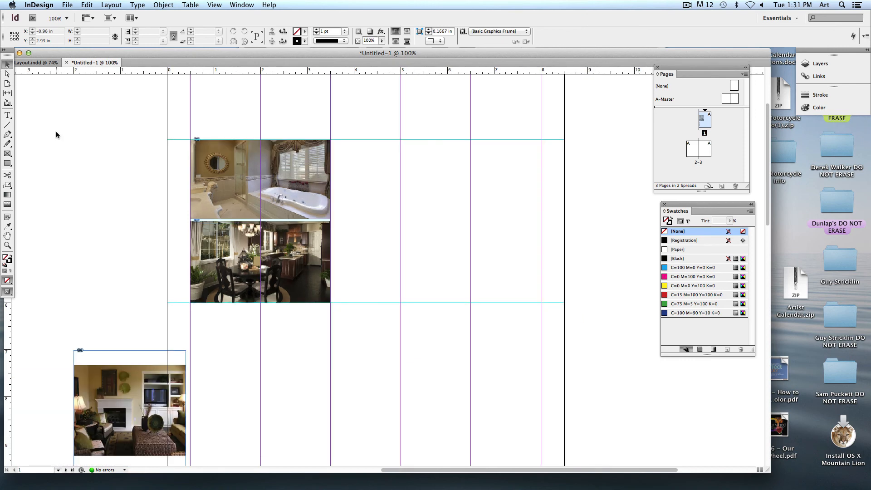
{"action": "scroll", "coordinate": [116, 292], "scroll_direction": "left", "scroll_amount": 5}
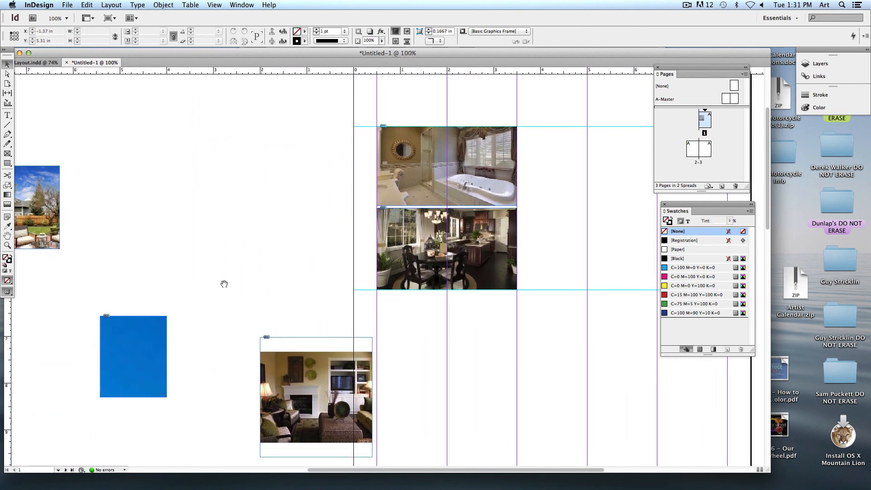
{"action": "left_click", "coordinate": [164, 321]}
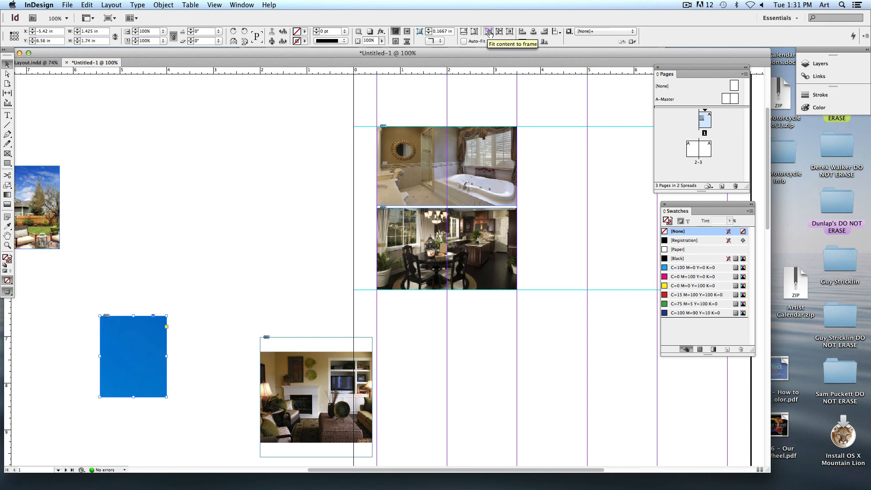
{"action": "left_click", "coordinate": [488, 33]}
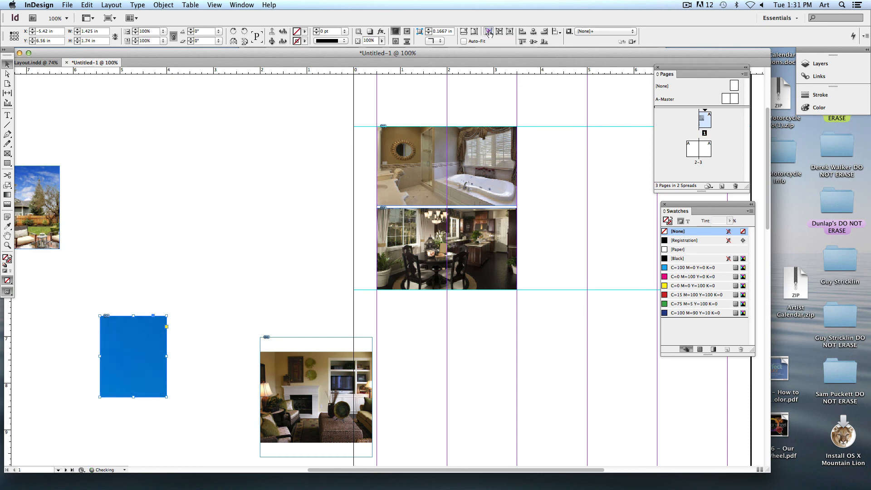
{"action": "left_click", "coordinate": [474, 31]}
{"action": "left_click", "coordinate": [186, 325]}
{"action": "left_click_drag", "start_coordinate": [150, 332], "coordinate": [202, 193]}
{"action": "left_click_drag", "start_coordinate": [201, 251], "coordinate": [201, 232]}
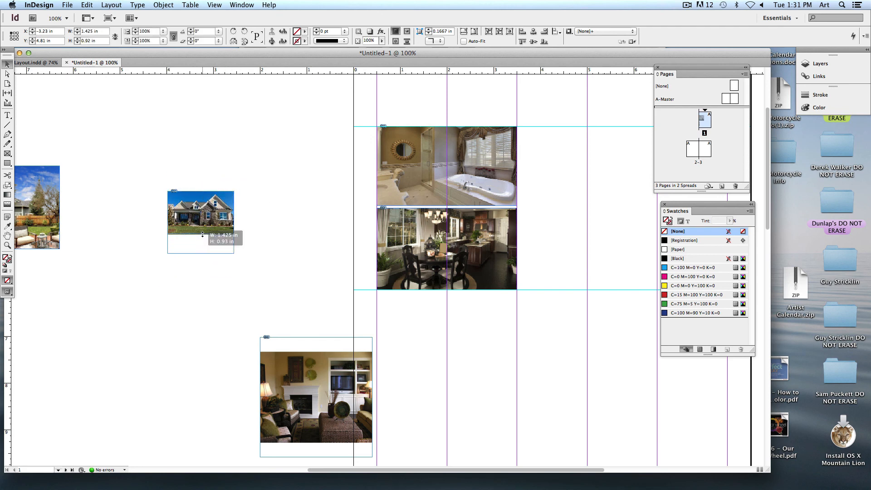
Step: Place the house photo beside the bathroom photo on the upper guide, scaled to about 4.5 in wide and cropped to 2.52 in high
{"action": "scroll", "coordinate": [87, 229], "scroll_direction": "right", "scroll_amount": 5}
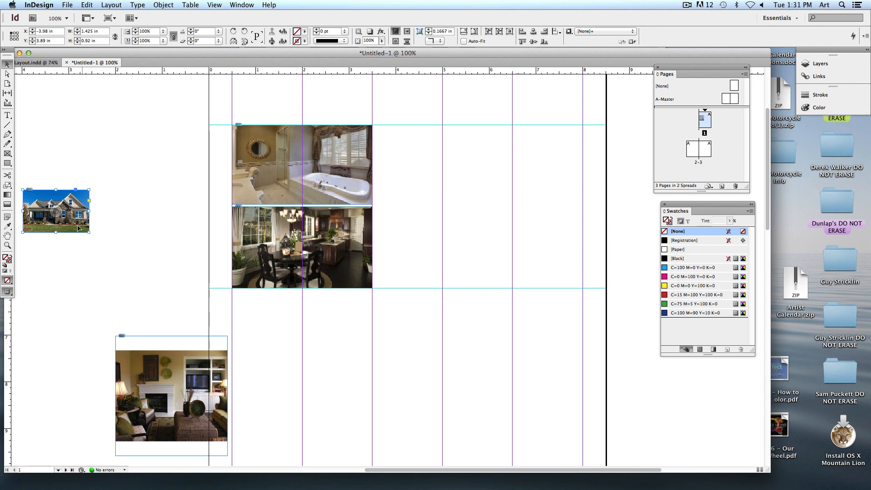
{"action": "left_click_drag", "start_coordinate": [78, 228], "coordinate": [582, 261]}
{"action": "left_click_drag", "start_coordinate": [503, 294], "coordinate": [477, 301]}
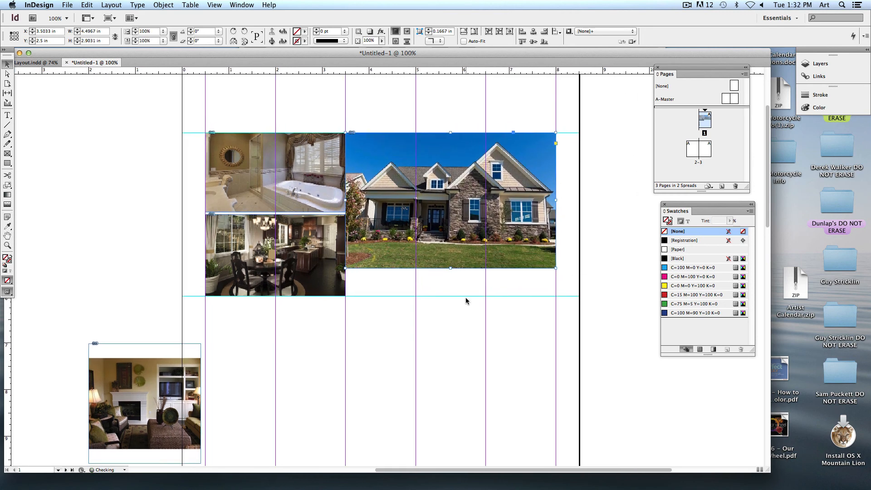
{"action": "left_click_drag", "start_coordinate": [451, 268], "coordinate": [448, 250]}
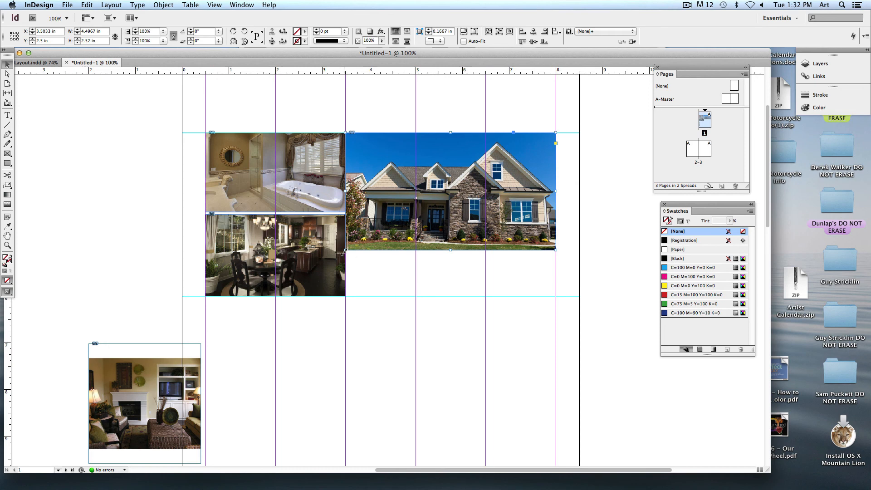
Step: Scale the house photo down with its frame, and enlarge the frame to 4.5 by 1.7 in and the image to 4.56 in wide
{"action": "left_click_drag", "start_coordinate": [343, 252], "coordinate": [417, 209]}
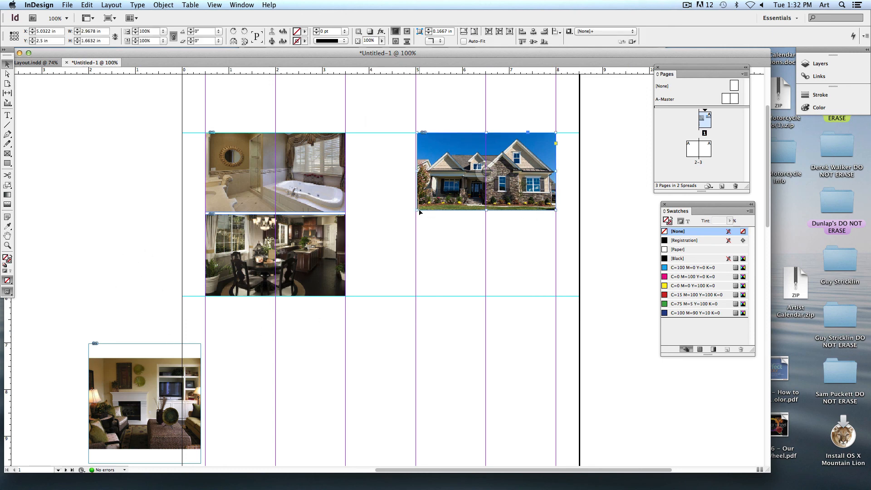
{"action": "left_click_drag", "start_coordinate": [416, 210], "coordinate": [346, 212]}
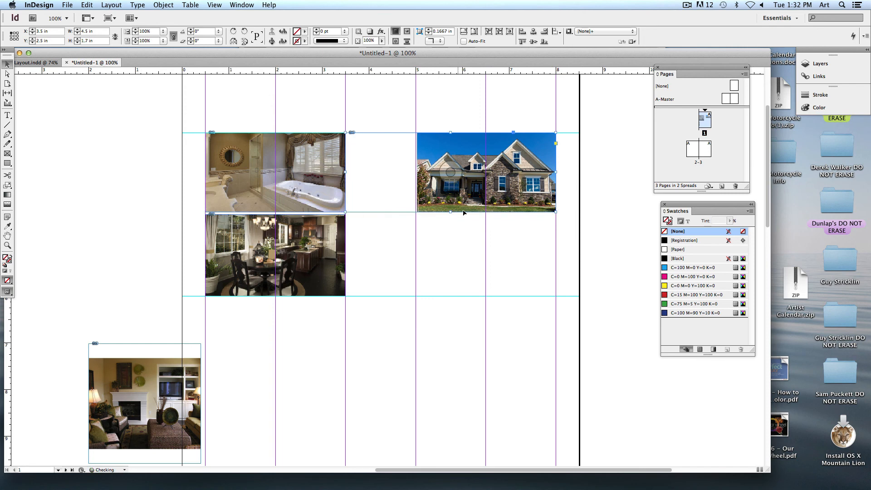
{"action": "left_click", "coordinate": [457, 167]}
{"action": "left_click_drag", "start_coordinate": [418, 178], "coordinate": [343, 180]}
{"action": "left_click", "coordinate": [454, 286]}
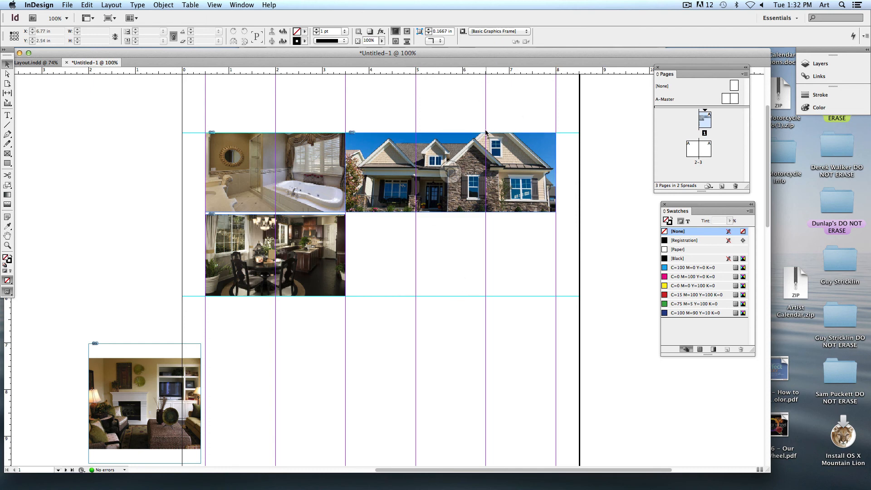
Step: Extend the house photo's frame downward to about 2.33 in high and shift the image down inside it to show the roof peak
{"action": "left_click", "coordinate": [451, 172]}
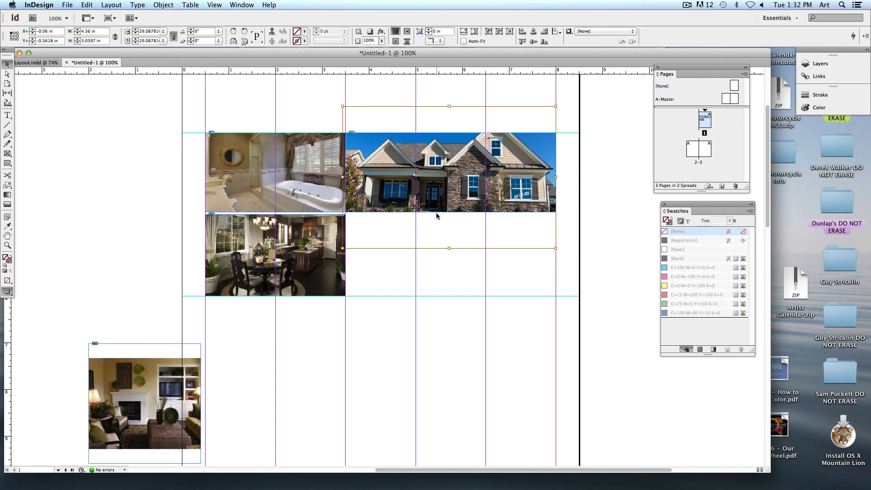
{"action": "left_click", "coordinate": [454, 227]}
{"action": "left_click", "coordinate": [454, 198]}
{"action": "left_click_drag", "start_coordinate": [450, 212], "coordinate": [450, 240]}
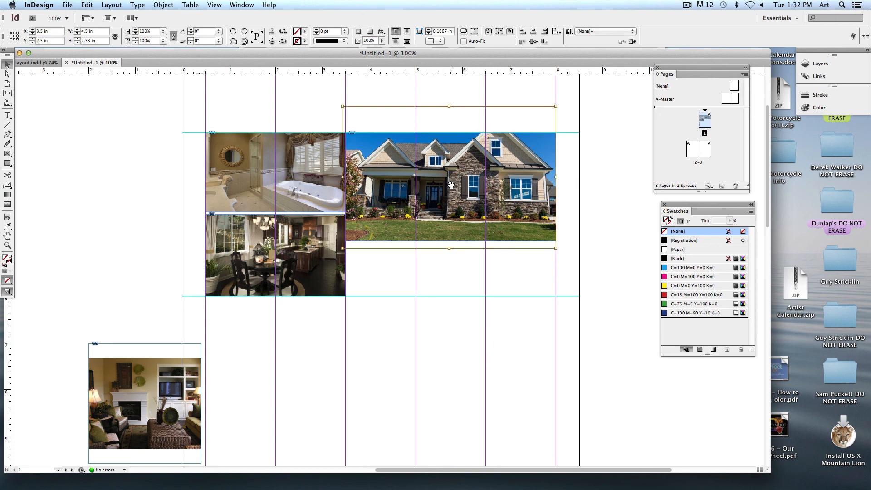
{"action": "left_click_drag", "start_coordinate": [449, 183], "coordinate": [450, 199]}
{"action": "left_click", "coordinate": [479, 272]}
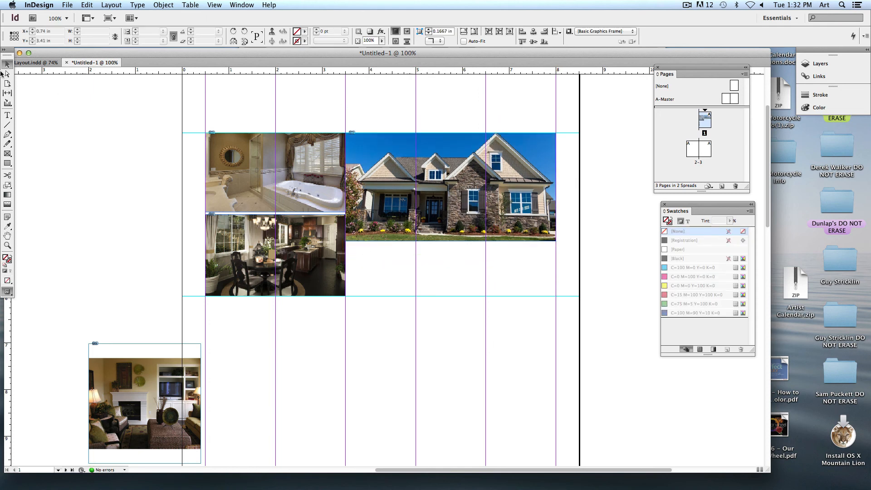
Step: Move the fireplace photo below the house photo in the third column and scale it with its frame to 1.5 by 1.6 in
{"action": "left_click_drag", "start_coordinate": [188, 396], "coordinate": [436, 255]}
{"action": "left_click_drag", "start_coordinate": [449, 203], "coordinate": [415, 238]}
{"action": "left_click_drag", "start_coordinate": [338, 323], "coordinate": [345, 312]}
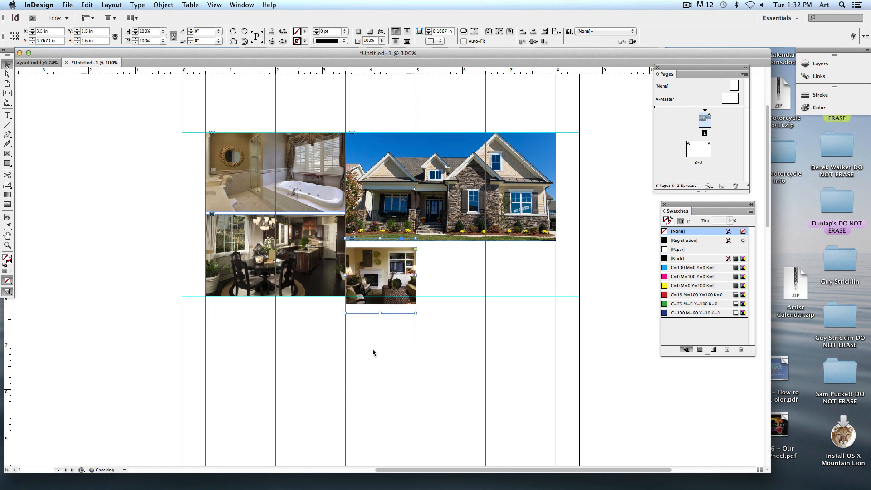
{"action": "left_click", "coordinate": [373, 351]}
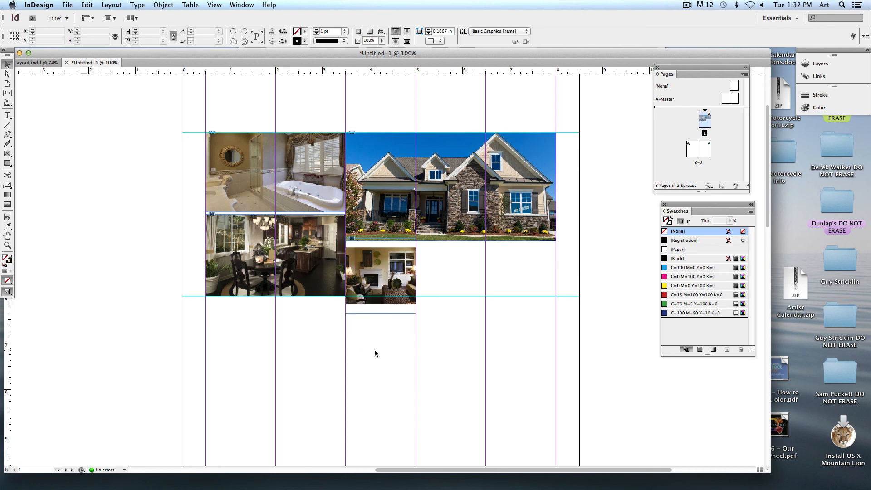
{"action": "left_click", "coordinate": [379, 279]}
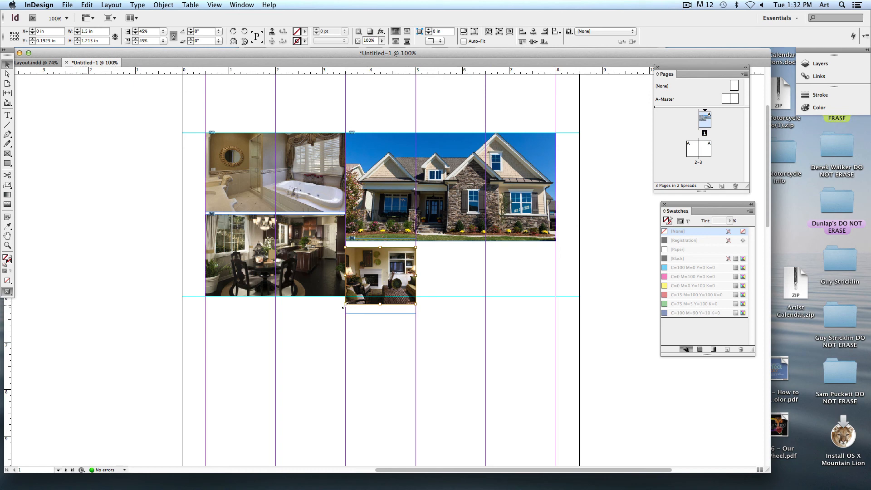
{"action": "left_click_drag", "start_coordinate": [345, 306], "coordinate": [345, 304]}
{"action": "left_click", "coordinate": [367, 336]}
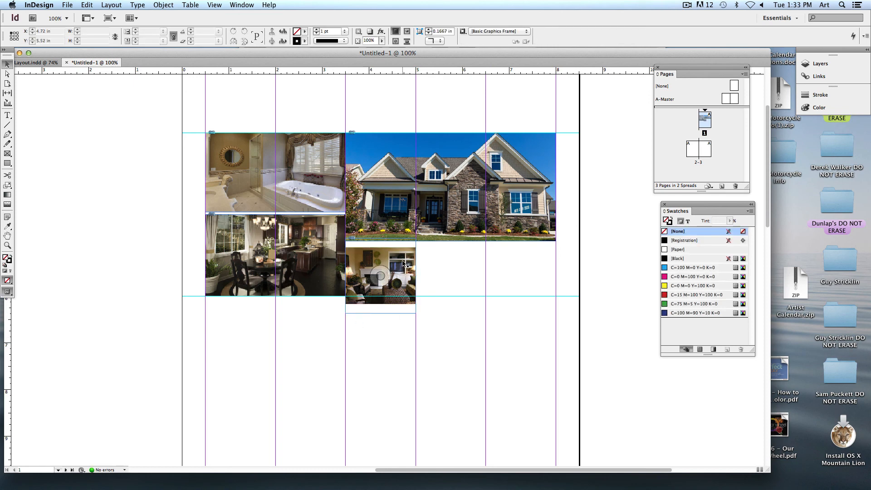
Step: Clear the page by moving the fireplace photo and the remaining photos onto the pasteboard
{"action": "left_click_drag", "start_coordinate": [408, 263], "coordinate": [135, 215]}
{"action": "left_click", "coordinate": [299, 412]}
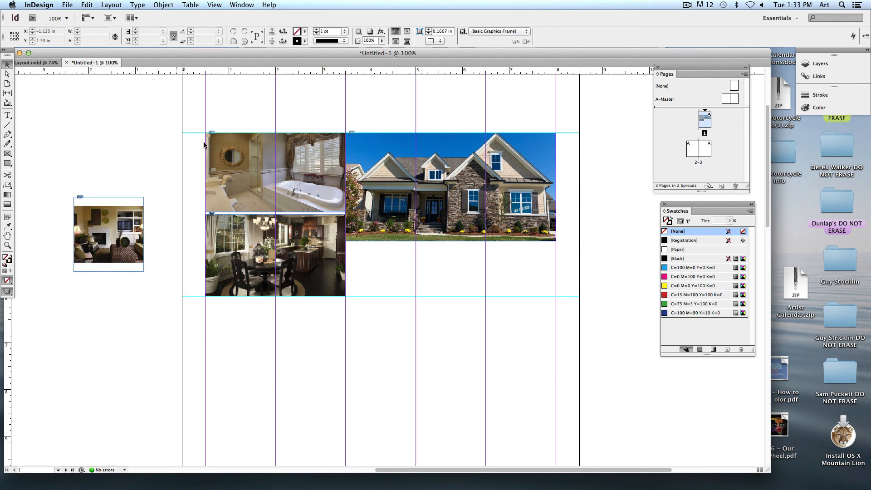
{"action": "left_click_drag", "start_coordinate": [173, 141], "coordinate": [435, 272]}
{"action": "left_click_drag", "start_coordinate": [525, 184], "coordinate": [118, 183]}
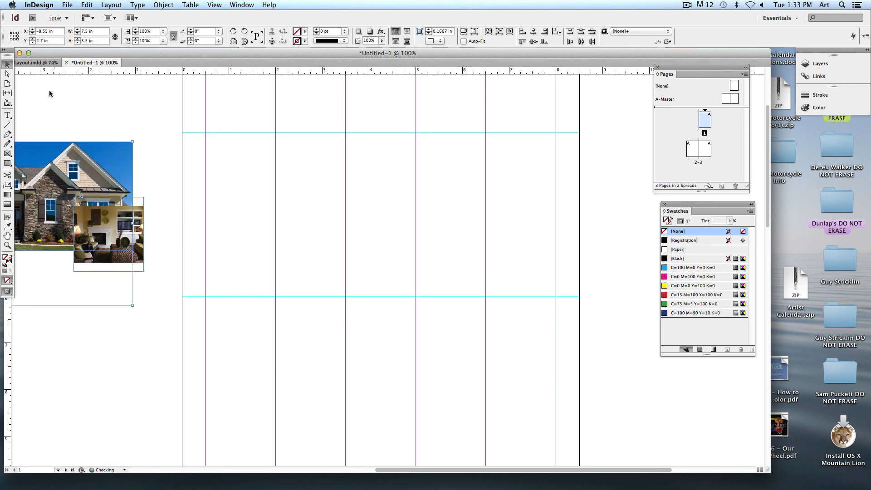
Step: Copy the five-photo group from Layout.indd and paste it in place in Untitled-1
{"action": "left_click", "coordinate": [36, 62]}
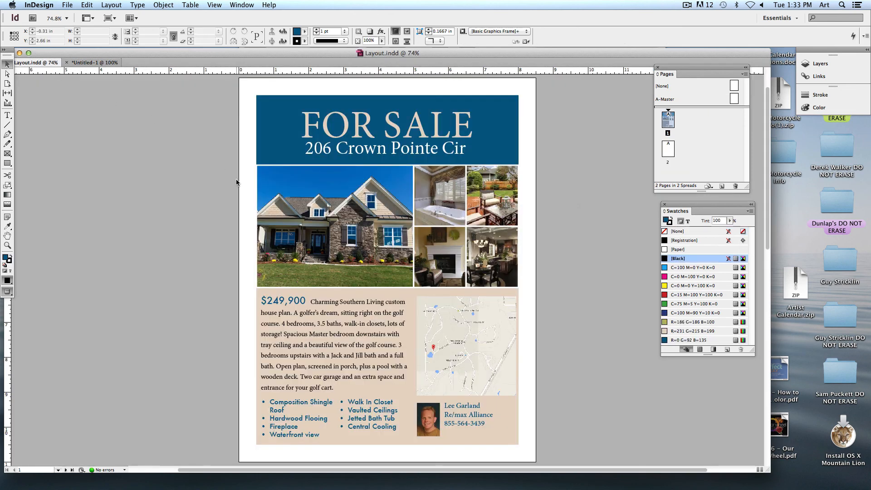
{"action": "left_click", "coordinate": [490, 268]}
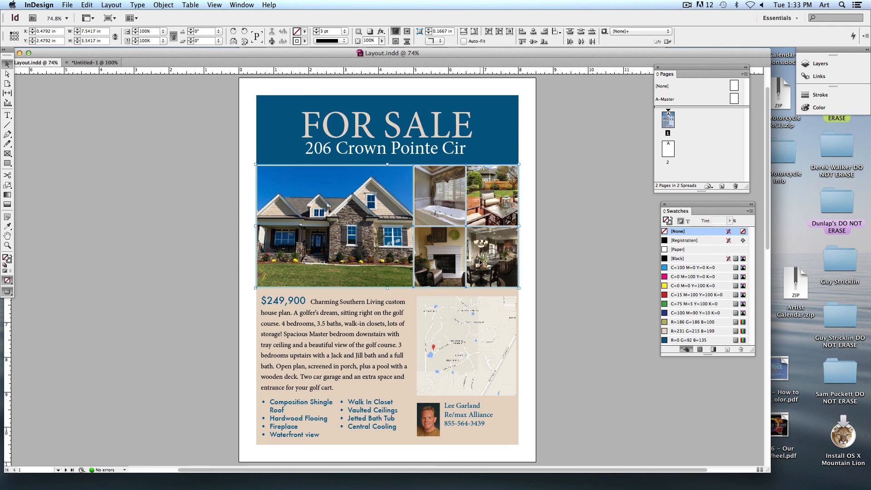
{"action": "left_click", "coordinate": [95, 62]}
{"action": "left_click", "coordinate": [239, 213]}
{"action": "left_click", "coordinate": [87, 4]}
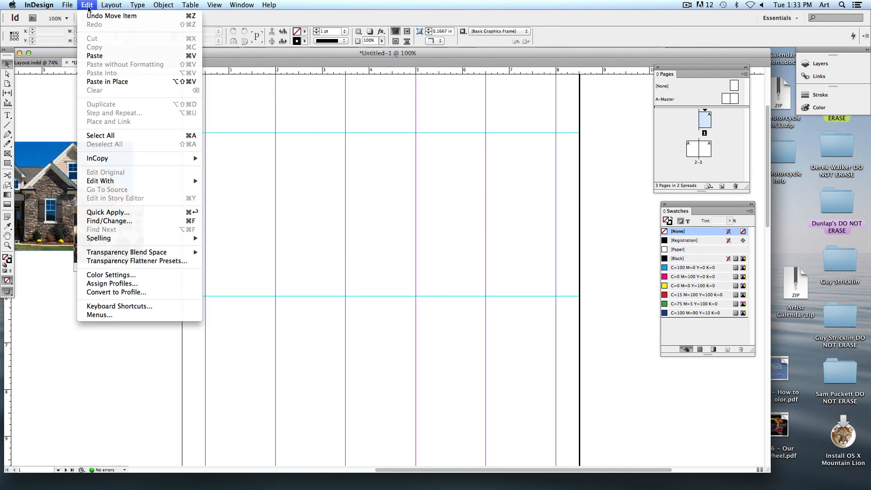
{"action": "left_click", "coordinate": [136, 81]}
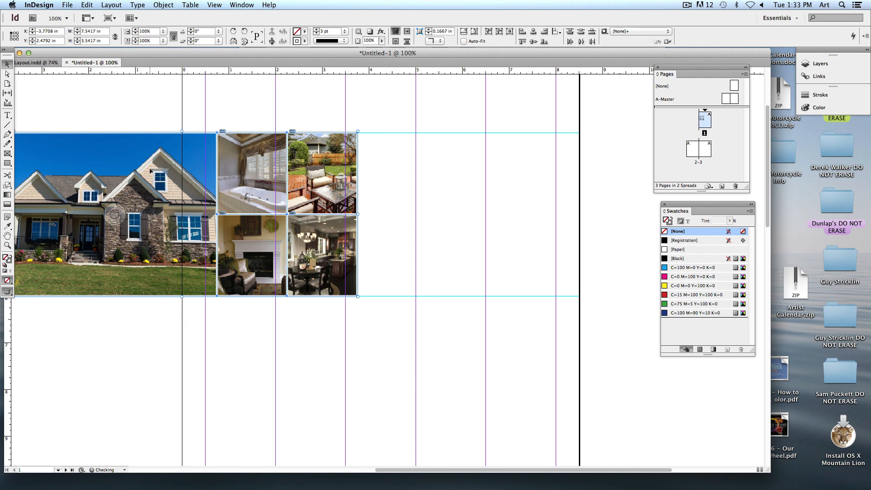
Step: Move the pasted photo group to X 0.4583 in so it spans the side margins, and show the page in Preview mode
{"action": "left_click_drag", "start_coordinate": [152, 171], "coordinate": [351, 176]}
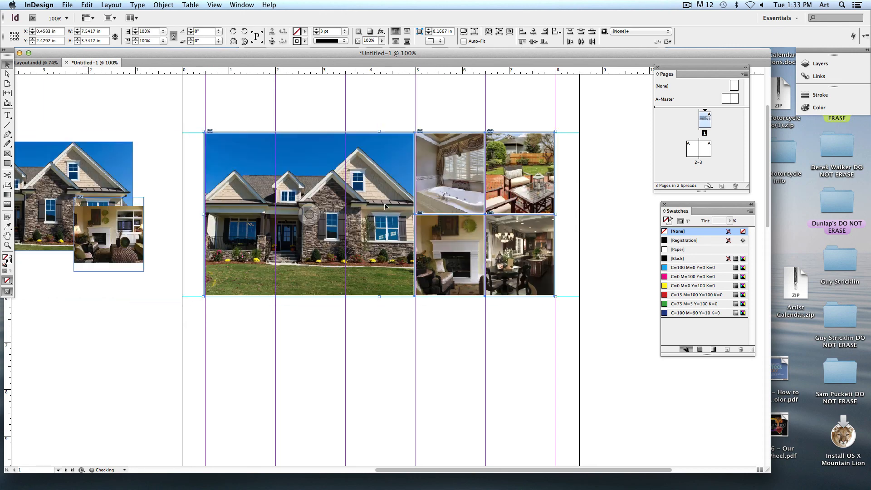
{"action": "left_click", "coordinate": [573, 236]}
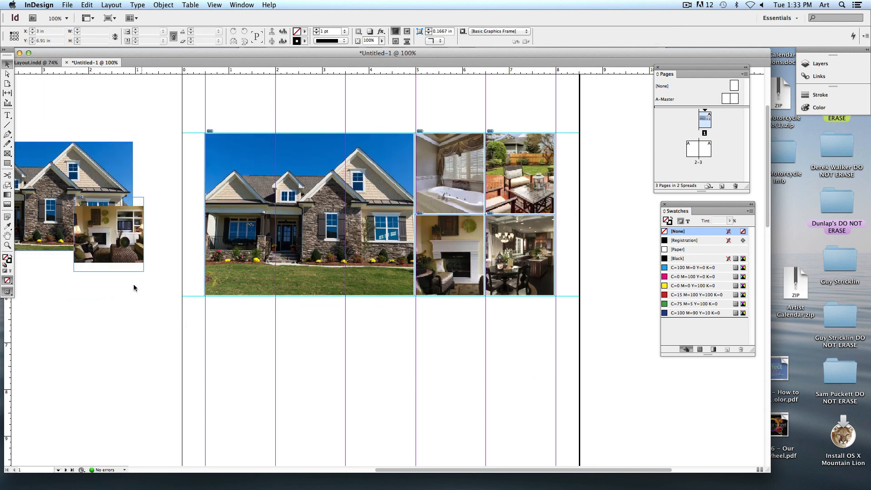
{"action": "left_click_drag", "start_coordinate": [8, 293], "coordinate": [32, 300]}
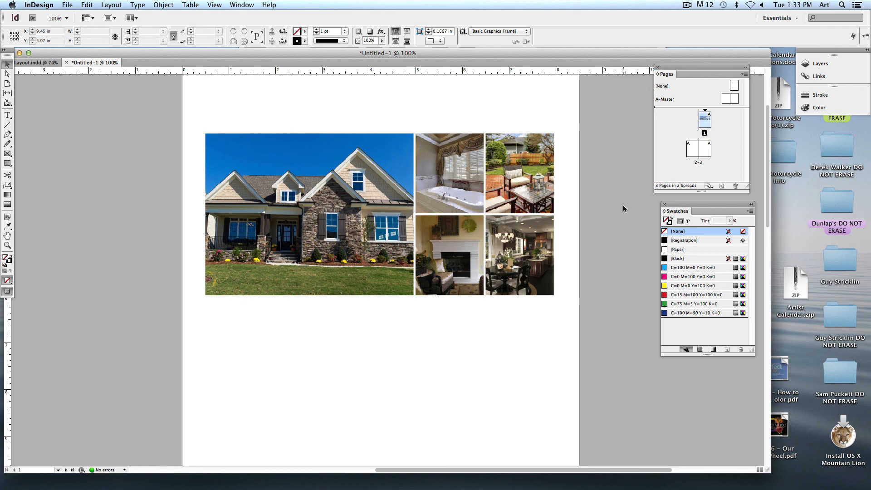
Step: Select the pasted house photo and expand the tools into two columns to examine its stroke colour
{"action": "left_click", "coordinate": [357, 194]}
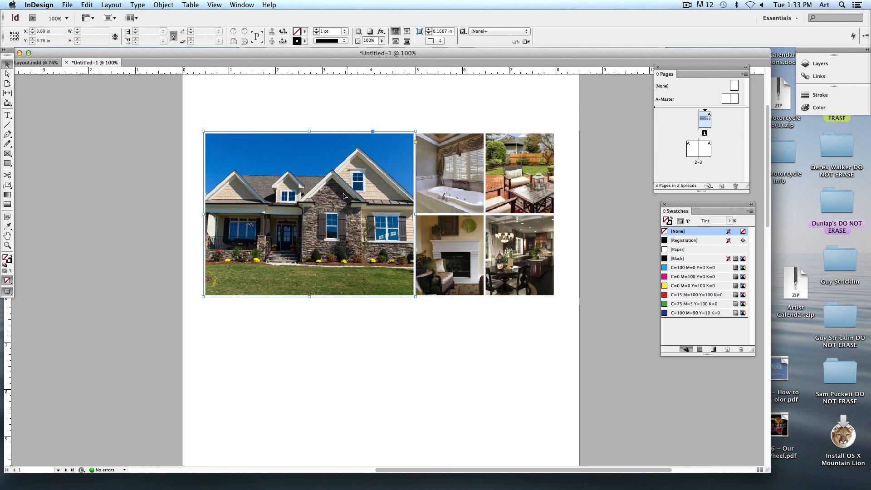
{"action": "left_click", "coordinate": [10, 260]}
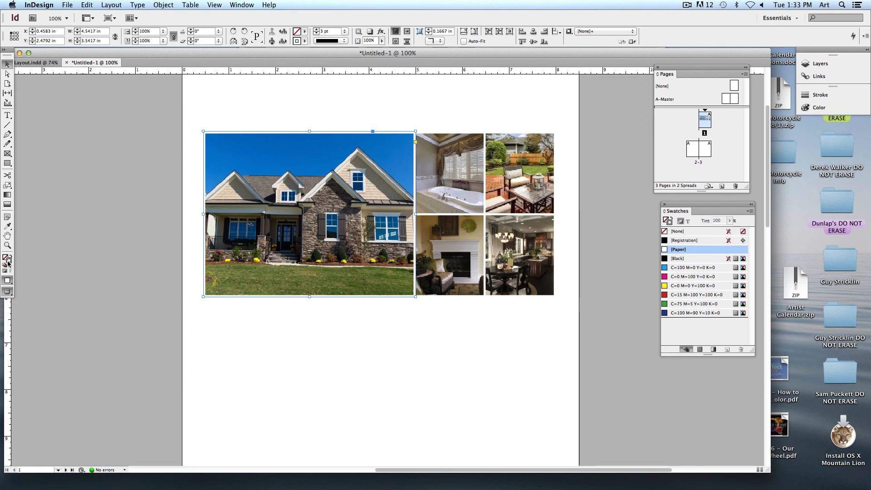
{"action": "left_click", "coordinate": [4, 50]}
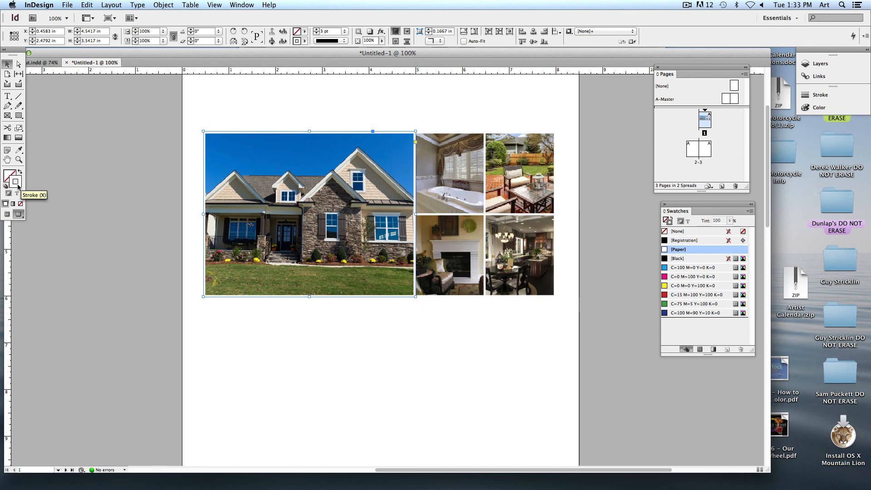
Step: Deselect the house photo, return to Normal view and delete the leftover photos from the pasteboard beside the page
{"action": "left_click", "coordinate": [18, 186]}
{"action": "left_click", "coordinate": [175, 121]}
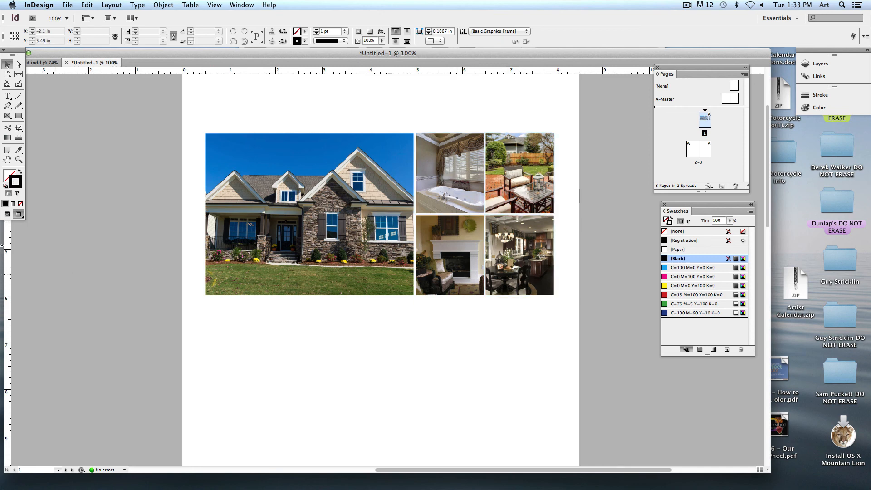
{"action": "left_click", "coordinate": [6, 216]}
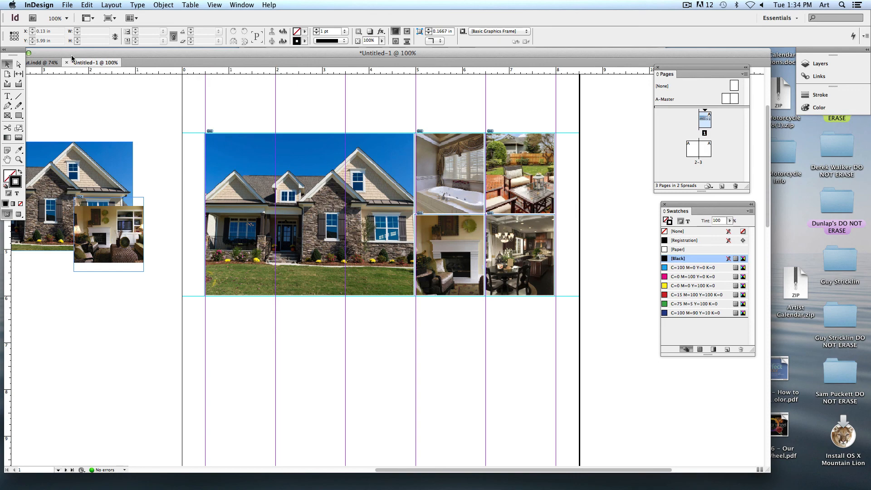
{"action": "scroll", "coordinate": [132, 119], "scroll_direction": "left", "scroll_amount": 10}
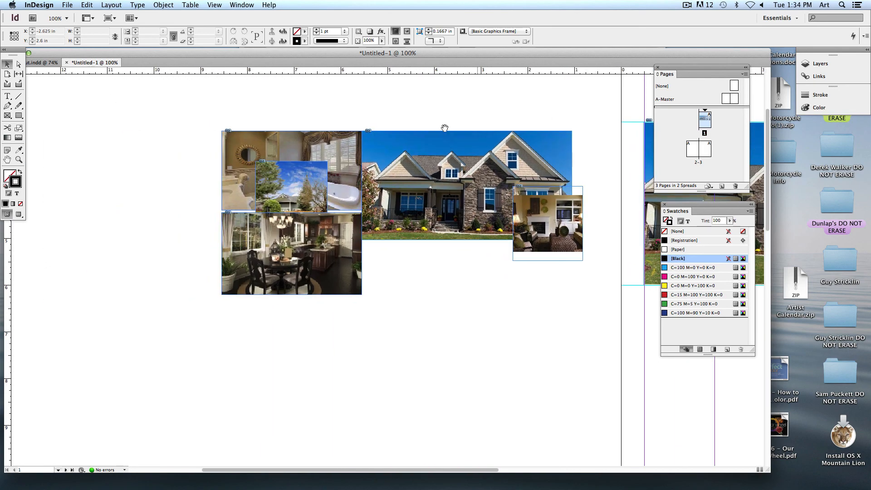
{"action": "key", "text": "Delete"}
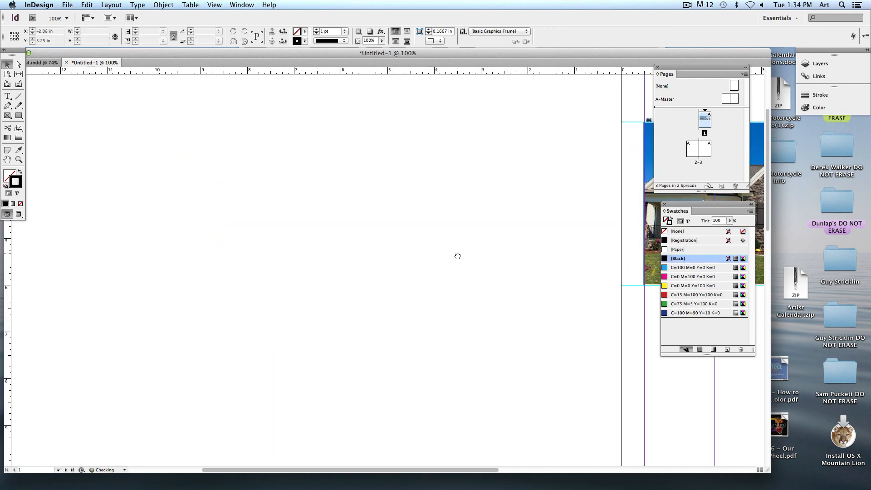
{"action": "left_click_drag", "start_coordinate": [457, 255], "coordinate": [35, 272]}
{"action": "left_click_drag", "start_coordinate": [331, 224], "coordinate": [274, 214]}
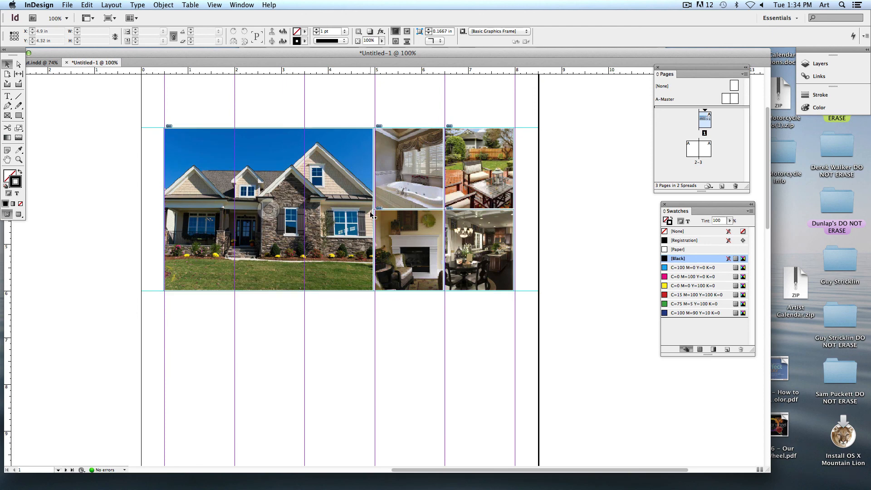
Step: Choose the Eyedropper with the fill active, and show the page in Preview mode with a changed display performance setting
{"action": "left_click", "coordinate": [18, 150]}
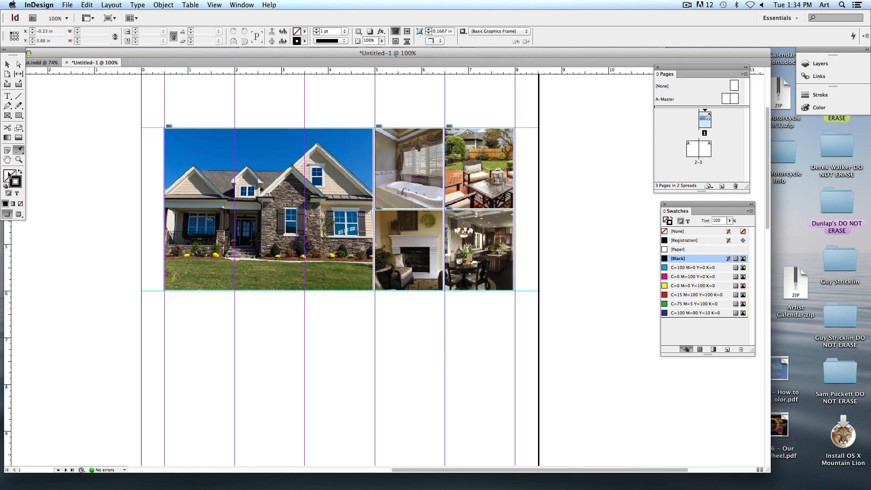
{"action": "left_click", "coordinate": [9, 175]}
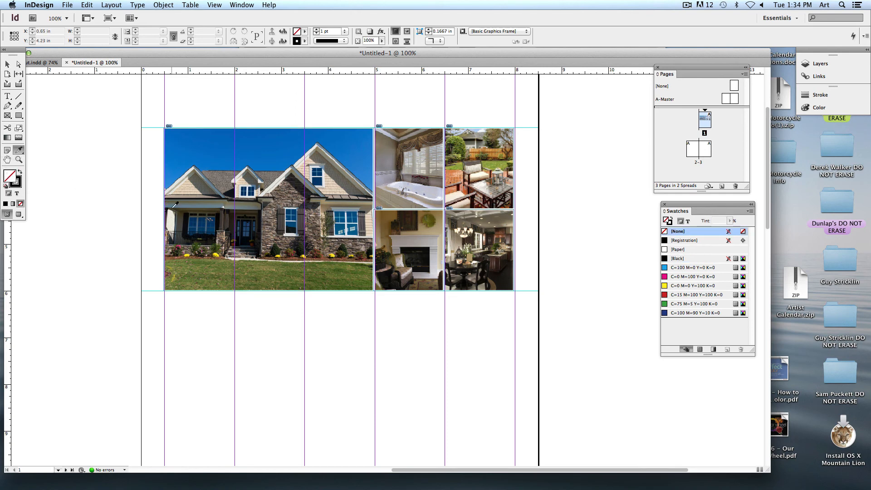
{"action": "left_click", "coordinate": [19, 215]}
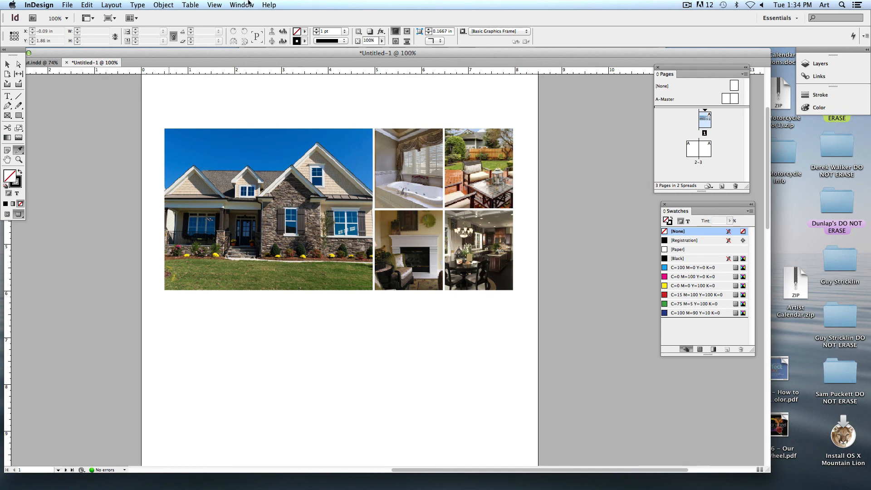
{"action": "left_click", "coordinate": [233, 5]}
{"action": "mouse_move", "coordinate": [215, 4]}
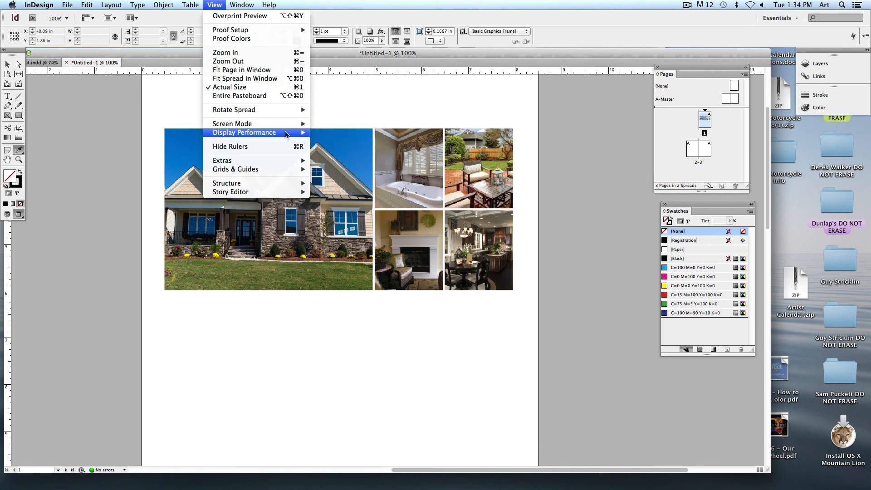
{"action": "mouse_move", "coordinate": [290, 132]}
{"action": "left_click", "coordinate": [329, 150]}
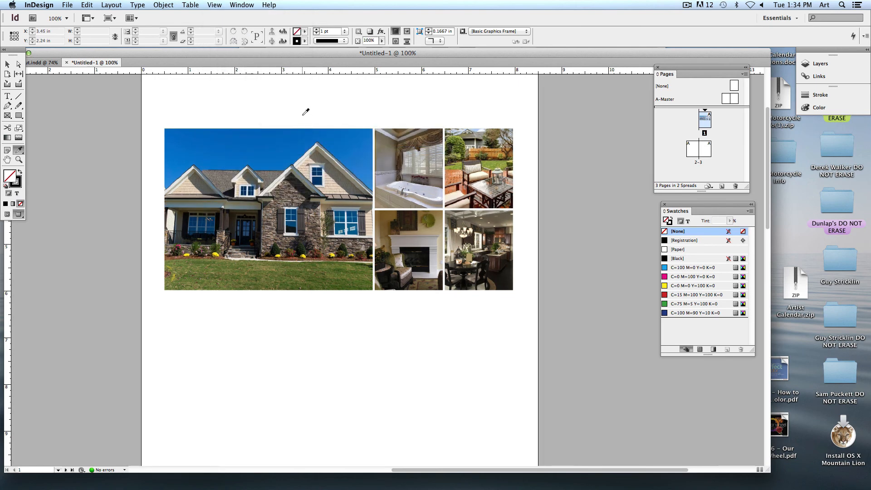
Step: Sample the sky blue in the house photo, add it as a new swatch and convert that swatch to CMYK
{"action": "left_click", "coordinate": [271, 145]}
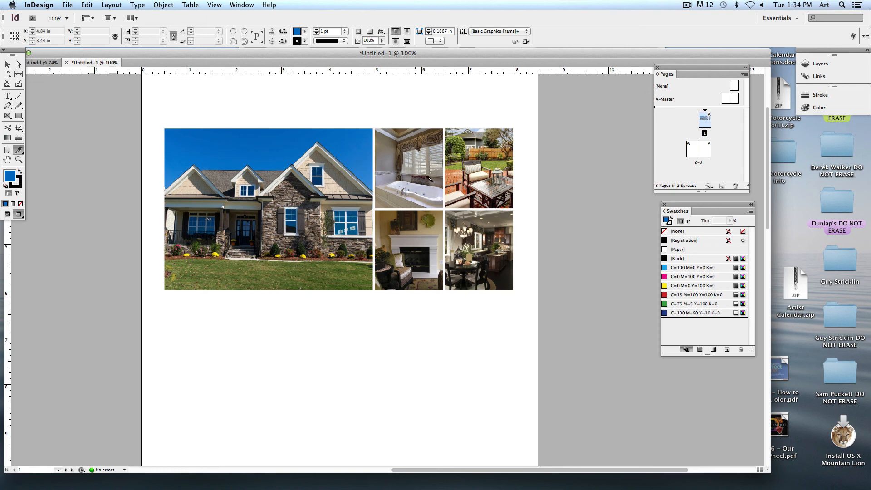
{"action": "left_click_drag", "start_coordinate": [696, 207], "coordinate": [579, 103]}
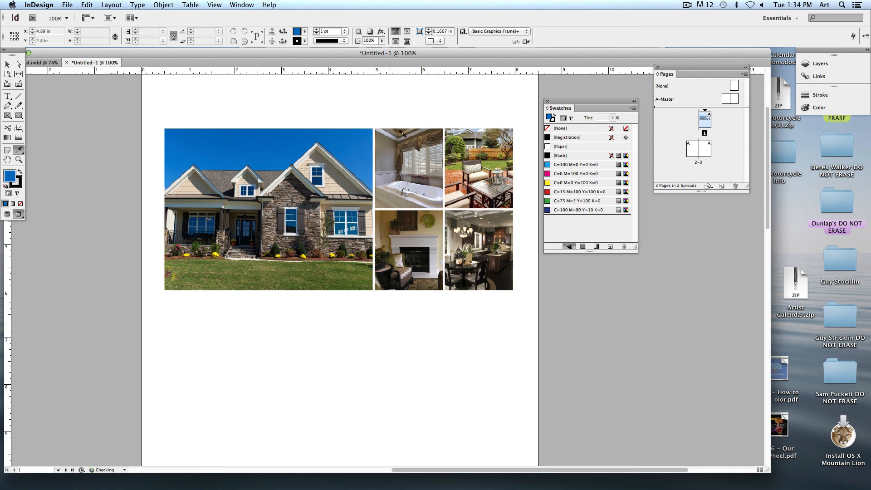
{"action": "left_click", "coordinate": [610, 248]}
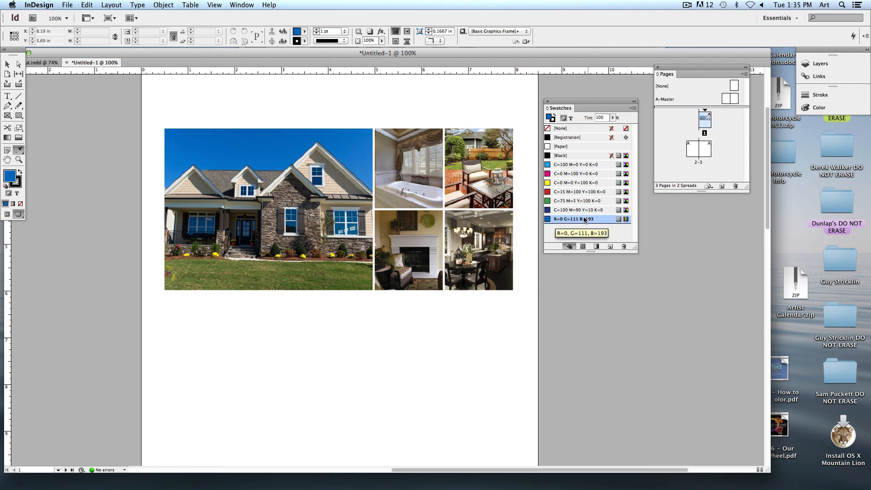
{"action": "double_click", "coordinate": [626, 220]}
{"action": "left_click", "coordinate": [514, 200]}
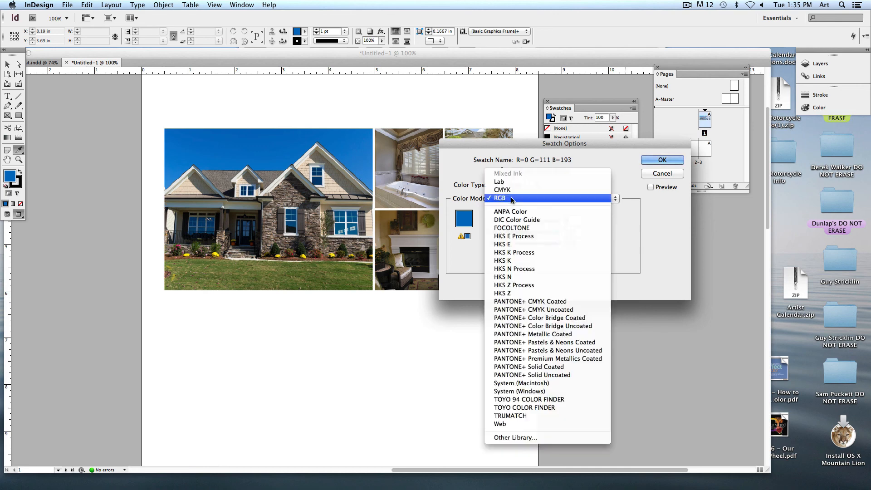
{"action": "left_click", "coordinate": [594, 189]}
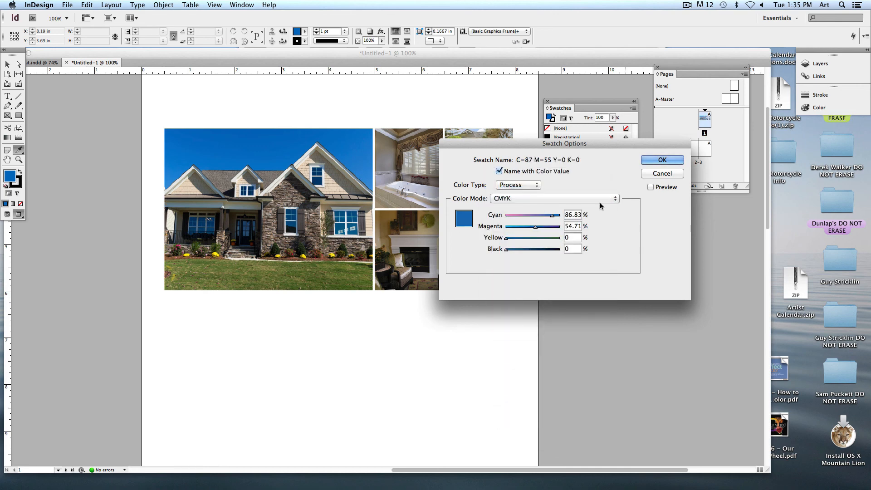
{"action": "left_click", "coordinate": [662, 160]}
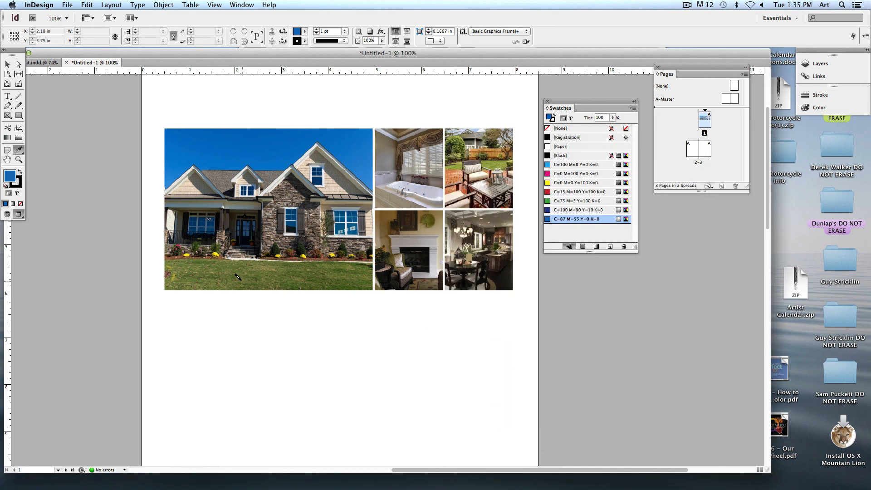
Step: Sample the lawn green in the house photo, add it as a new swatch and convert that swatch to CMYK
{"action": "left_click", "coordinate": [256, 272]}
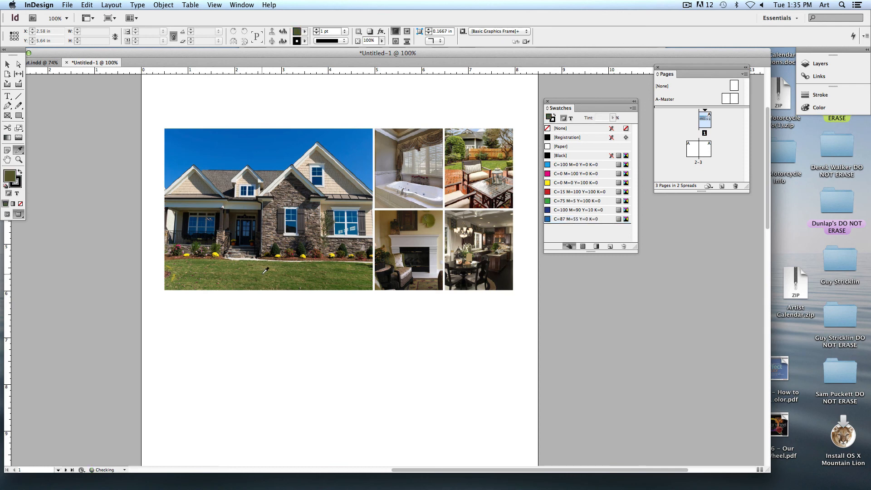
{"action": "left_click", "coordinate": [329, 271]}
{"action": "left_click", "coordinate": [332, 272]}
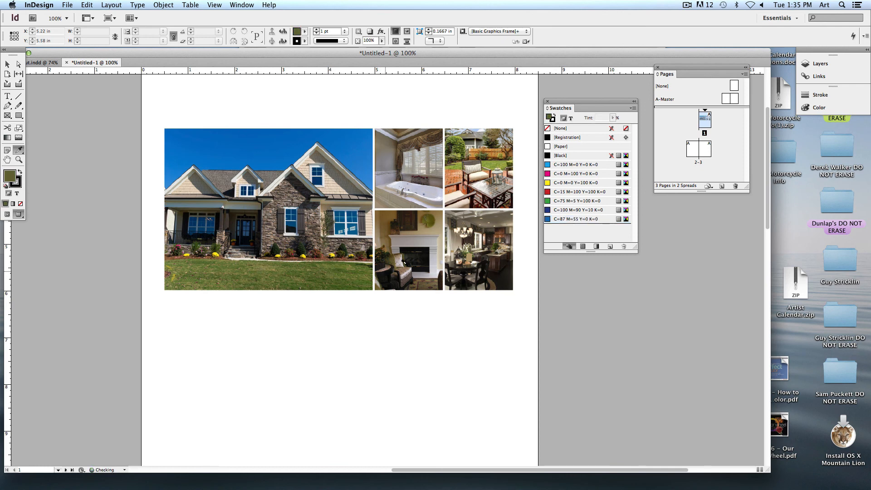
{"action": "left_click", "coordinate": [610, 247]}
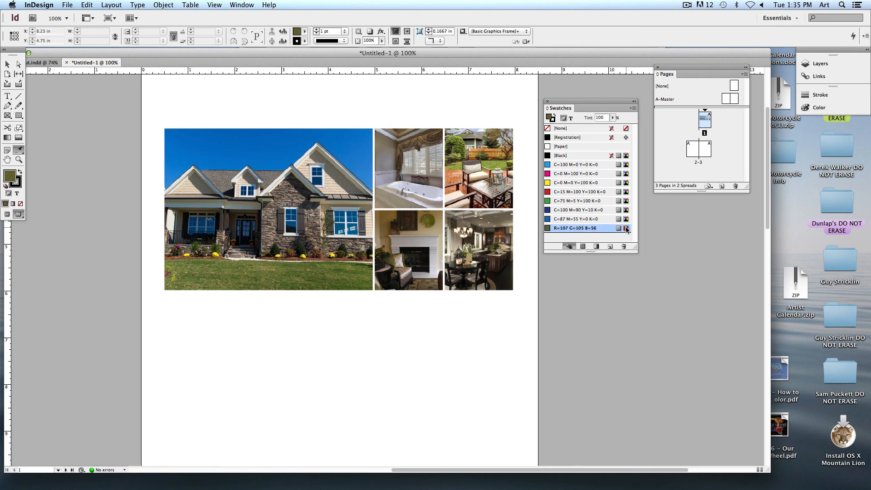
{"action": "double_click", "coordinate": [628, 229]}
{"action": "left_click", "coordinate": [538, 199]}
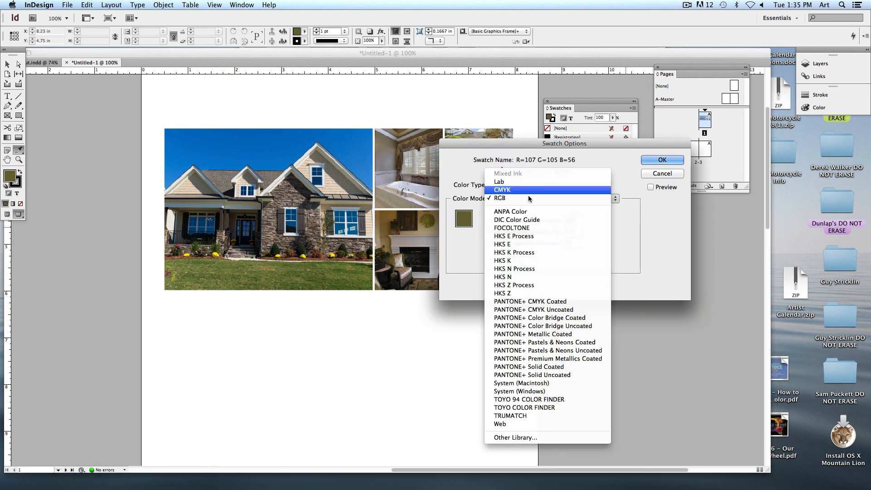
{"action": "left_click", "coordinate": [529, 187]}
{"action": "left_click", "coordinate": [661, 160]}
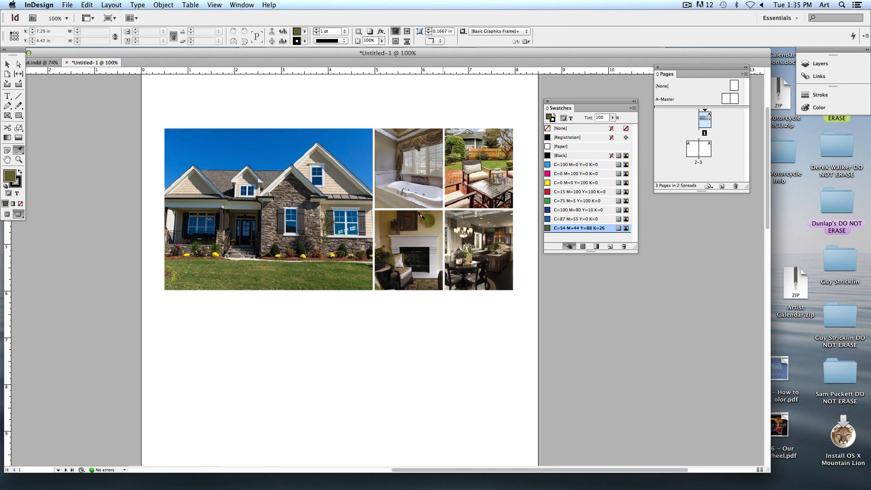
Step: Enlarge the Swatches panel and add a CMYK swatch from the light orange sampled in the patio photo
{"action": "left_click_drag", "start_coordinate": [635, 247], "coordinate": [639, 323]}
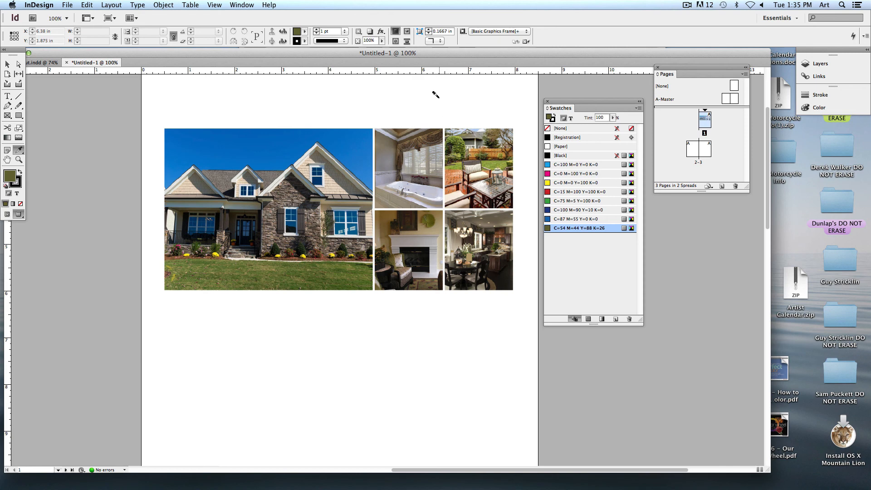
{"action": "left_click", "coordinate": [456, 176]}
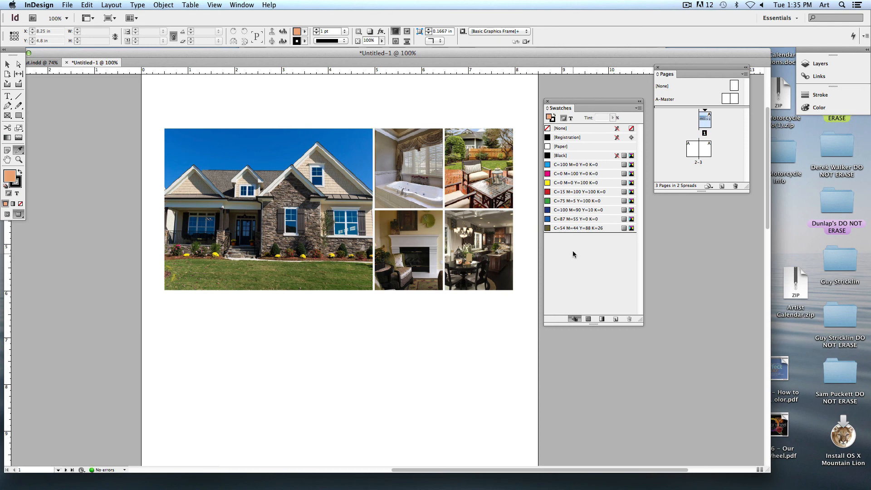
{"action": "left_click", "coordinate": [616, 319]}
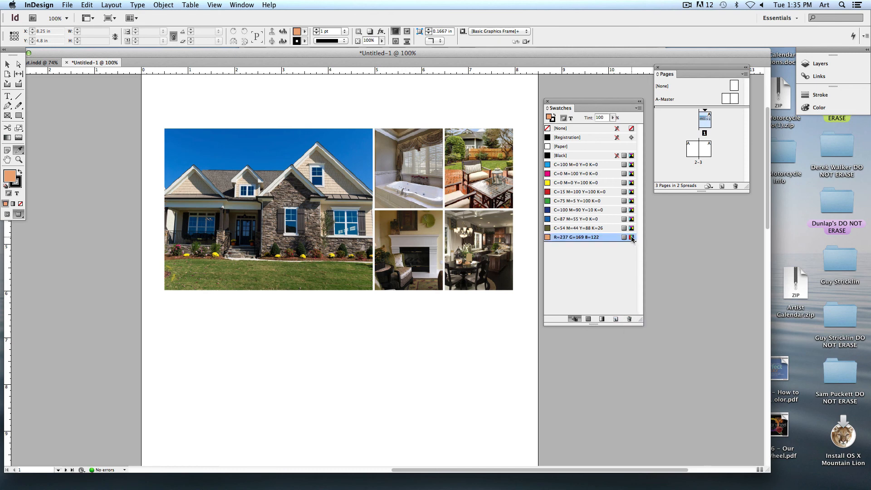
{"action": "double_click", "coordinate": [633, 240]}
{"action": "left_click", "coordinate": [509, 199]}
{"action": "left_click", "coordinate": [503, 190]}
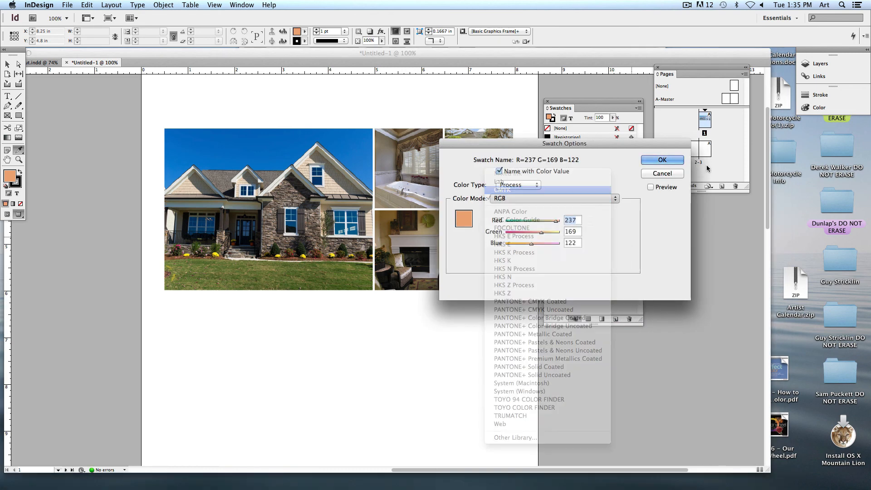
{"action": "left_click", "coordinate": [660, 160]}
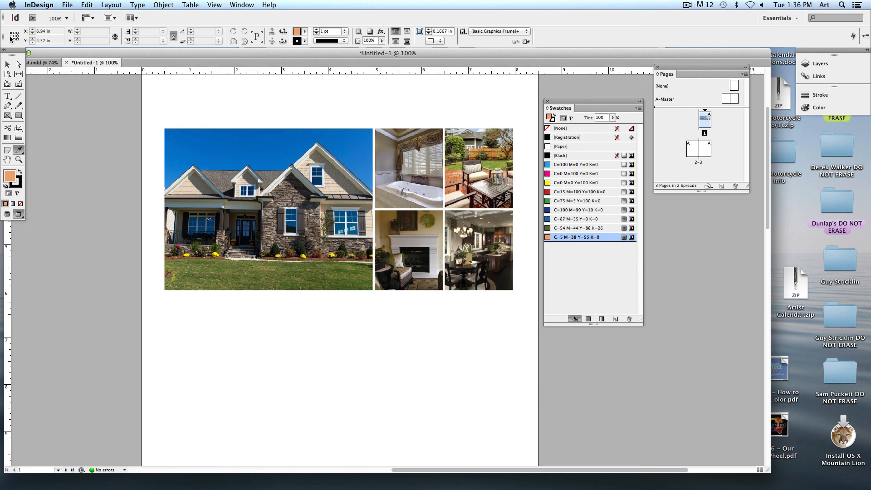
Step: In Normal view, draw a 7.5 × 2 in orange-filled rectangle between the margins above the photo grid and remove its stroke
{"action": "left_click", "coordinate": [7, 214]}
{"action": "left_click_drag", "start_coordinate": [72, 171], "coordinate": [65, 221]}
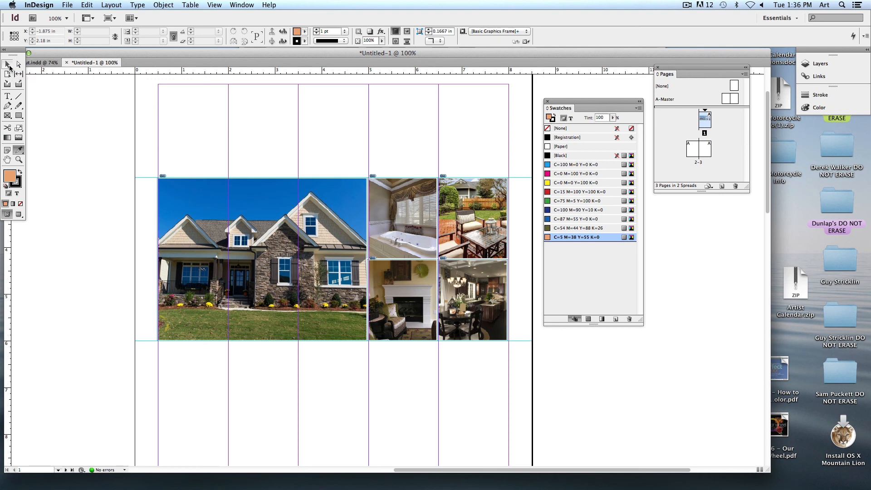
{"action": "left_click", "coordinate": [17, 116]}
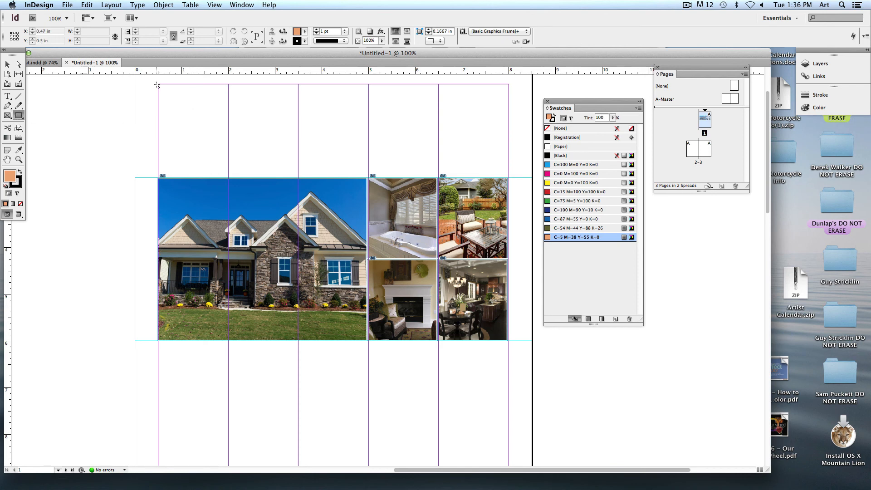
{"action": "left_click_drag", "start_coordinate": [156, 85], "coordinate": [509, 178]}
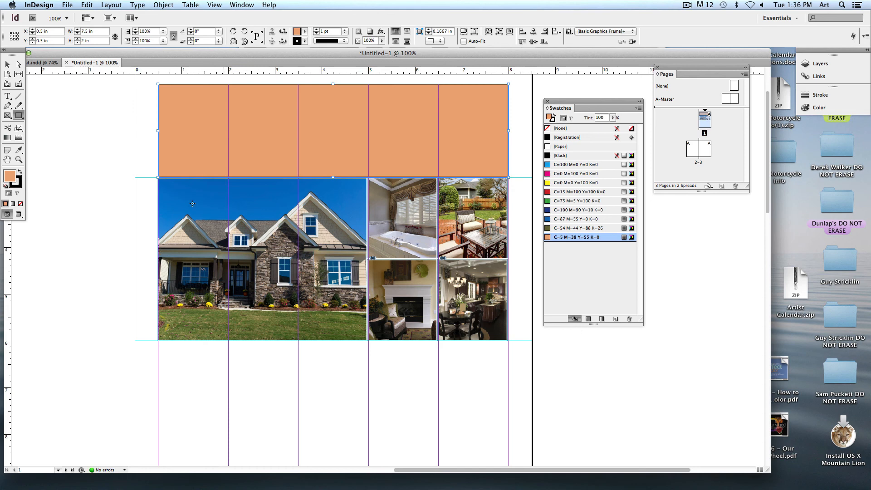
{"action": "left_click", "coordinate": [15, 182]}
{"action": "left_click", "coordinate": [20, 204]}
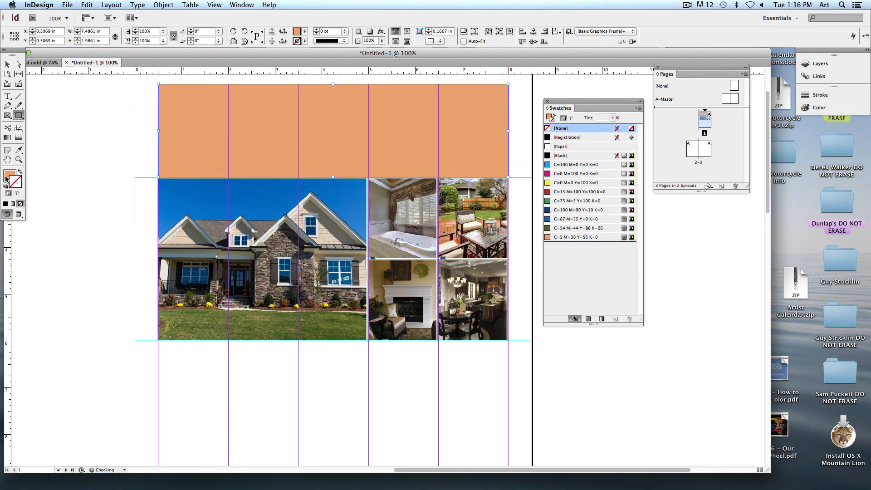
Step: Preview the page and try the sampled lawn green swatch, then the sky blue C=87 M=55 Y=0 K=0 swatch, as the rectangle's fill
{"action": "left_click", "coordinate": [6, 178]}
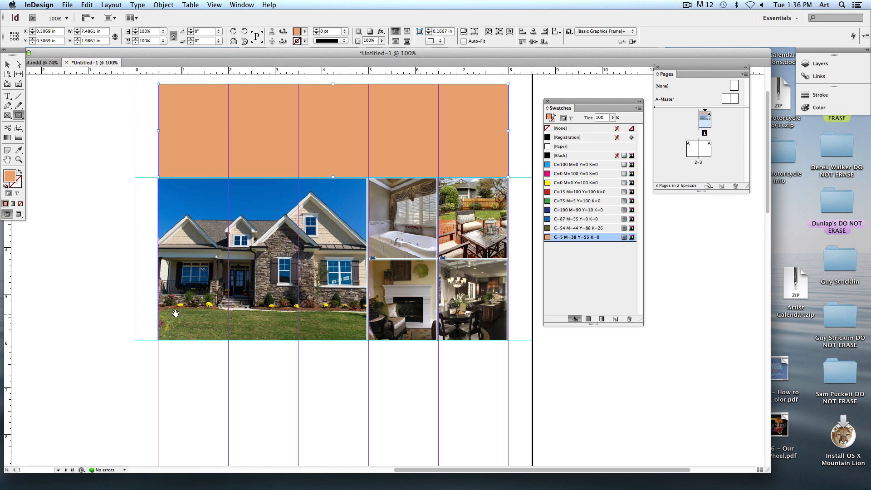
{"action": "scroll", "coordinate": [262, 410], "scroll_direction": "down", "scroll_amount": 2}
{"action": "left_click_drag", "start_coordinate": [80, 174], "coordinate": [82, 230]}
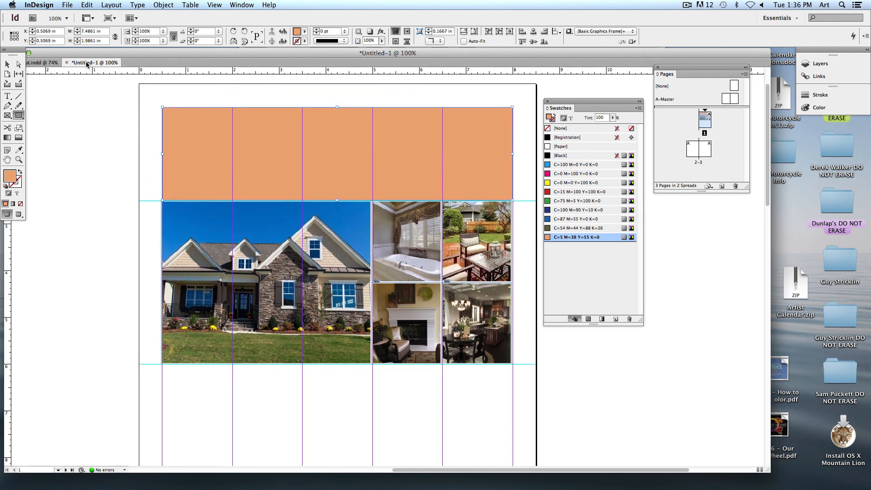
{"action": "left_click", "coordinate": [7, 64]}
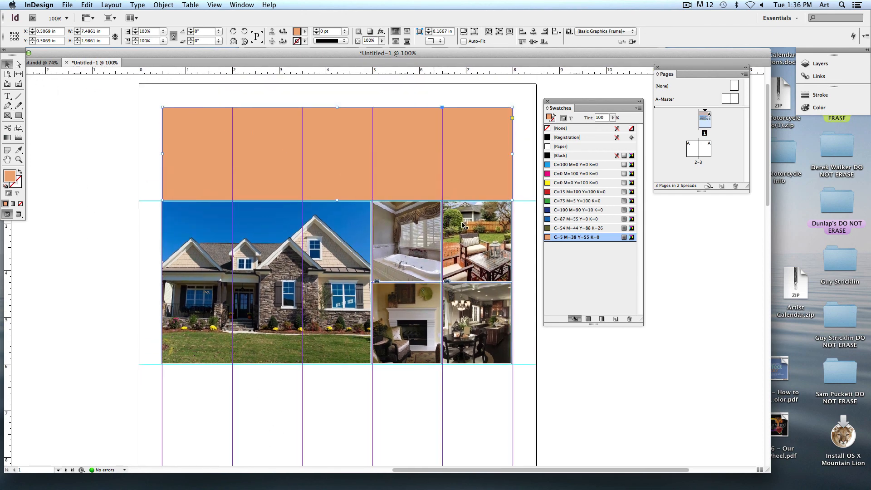
{"action": "left_click", "coordinate": [19, 214]}
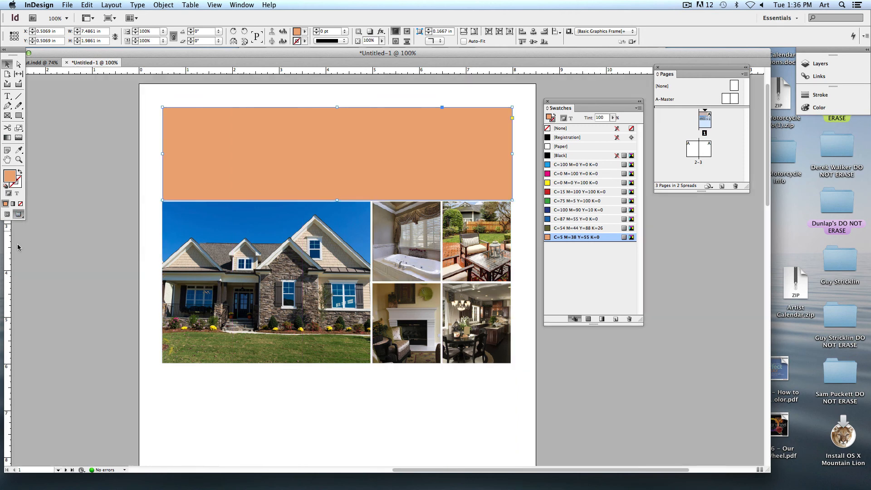
{"action": "left_click", "coordinate": [575, 228]}
{"action": "left_click", "coordinate": [570, 219]}
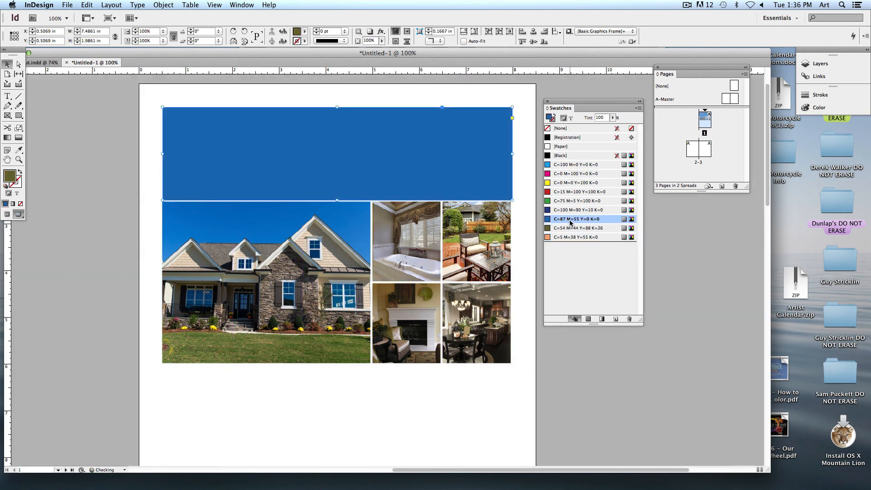
Step: Try the light orange swatch on the header rectangle, settle on the lawn green C=54 M=44 Y=88 K=26 fill and deselect the rectangle
{"action": "left_click", "coordinate": [571, 228]}
{"action": "left_click", "coordinate": [571, 237]}
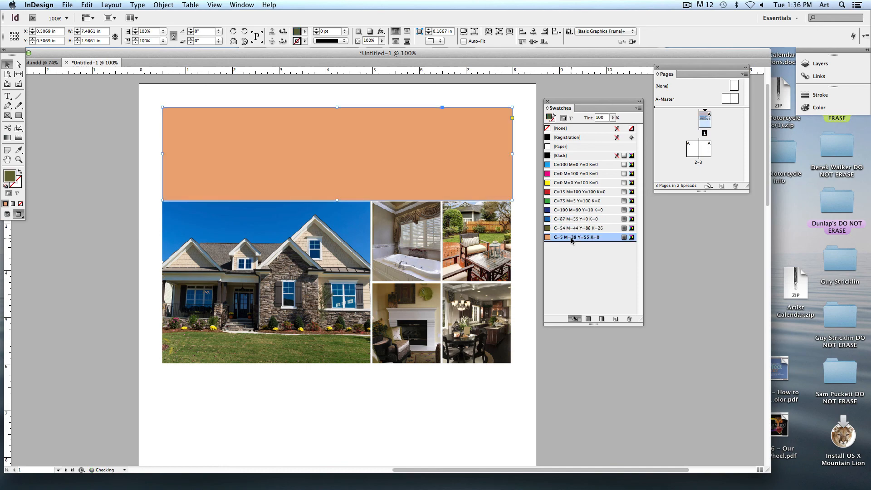
{"action": "left_click", "coordinate": [568, 228]}
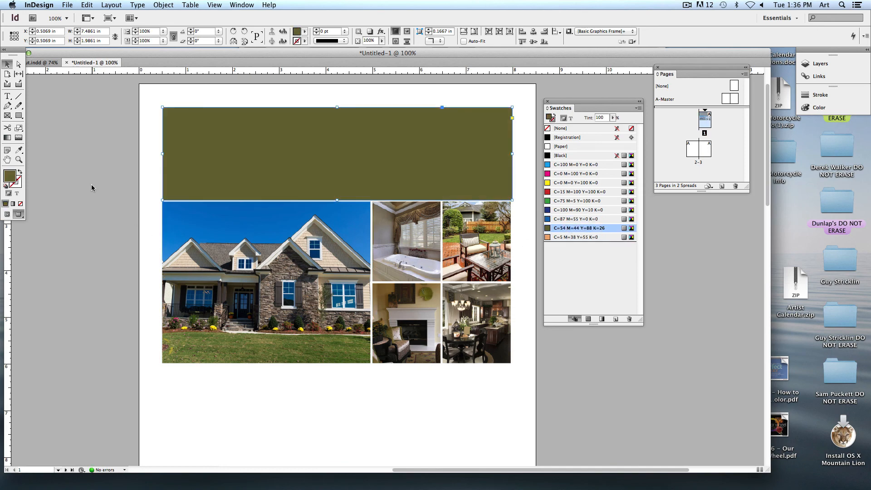
{"action": "left_click", "coordinate": [80, 81]}
Step: Switch to the Multi Purpose Flyer folder in Finder and open the Page 1 Text document in Word
{"action": "left_click_drag", "start_coordinate": [83, 53], "coordinate": [80, 206]}
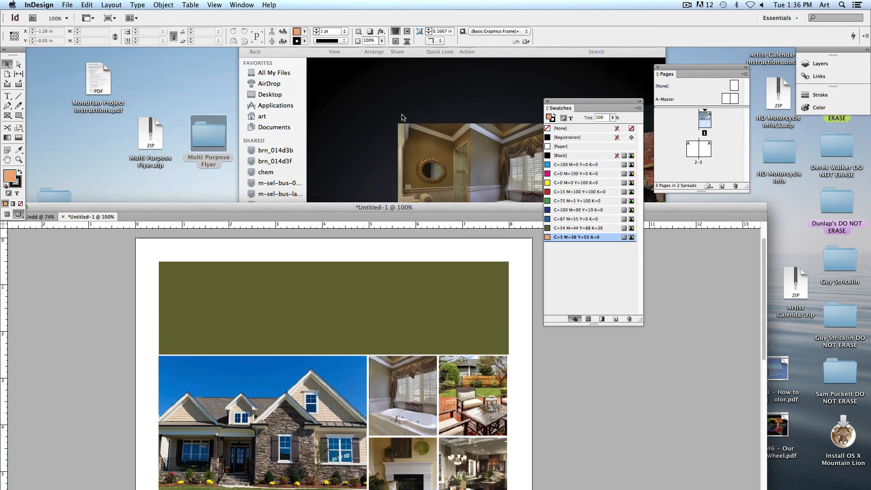
{"action": "left_click", "coordinate": [458, 179]}
{"action": "left_click", "coordinate": [336, 345]}
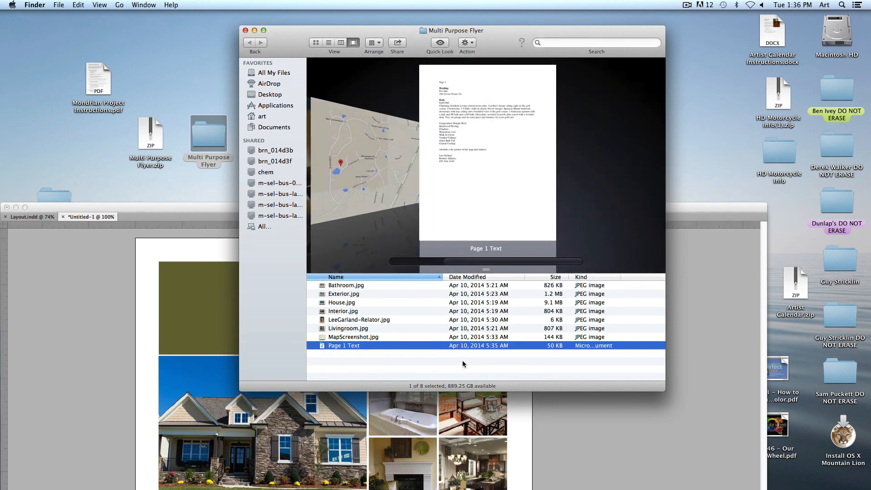
{"action": "double_click", "coordinate": [454, 345]}
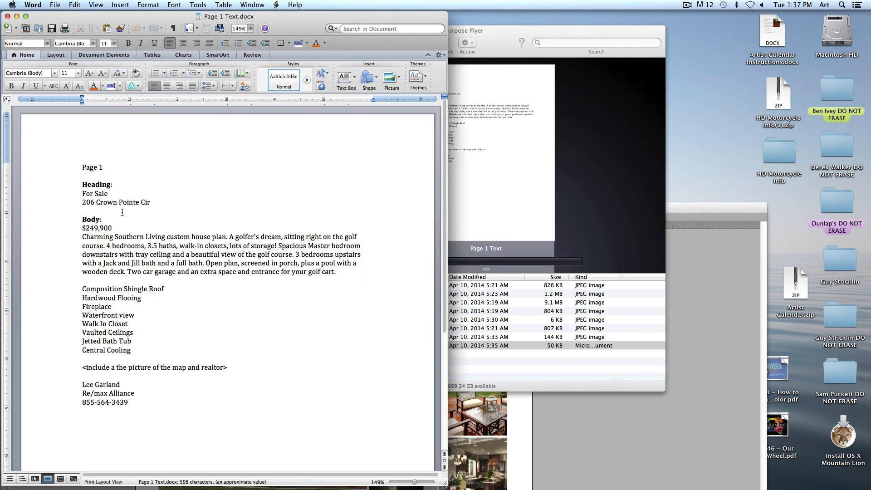
Step: Copy the "For Sale" line under Heading in the Word document and switch back to InDesign
{"action": "left_click_drag", "start_coordinate": [79, 188], "coordinate": [139, 199]}
{"action": "left_click", "coordinate": [110, 193]}
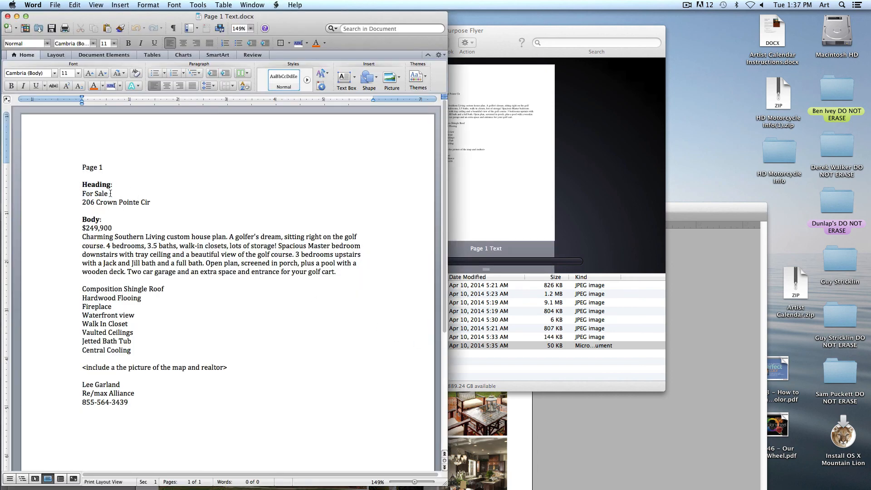
{"action": "left_click_drag", "start_coordinate": [83, 195], "coordinate": [148, 200]}
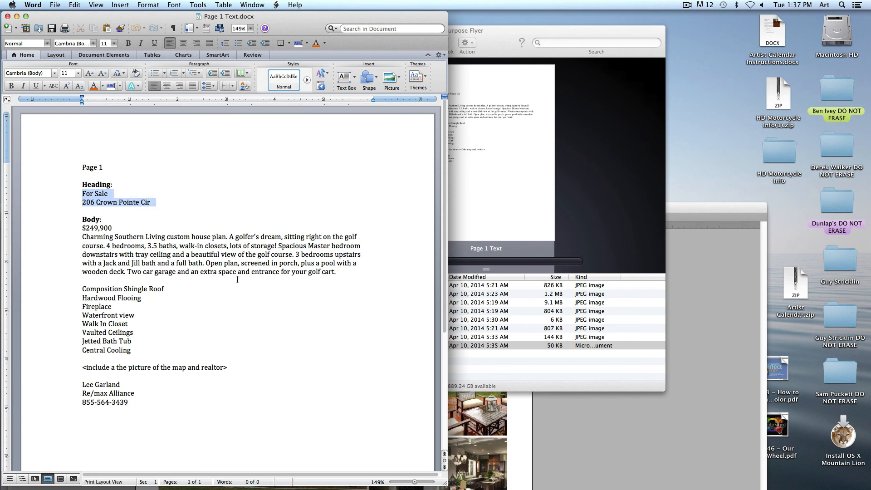
{"action": "left_click", "coordinate": [93, 206]}
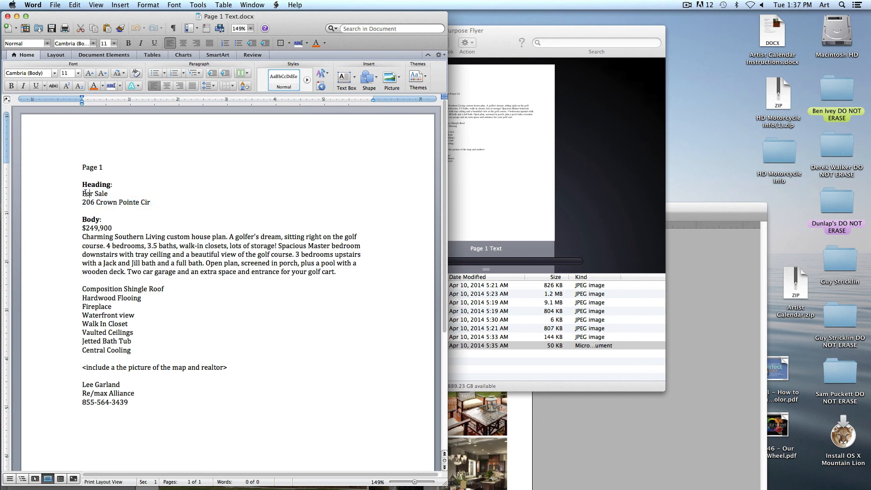
{"action": "left_click_drag", "start_coordinate": [83, 194], "coordinate": [114, 195]}
{"action": "key", "text": "super+c"}
{"action": "left_click", "coordinate": [626, 472]}
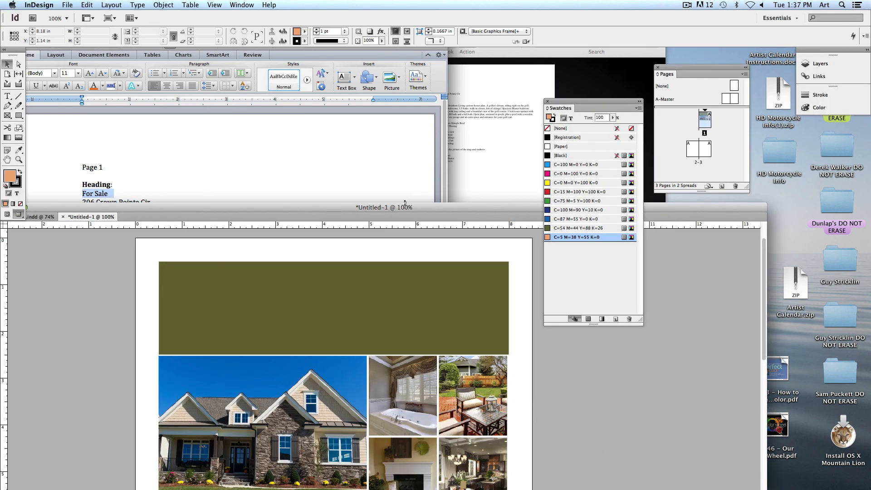
Step: Put the copied "For Sale" text in its own text frame, about 4.07 × 0.72 in, on the green header rectangle
{"action": "left_click_drag", "start_coordinate": [405, 203], "coordinate": [405, 72]}
{"action": "left_click", "coordinate": [7, 96]}
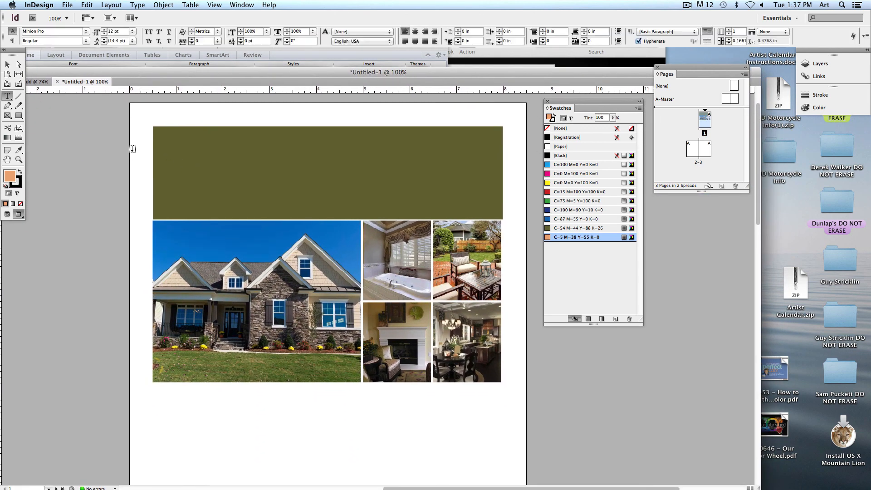
{"action": "left_click_drag", "start_coordinate": [189, 145], "coordinate": [387, 196]}
{"action": "key", "text": "super+z"}
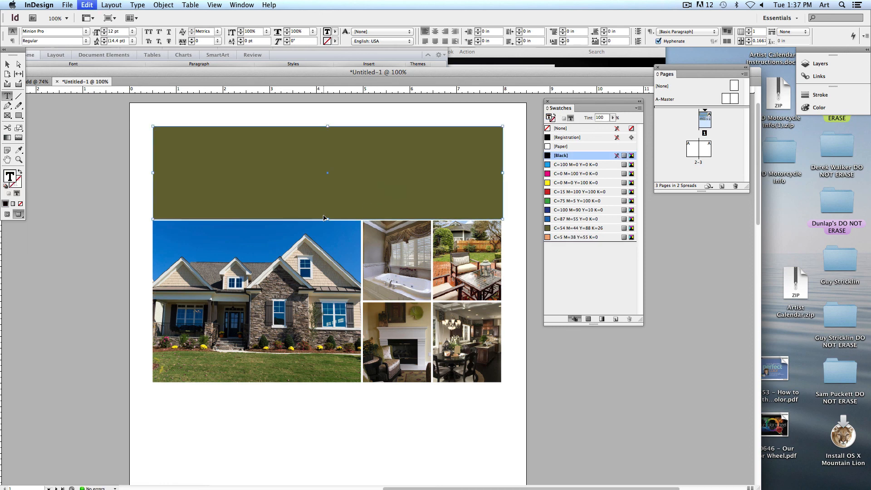
{"action": "key", "text": "super+v"}
Step: Enlarge the "For Sale" text to 42 pt
{"action": "key", "text": "super+a"}
{"action": "key", "text": "super+shift+period"}
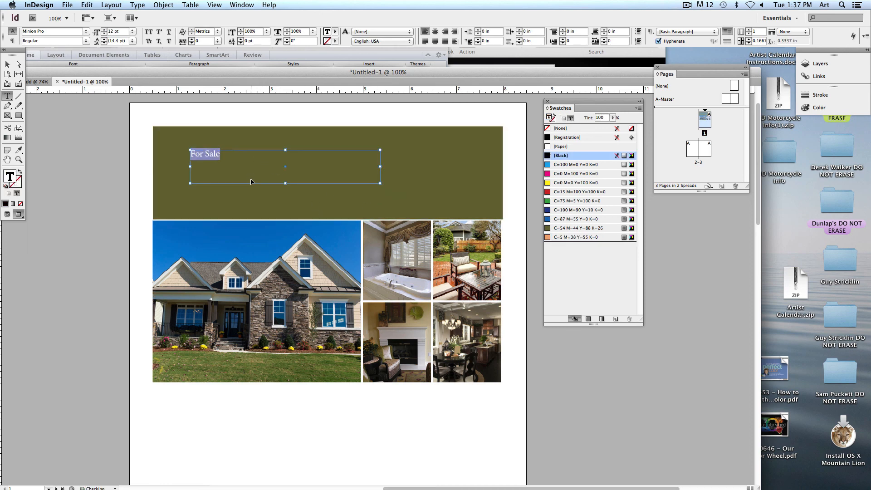
{"action": "key", "text": "super+shift+period"}
{"action": "key", "text": "super+shift+period"}
{"action": "key", "text": "super+shift+period"}
{"action": "key", "text": "super+shift+period"}
{"action": "key", "text": "super+shift+period"}
{"action": "key", "text": "super+shift+period"}
{"action": "key", "text": "super+shift+period"}
{"action": "key", "text": "super+shift+period"}
{"action": "key", "text": "super+shift+period"}
{"action": "key", "text": "super+shift+period"}
{"action": "key", "text": "super+shift+period"}
{"action": "key", "text": "super+shift+period"}
{"action": "key", "text": "super+shift+period"}
{"action": "key", "text": "super+shift+period"}
{"action": "key", "text": "super+shift+period"}
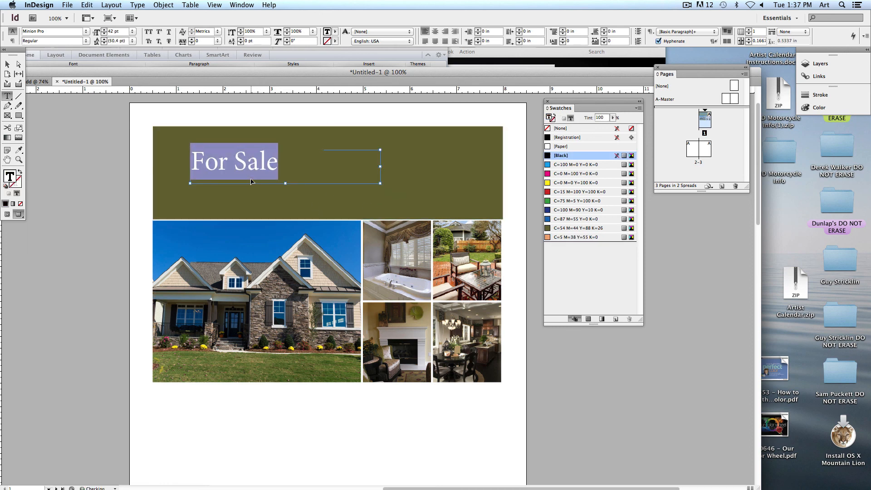
Step: Fit the "For Sale" frame to its text, duplicate it lower in the header and replace the copy's text with the street address from Word
{"action": "left_click", "coordinate": [8, 63]}
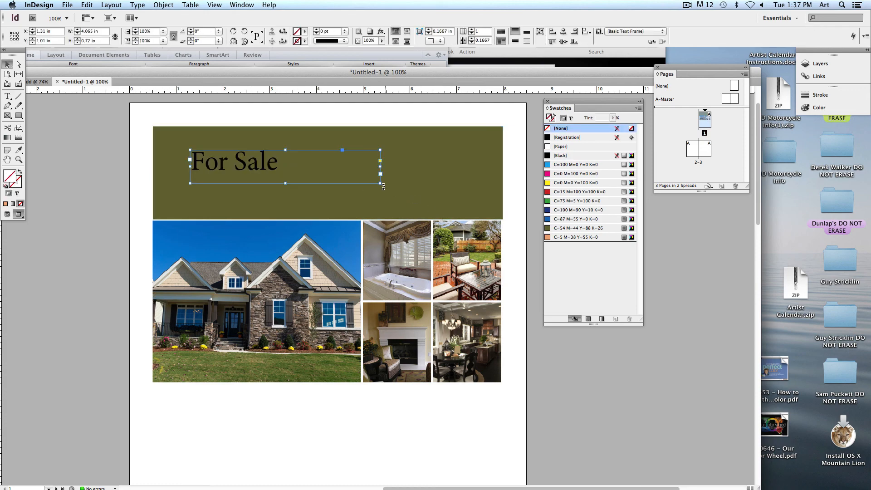
{"action": "left_click_drag", "start_coordinate": [380, 183], "coordinate": [446, 196]}
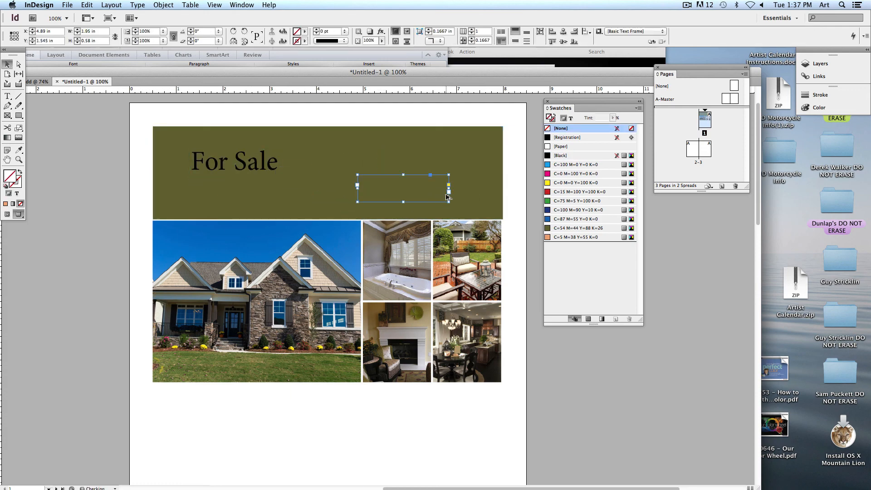
{"action": "left_click", "coordinate": [303, 62]}
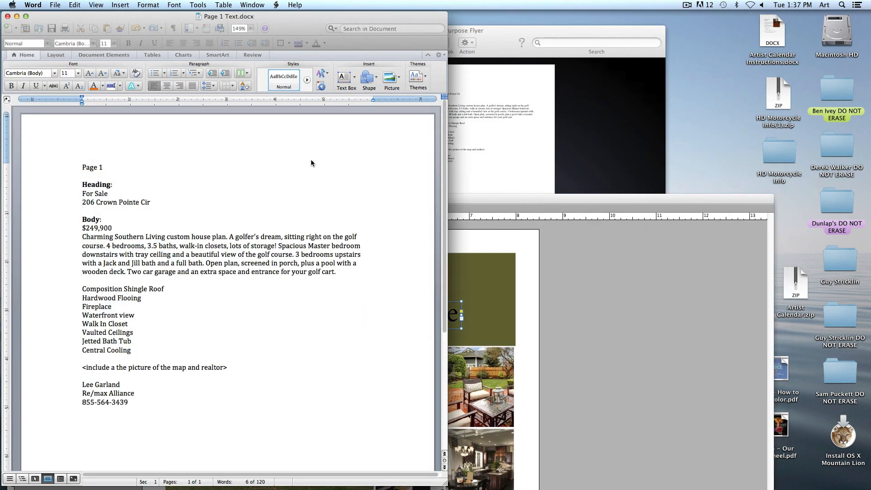
{"action": "left_click_drag", "start_coordinate": [82, 203], "coordinate": [144, 203]}
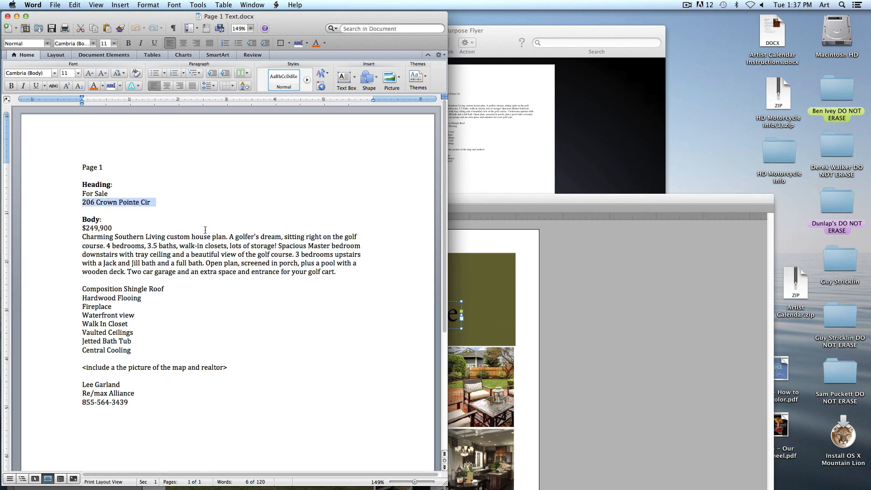
{"action": "key", "text": "super+c"}
{"action": "left_click", "coordinate": [681, 403]}
{"action": "double_click", "coordinate": [405, 314]}
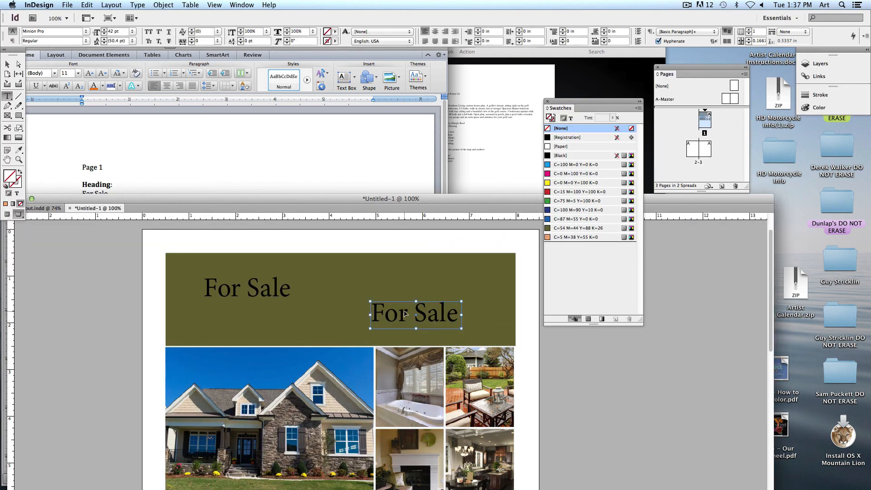
{"action": "key", "text": "super+a"}
{"action": "key", "text": "super+v"}
{"action": "key", "text": "Escape"}
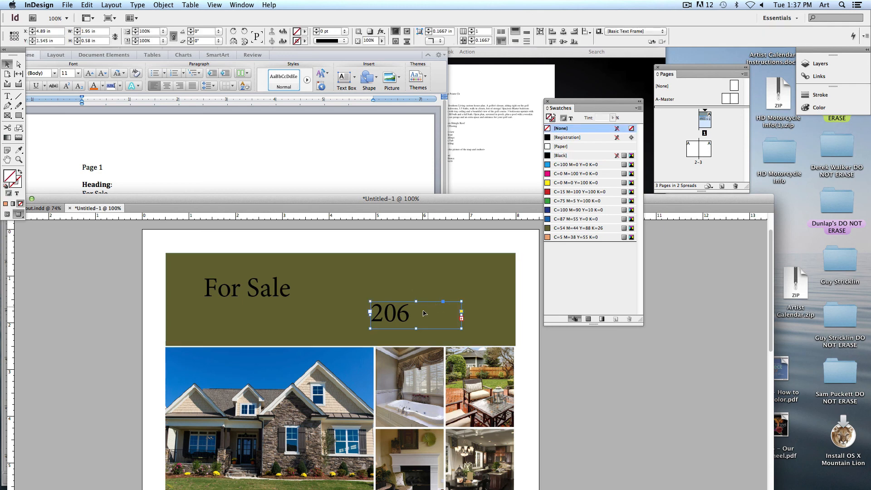
Step: Widen the address frame to about 5.39 in so the whole line fits, and align it beneath "For Sale"
{"action": "left_click_drag", "start_coordinate": [370, 328], "coordinate": [209, 325]}
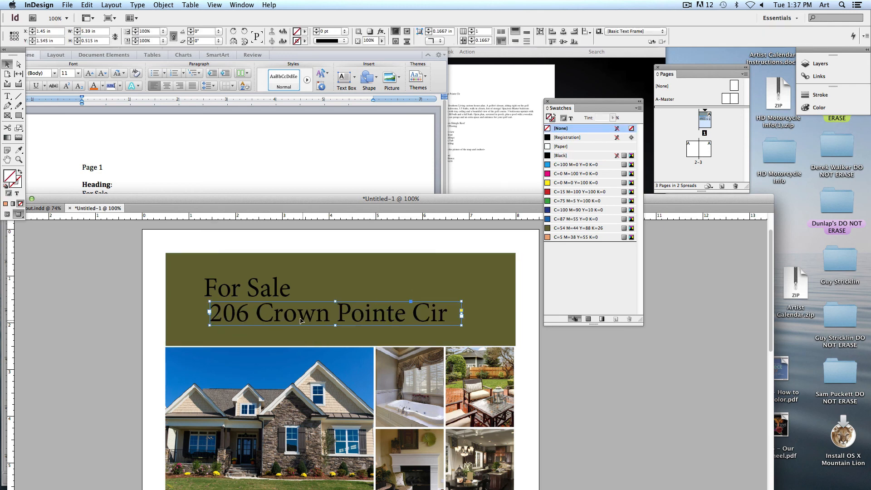
{"action": "mouse_move", "coordinate": [300, 321]}
{"action": "left_mouse_down"}
{"action": "mouse_move", "coordinate": [300, 307]}
{"action": "mouse_move", "coordinate": [295, 328]}
{"action": "left_mouse_up"}
{"action": "left_click", "coordinate": [550, 335]}
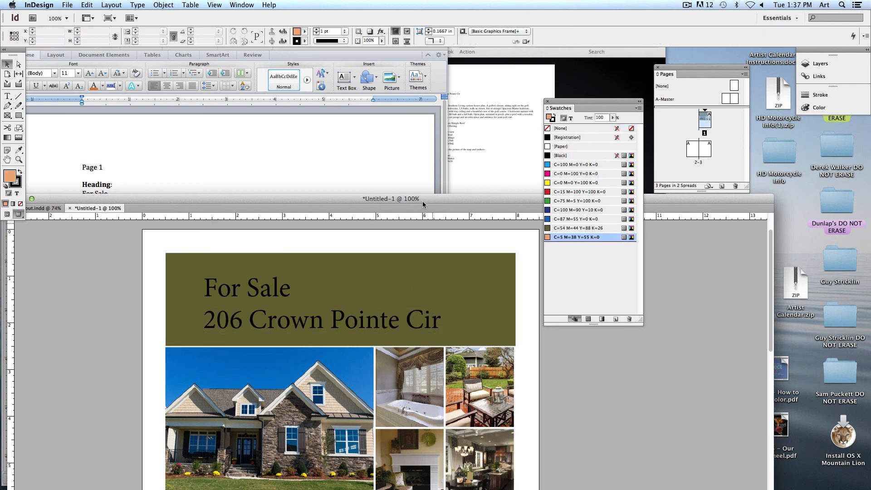
Step: Fill the whole street address line in the header with the [Paper] swatch
{"action": "left_click_drag", "start_coordinate": [423, 204], "coordinate": [401, 115]}
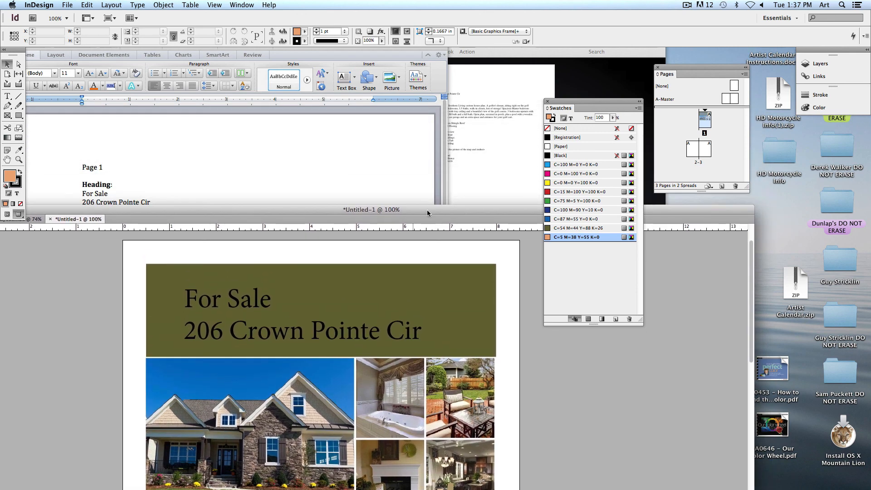
{"action": "left_click_drag", "start_coordinate": [425, 203], "coordinate": [418, 62]}
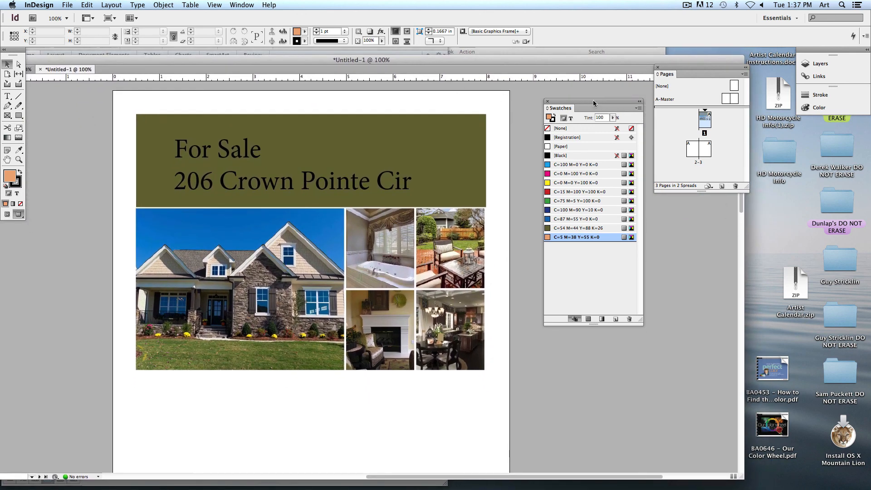
{"action": "left_click", "coordinate": [7, 96]}
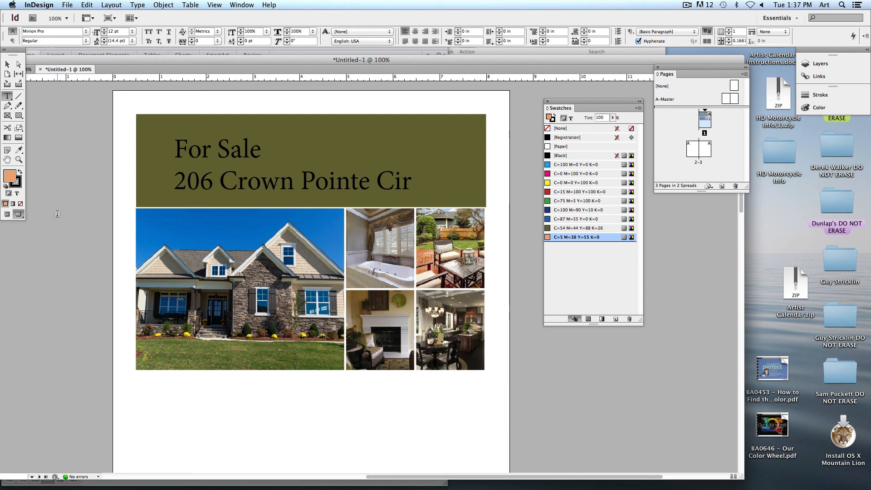
{"action": "triple_click", "coordinate": [231, 181]}
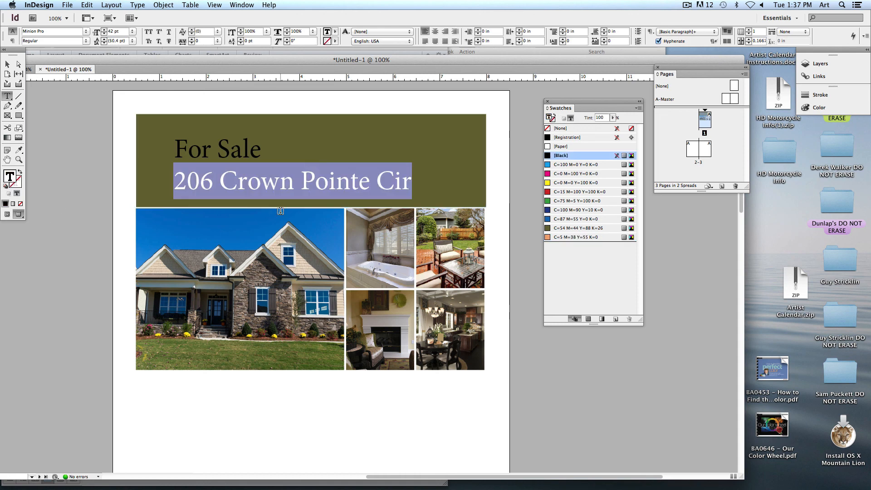
{"action": "left_click", "coordinate": [247, 181]}
{"action": "left_click_drag", "start_coordinate": [187, 180], "coordinate": [435, 179]}
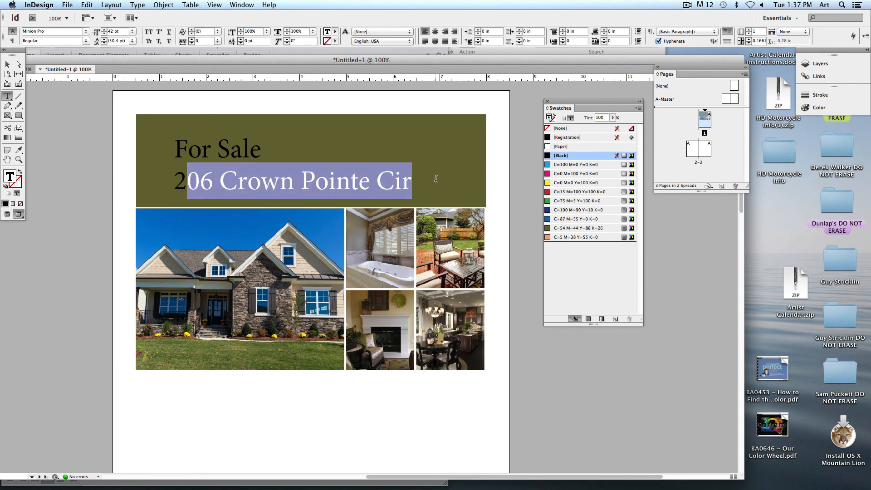
{"action": "left_click", "coordinate": [212, 177]}
{"action": "triple_click", "coordinate": [211, 177]}
{"action": "left_click", "coordinate": [563, 146]}
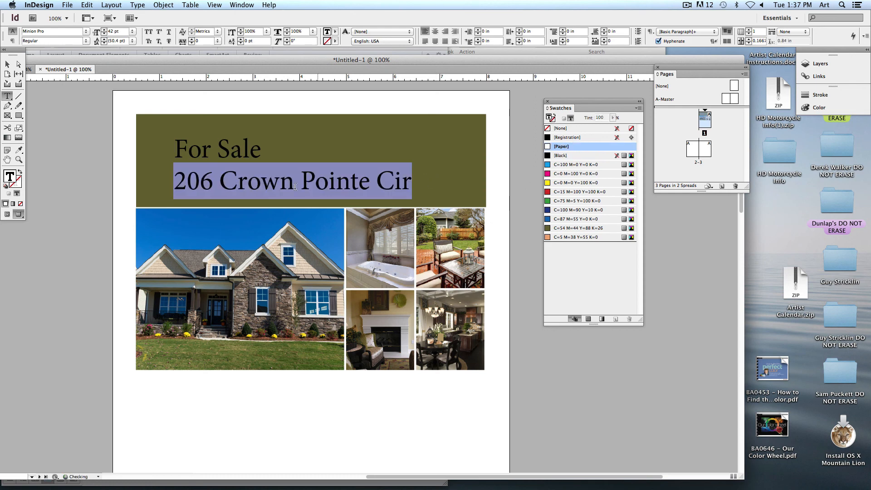
{"action": "left_click", "coordinate": [287, 194]}
{"action": "left_click", "coordinate": [290, 195]}
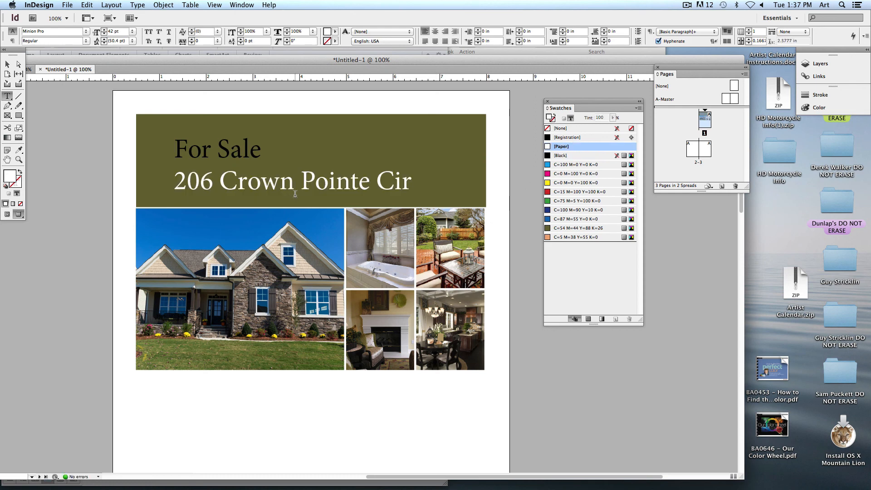
Step: Give the street address text a stroke in the light orange C=5 M=38 Y=55 K=0 swatch
{"action": "left_click_drag", "start_coordinate": [174, 181], "coordinate": [417, 182]}
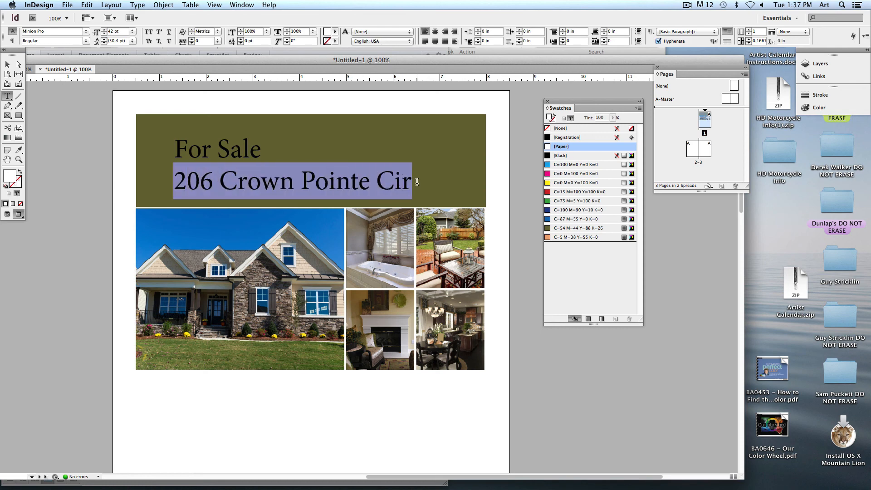
{"action": "left_click", "coordinate": [428, 183]}
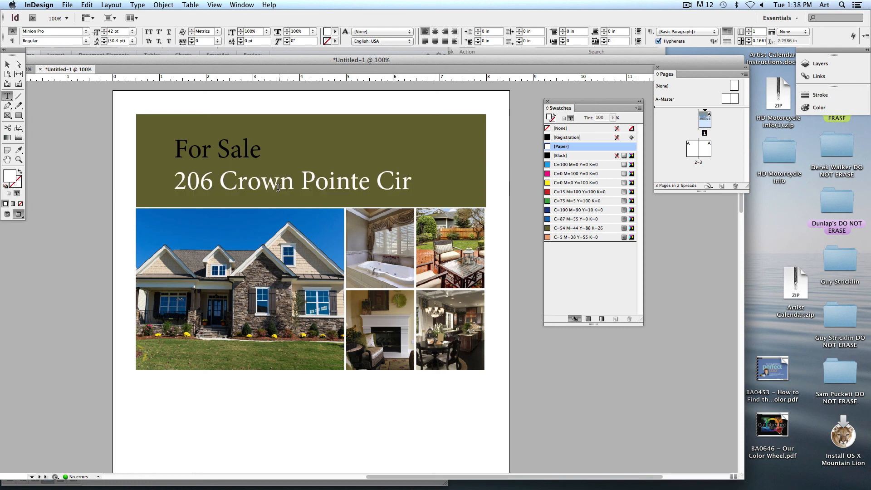
{"action": "left_click_drag", "start_coordinate": [176, 183], "coordinate": [465, 182]}
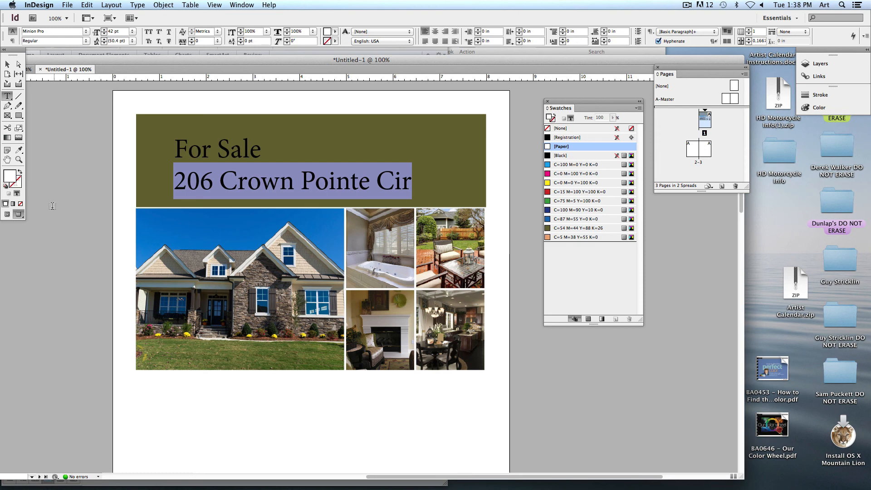
{"action": "left_click", "coordinate": [19, 186]}
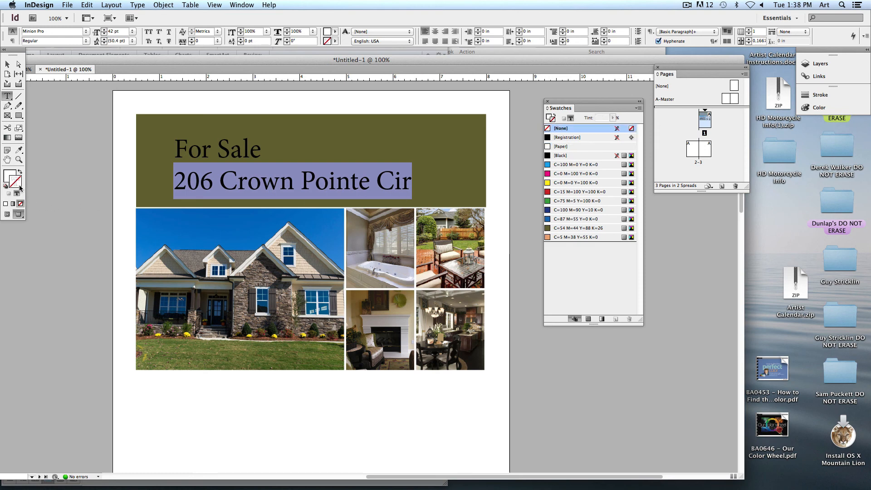
{"action": "left_click", "coordinate": [575, 236]}
{"action": "left_click", "coordinate": [281, 212]}
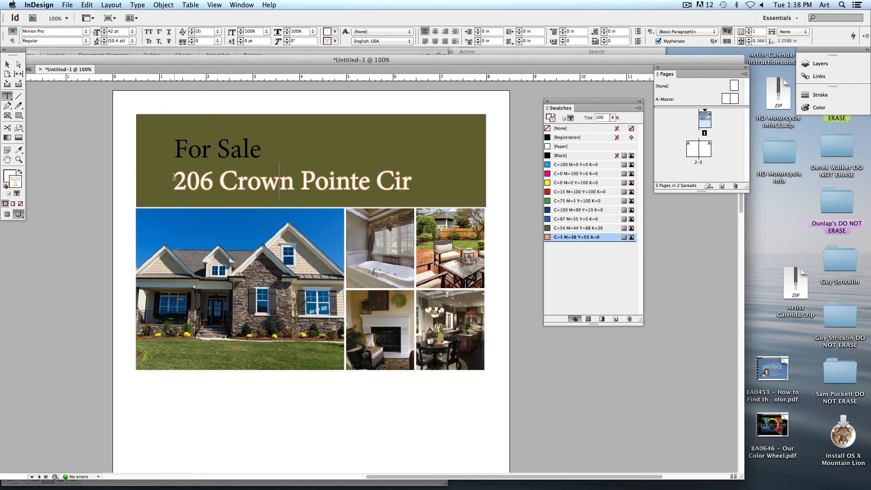
Step: Remove the orange stroke from the house number and first street-name word of the address line
{"action": "left_click_drag", "start_coordinate": [174, 179], "coordinate": [201, 181]}
{"action": "left_click", "coordinate": [234, 182]}
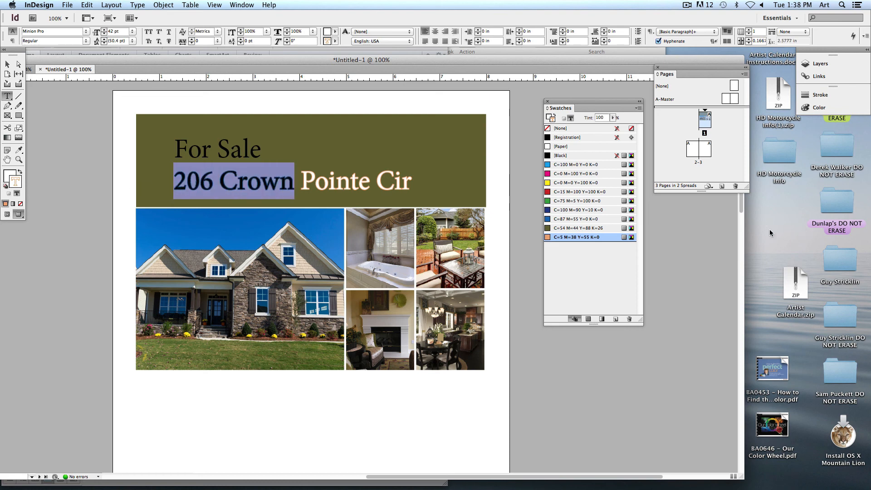
{"action": "left_click", "coordinate": [20, 203]}
{"action": "left_click", "coordinate": [420, 183]}
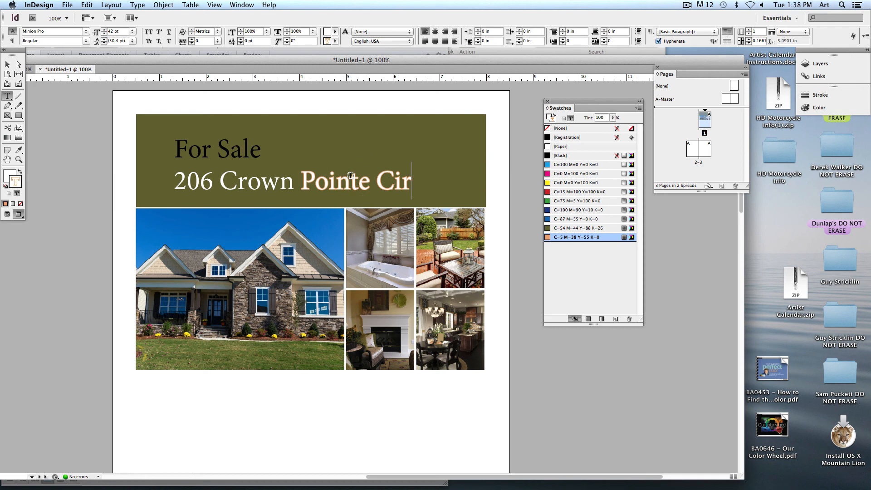
Step: Remove the stroke from the last two words of the street address line
{"action": "left_click_drag", "start_coordinate": [301, 184], "coordinate": [422, 183]}
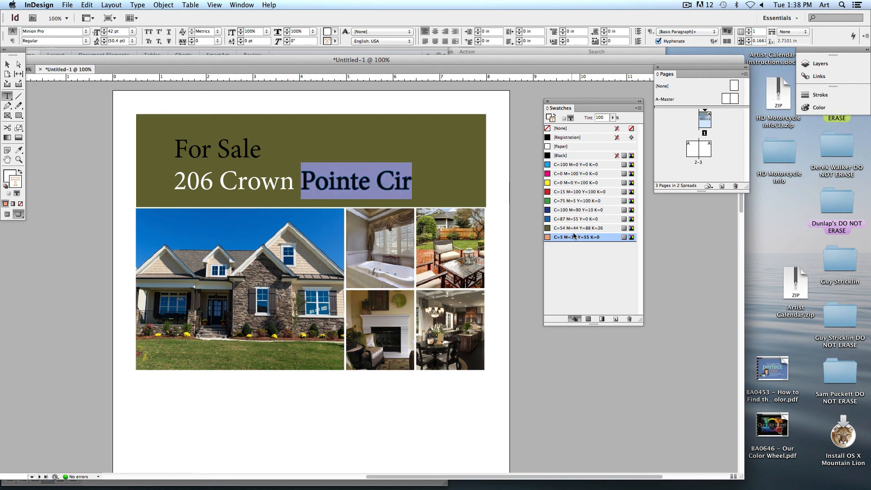
{"action": "left_click", "coordinate": [20, 203]}
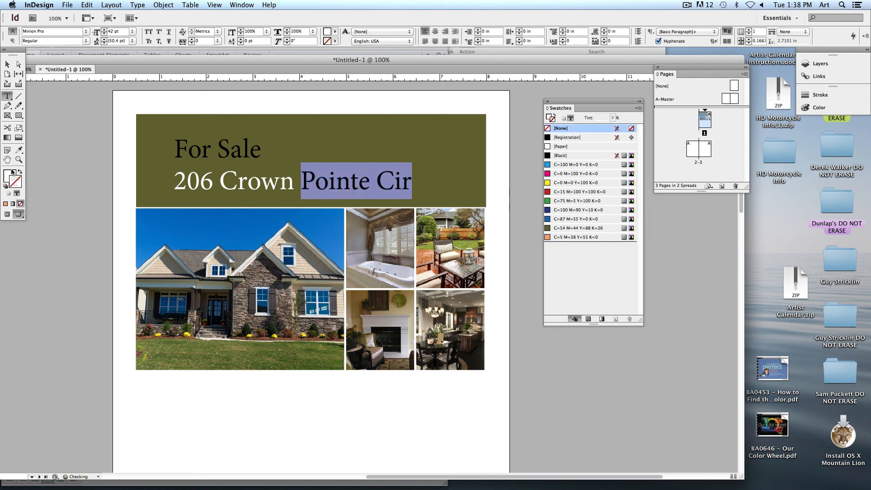
{"action": "left_click", "coordinate": [11, 176]}
{"action": "left_click", "coordinate": [279, 180]}
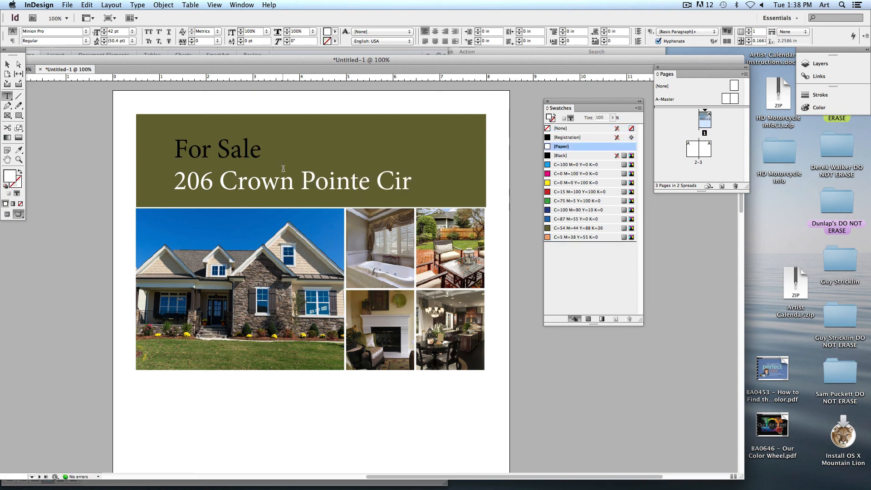
Step: Fill the last two words of the address line with the blue C=100 M=90 Y=10 K=0 swatch
{"action": "left_click_drag", "start_coordinate": [302, 180], "coordinate": [412, 182]}
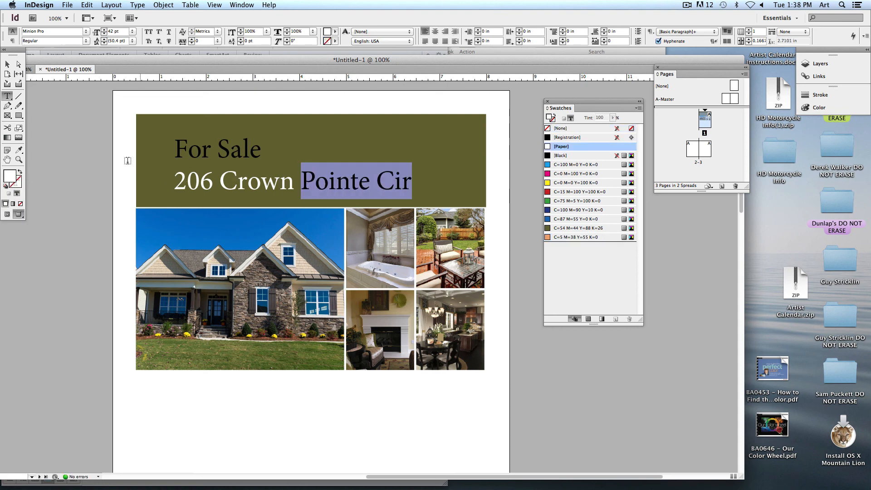
{"action": "left_click", "coordinate": [561, 210]}
{"action": "left_click", "coordinate": [273, 180]}
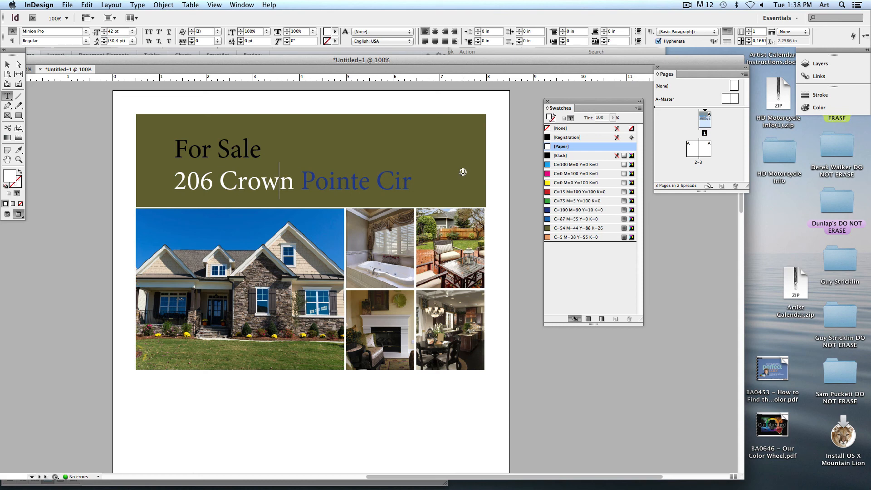
Step: Fill the whole street address line with the light orange C=5 M=38 Y=55 K=0 swatch
{"action": "left_click_drag", "start_coordinate": [175, 181], "coordinate": [411, 181]}
{"action": "left_click", "coordinate": [576, 237]}
{"action": "left_click", "coordinate": [335, 203]}
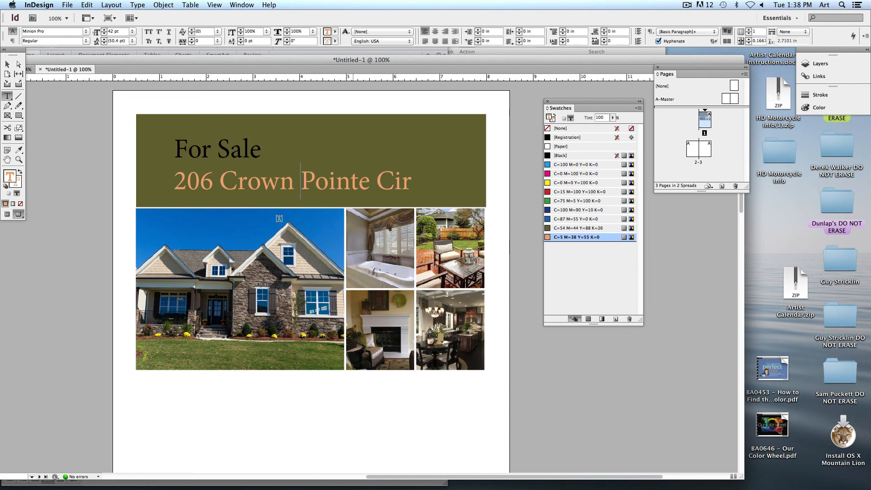
{"action": "left_click", "coordinate": [7, 64]}
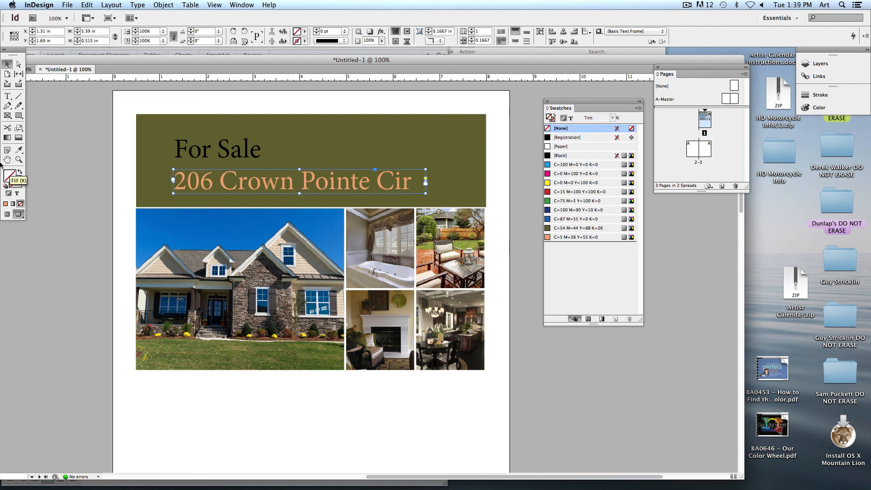
{"action": "left_click", "coordinate": [8, 96]}
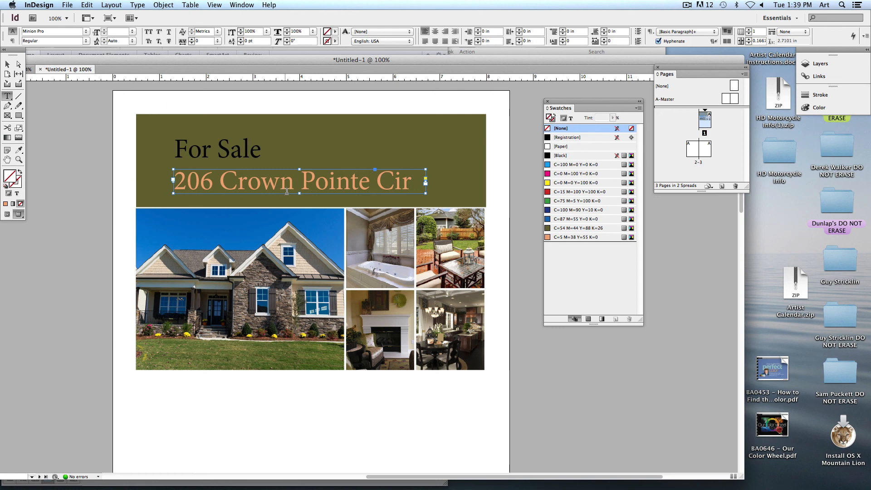
{"action": "left_click", "coordinate": [7, 65]}
{"action": "left_click", "coordinate": [74, 123]}
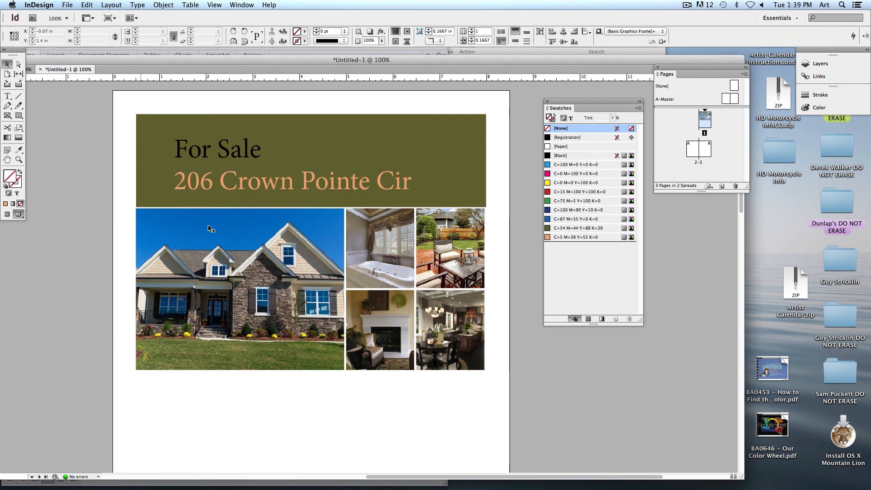
Step: Sample a light beige from the house photo with the Eyedropper and add it as the swatch R=233 G=217 B=201
{"action": "left_click", "coordinate": [20, 154]}
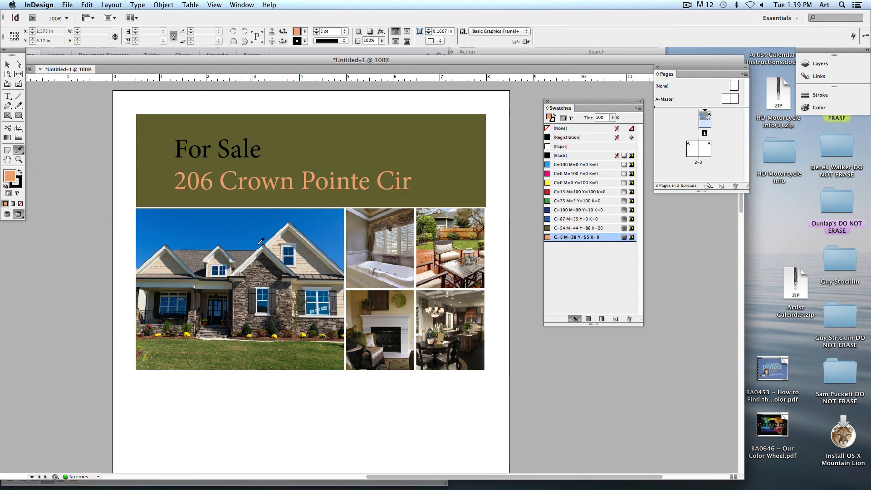
{"action": "left_click", "coordinate": [301, 261]}
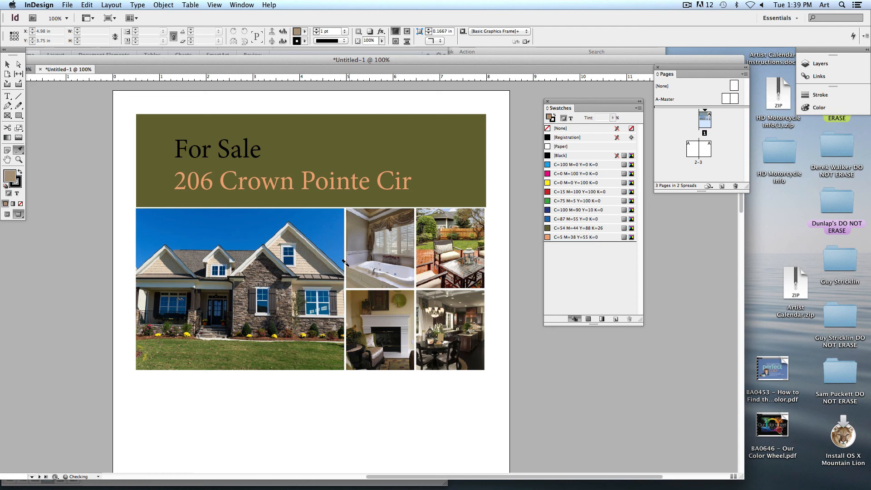
{"action": "left_click", "coordinate": [305, 260]}
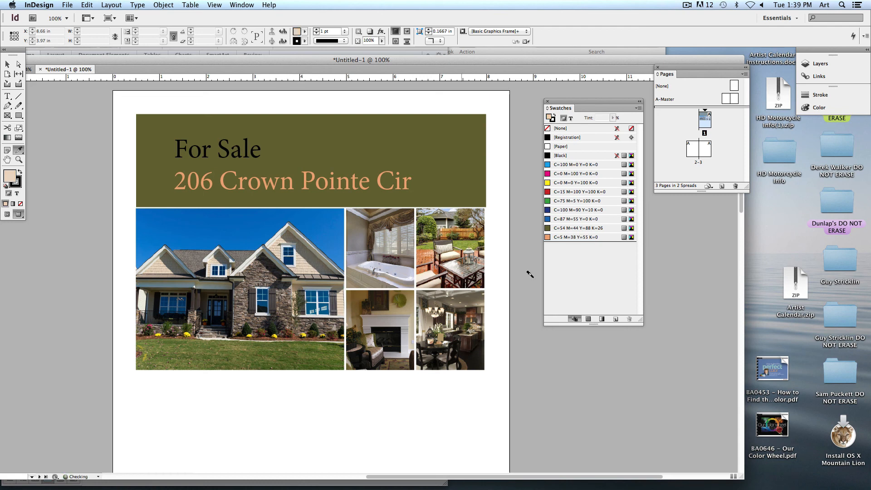
{"action": "left_click", "coordinate": [615, 319]}
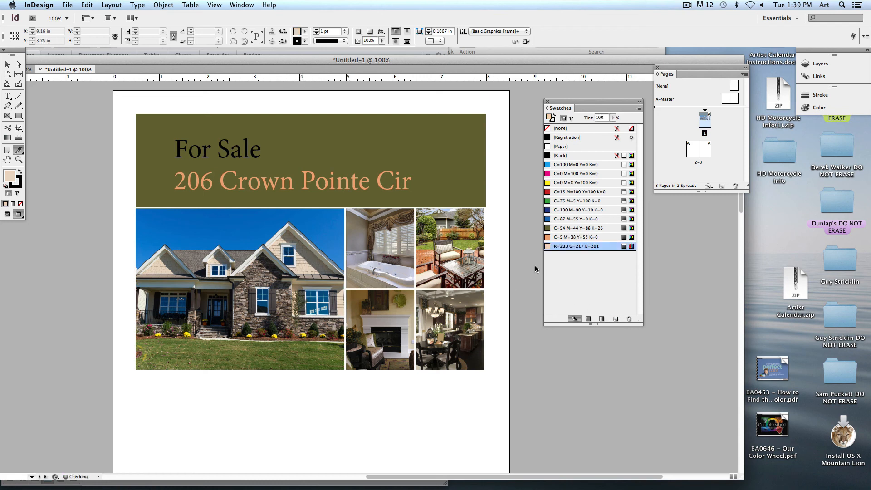
Step: Fill the whole street address line with the beige R=233 G=217 B=201 swatch
{"action": "key", "text": "t"}
{"action": "triple_click", "coordinate": [287, 193]}
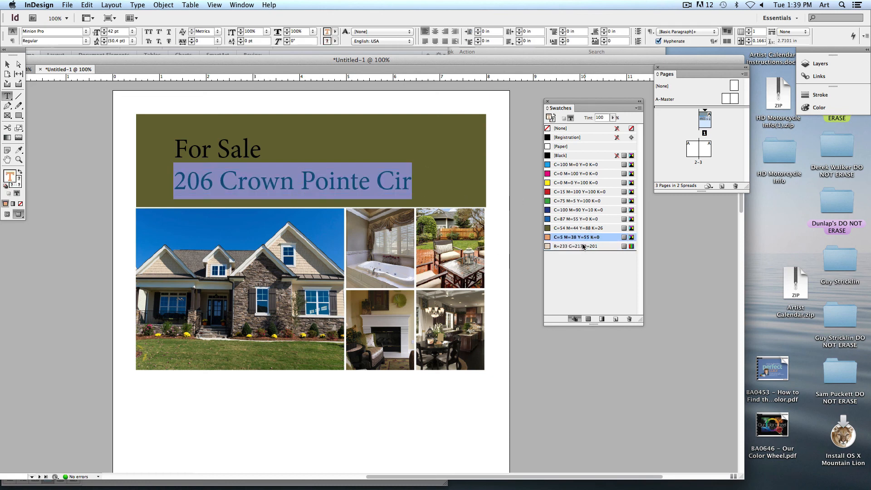
{"action": "left_click", "coordinate": [336, 196]}
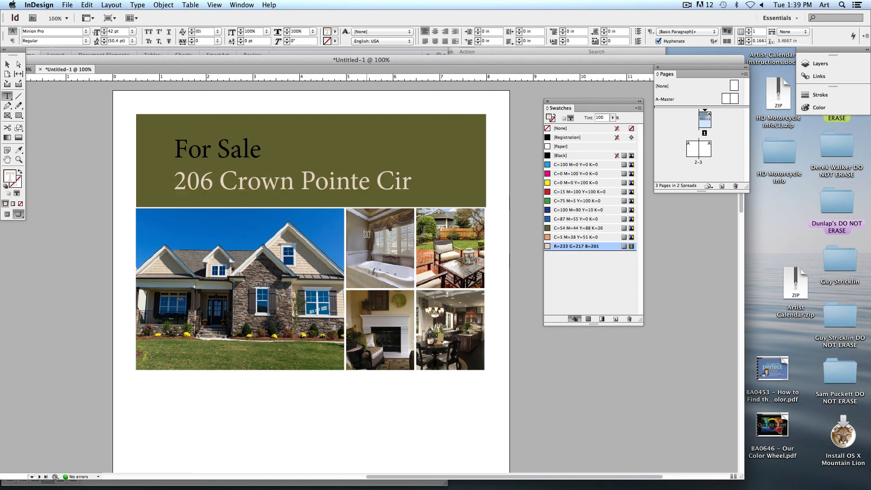
Step: Fill "For Sale" with the beige R=233 G=217 B=201 swatch and set it in all caps
{"action": "triple_click", "coordinate": [189, 150]}
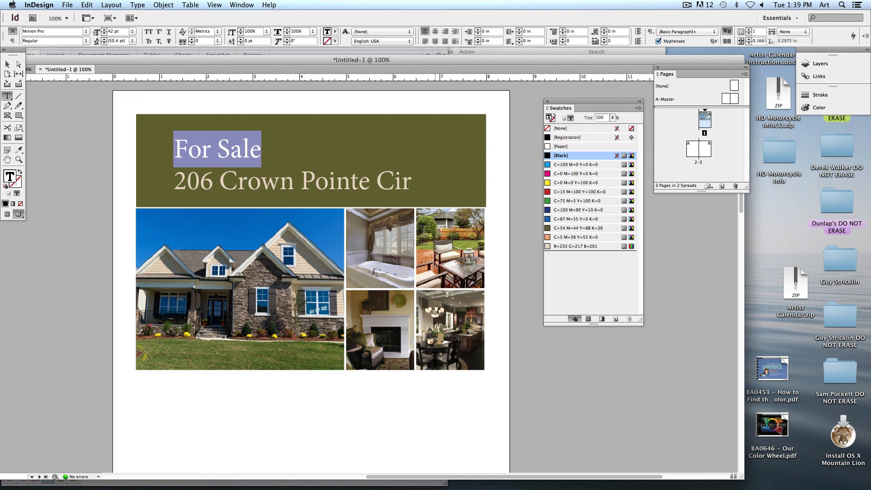
{"action": "left_click", "coordinate": [575, 248]}
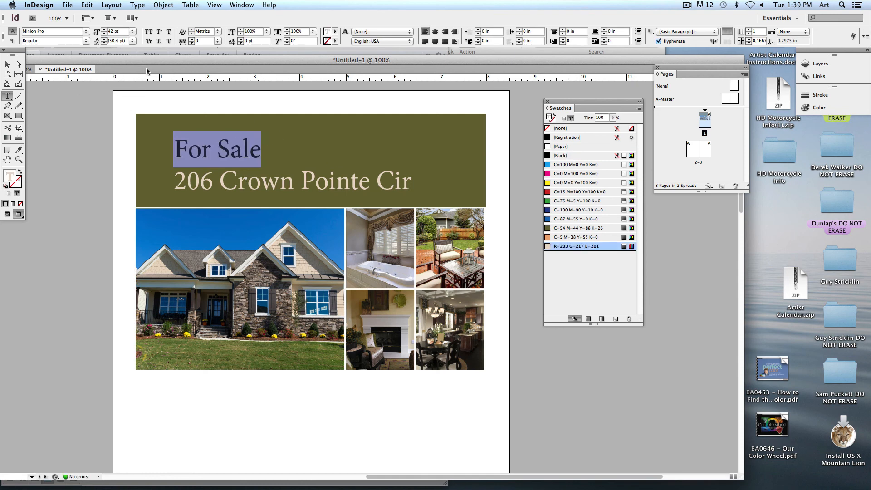
{"action": "left_click", "coordinate": [148, 33]}
{"action": "left_click", "coordinate": [7, 64]}
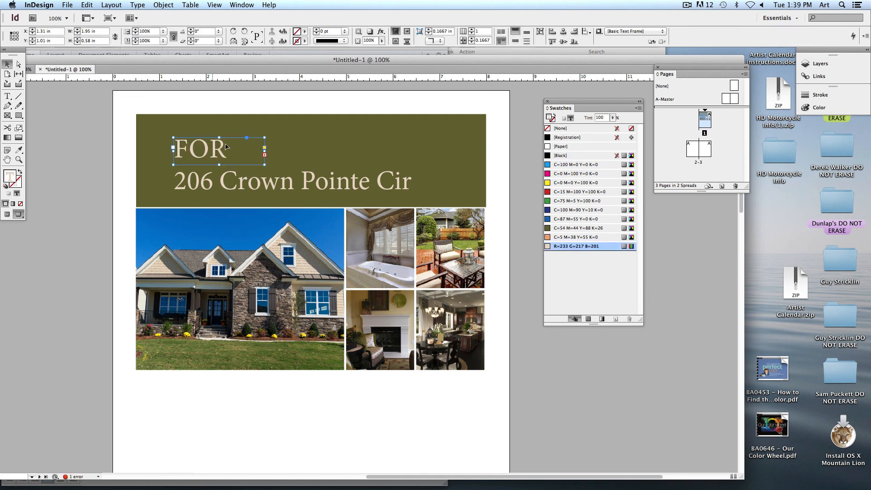
Step: Widen the "FOR SALE" frame to about 3.05 in so both words fit, and scale the headline up well beyond the address's size
{"action": "left_click_drag", "start_coordinate": [264, 165], "coordinate": [316, 182]}
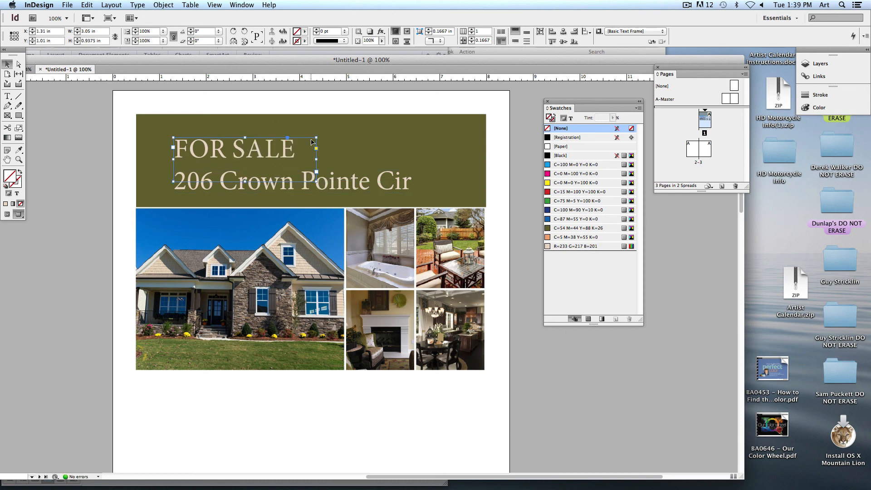
{"action": "mouse_move", "coordinate": [317, 137]}
{"action": "left_mouse_down"}
{"action": "mouse_move", "coordinate": [399, 112]}
{"action": "mouse_move", "coordinate": [325, 149]}
{"action": "left_mouse_up"}
{"action": "left_click", "coordinate": [83, 202]}
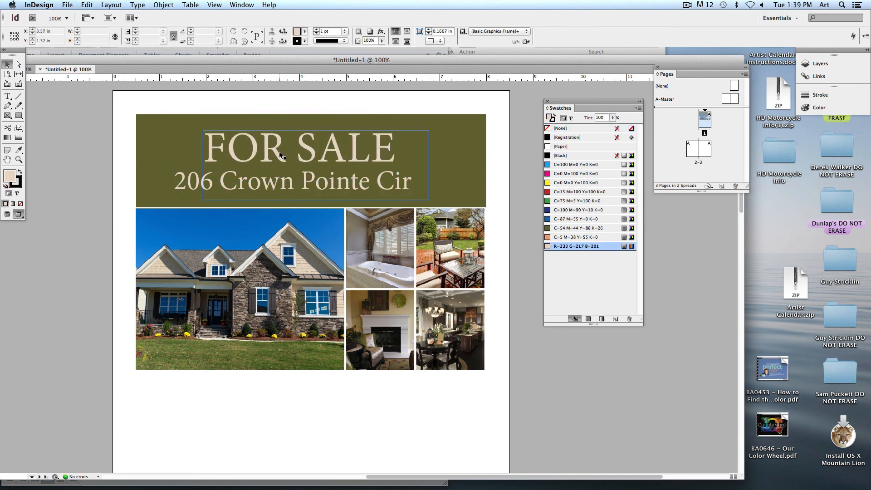
Step: Move the headline and address together to the header's centre, and centre "FOR SALE" above the address line
{"action": "left_click", "coordinate": [279, 180]}
{"action": "left_click", "coordinate": [294, 151], "text": "shift"}
{"action": "left_click_drag", "start_coordinate": [294, 151], "coordinate": [311, 150]}
{"action": "left_click", "coordinate": [583, 399]}
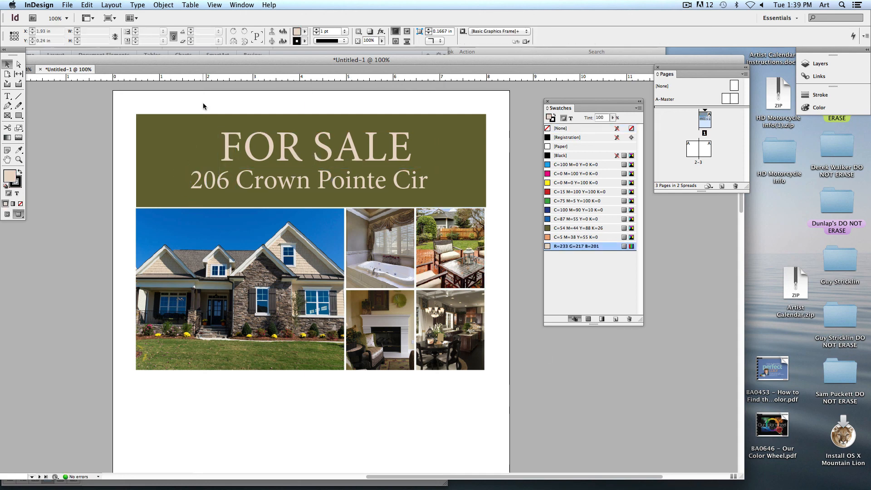
{"action": "left_click_drag", "start_coordinate": [258, 140], "coordinate": [243, 138]}
{"action": "left_click", "coordinate": [103, 243]}
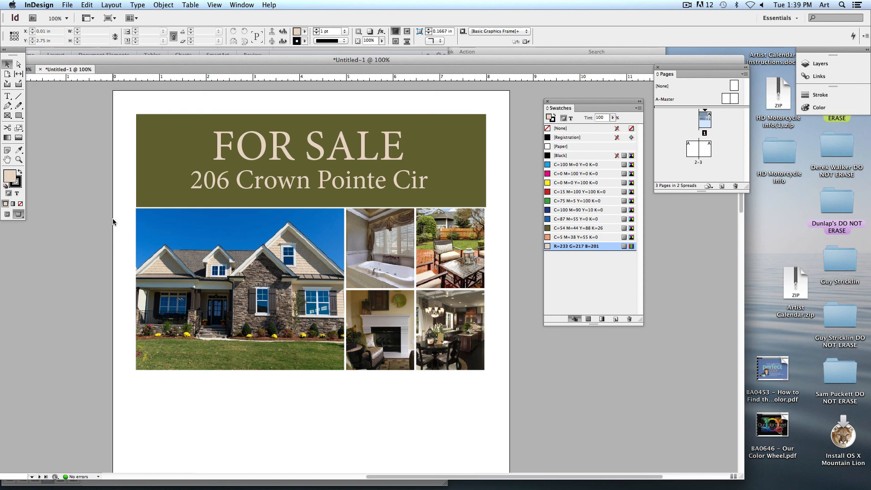
Step: Switch to the Page 1 text document in Word and review the price, description, feature list, picture note and realtor contact lines
{"action": "left_click_drag", "start_coordinate": [217, 315], "coordinate": [274, 170]}
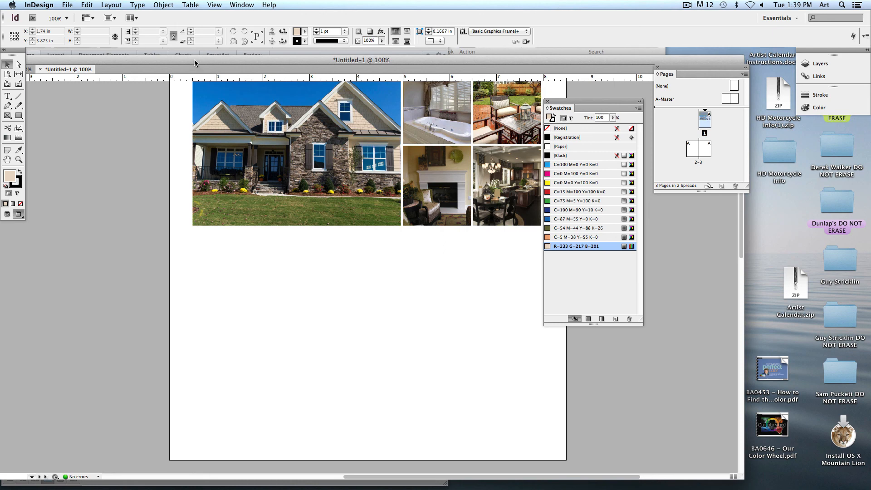
{"action": "left_click_drag", "start_coordinate": [194, 61], "coordinate": [202, 306]}
{"action": "left_click", "coordinate": [211, 237]}
{"action": "scroll", "coordinate": [160, 261], "scroll_direction": "down", "scroll_amount": 2}
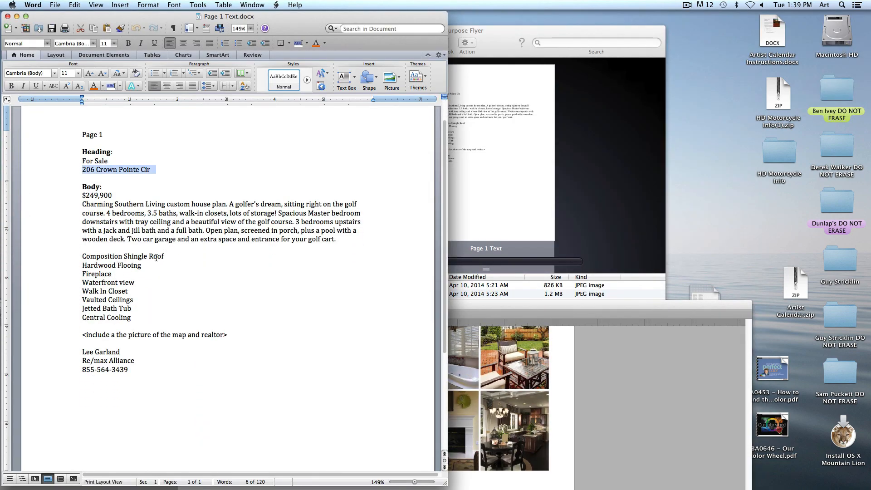
{"action": "triple_click", "coordinate": [83, 196]}
{"action": "left_click_drag", "start_coordinate": [82, 205], "coordinate": [352, 228]}
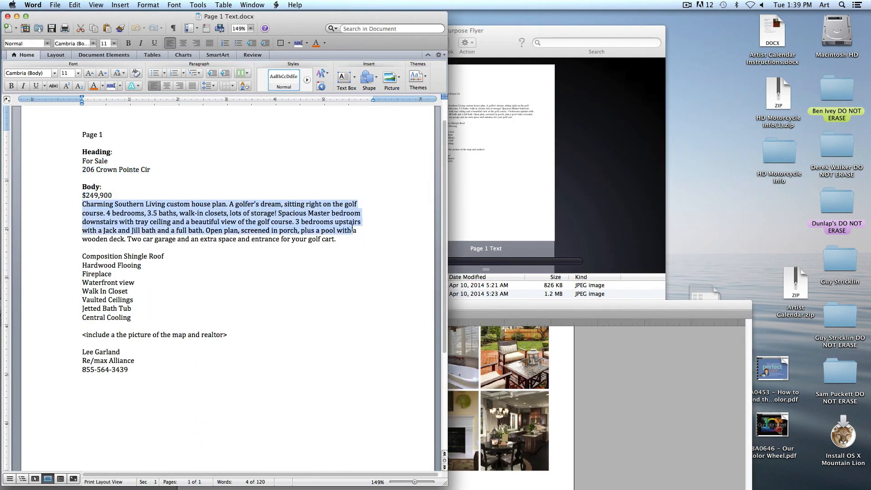
{"action": "left_click_drag", "start_coordinate": [83, 253], "coordinate": [140, 318]}
{"action": "left_click_drag", "start_coordinate": [90, 335], "coordinate": [223, 335]}
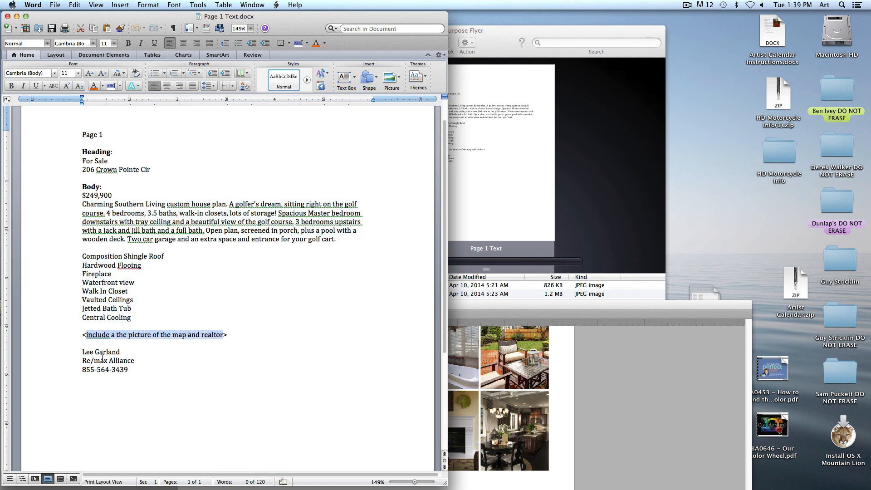
{"action": "left_click_drag", "start_coordinate": [83, 360], "coordinate": [111, 375]}
{"action": "left_click", "coordinate": [150, 383]}
Step: Place the flyer's blank lower area beside the Word document and review the map and realtor picture note and the contact lines
{"action": "left_click", "coordinate": [611, 376]}
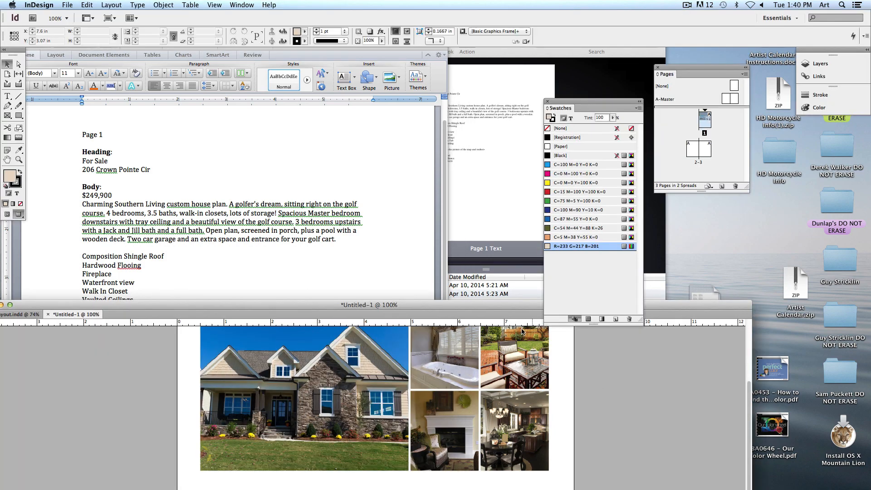
{"action": "left_click_drag", "start_coordinate": [444, 311], "coordinate": [477, 57]}
{"action": "left_click_drag", "start_coordinate": [86, 51], "coordinate": [334, 60]}
{"action": "left_click", "coordinate": [156, 270]}
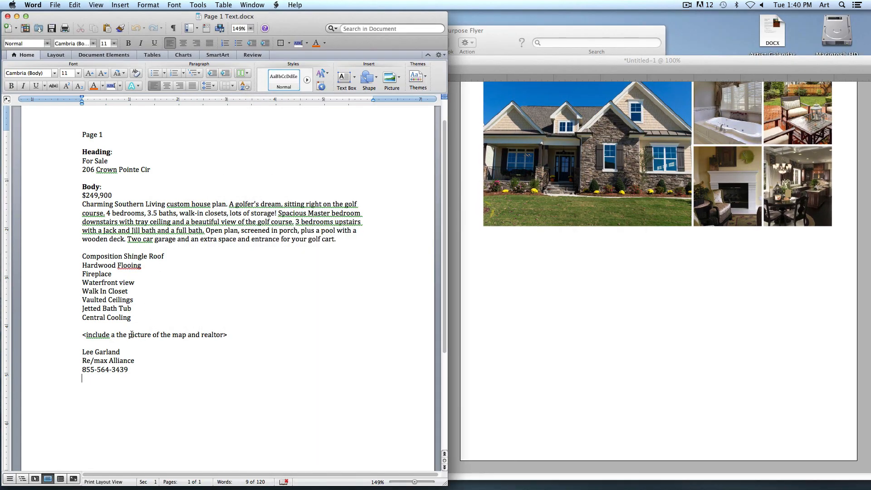
{"action": "left_click_drag", "start_coordinate": [128, 334], "coordinate": [223, 335]}
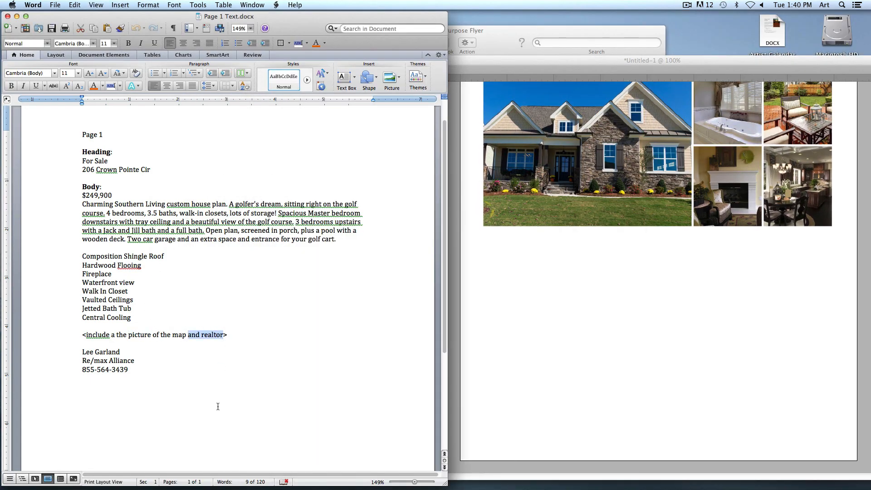
{"action": "left_click", "coordinate": [105, 374]}
{"action": "left_click_drag", "start_coordinate": [83, 352], "coordinate": [137, 373]}
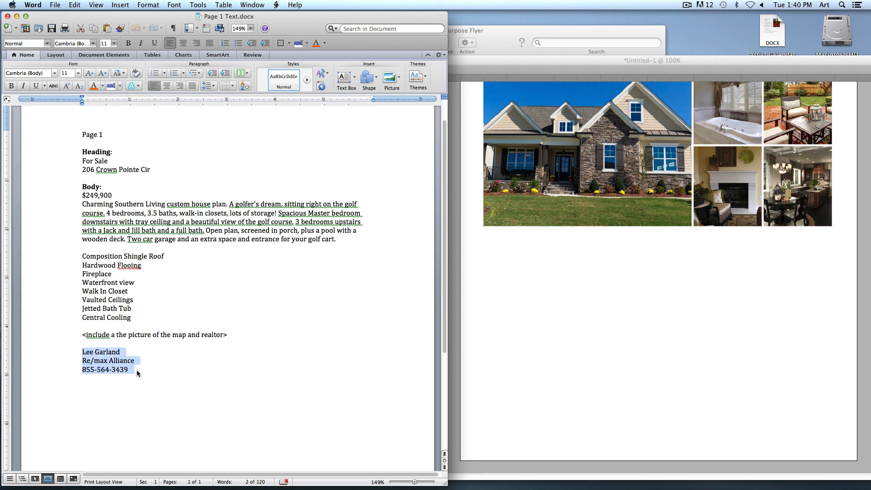
Step: Switch to the finished Layout.indd in InDesign and bring its whole first page into view with nothing selected
{"action": "left_click", "coordinate": [593, 346]}
{"action": "left_click", "coordinate": [314, 72]}
{"action": "double_click", "coordinate": [366, 57]}
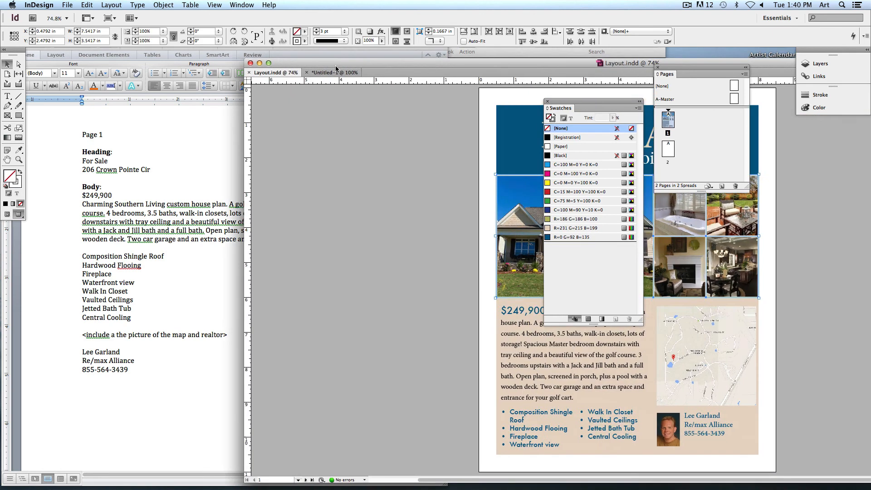
{"action": "left_click", "coordinate": [19, 64]}
{"action": "left_click", "coordinate": [219, 239]}
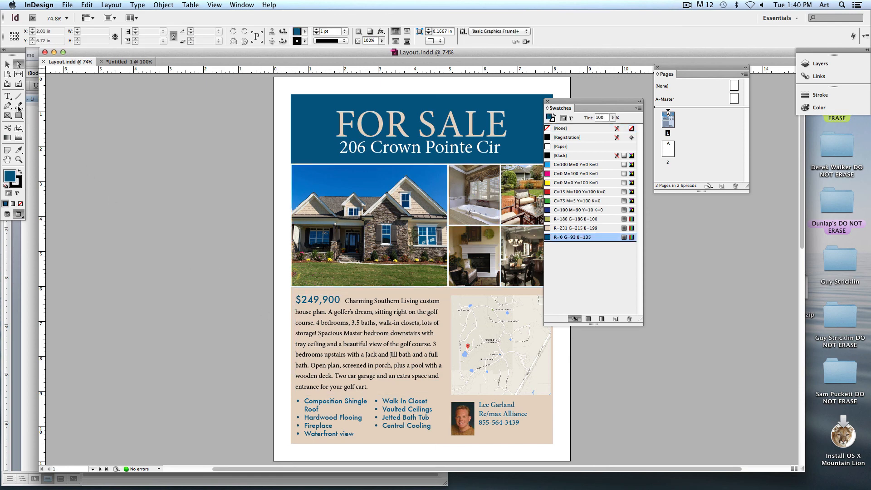
Step: Move the realtor's portrait in Layout.indd to the lower left of the beige panel, over the start of the feature list
{"action": "left_click", "coordinate": [7, 64]}
{"action": "left_click", "coordinate": [472, 429]}
{"action": "left_click_drag", "start_coordinate": [471, 428], "coordinate": [341, 420]}
{"action": "left_click", "coordinate": [195, 420]}
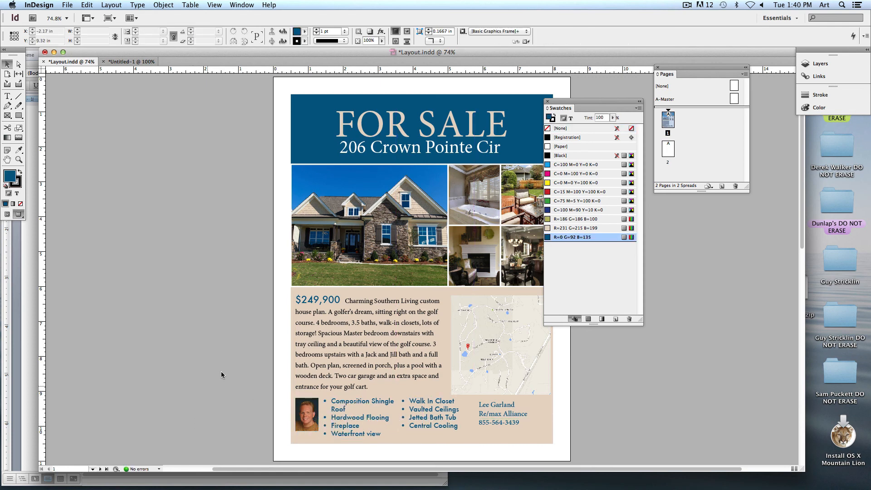
Step: Move the two-column feature list frame from the beige panel up onto the header, over the left part of "FOR SALE"
{"action": "scroll", "coordinate": [221, 371], "scroll_direction": "right", "scroll_amount": 3}
{"action": "scroll", "coordinate": [221, 371], "scroll_direction": "down", "scroll_amount": 1}
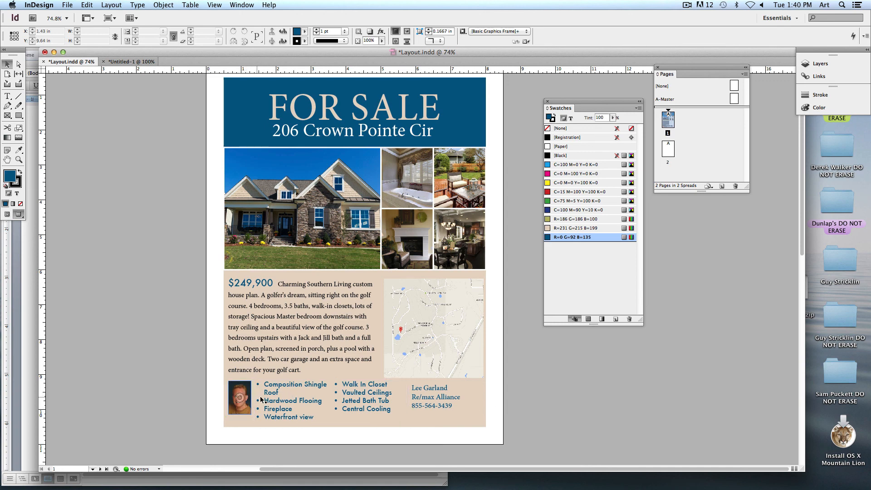
{"action": "left_click_drag", "start_coordinate": [272, 400], "coordinate": [248, 100]}
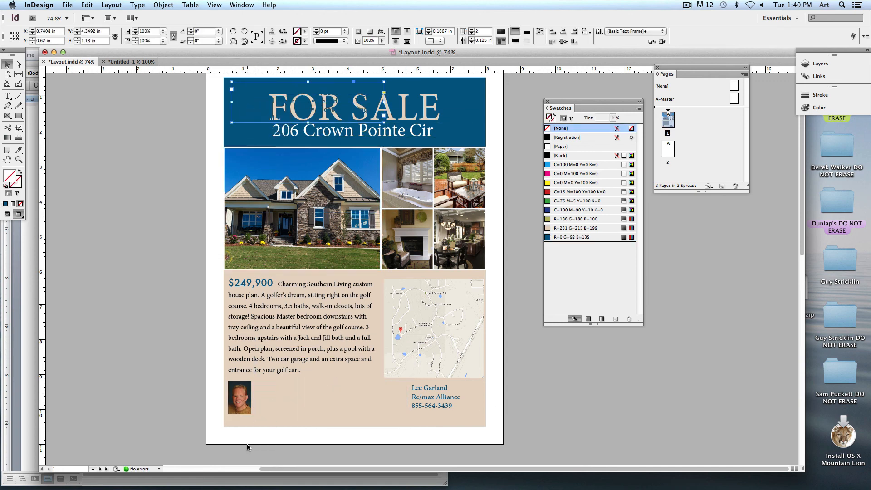
Step: Move the realtor's portrait toward the contact lines in Layout.indd and color the feature list on the header with the Paper swatch
{"action": "left_click_drag", "start_coordinate": [245, 414], "coordinate": [367, 418]}
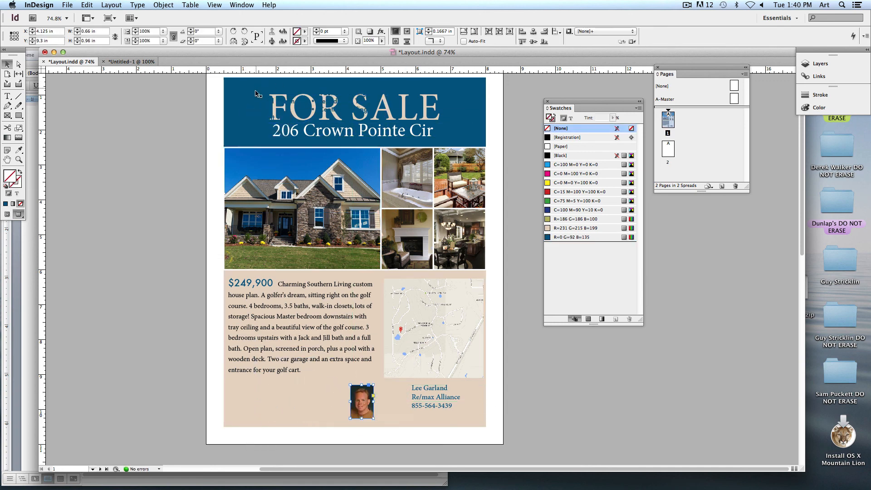
{"action": "left_click", "coordinate": [15, 193]}
{"action": "left_click", "coordinate": [567, 146]}
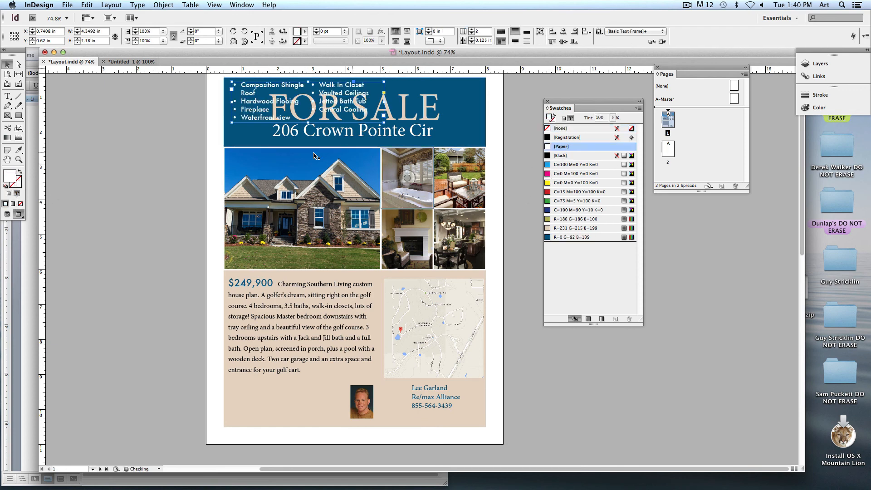
Step: Move the "FOR SALE" heading and its address line from the header down to the foot of the beige panel
{"action": "left_click", "coordinate": [401, 132]}
{"action": "left_click_drag", "start_coordinate": [401, 132], "coordinate": [404, 403]}
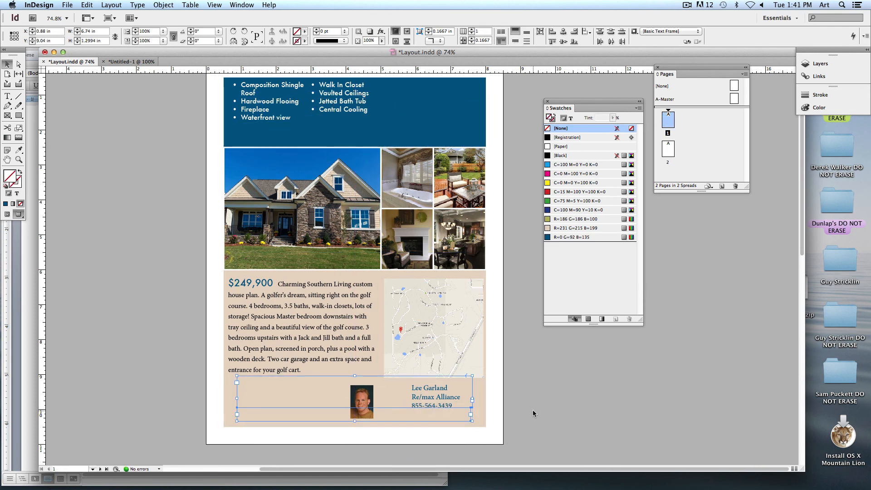
{"action": "left_click", "coordinate": [533, 410]}
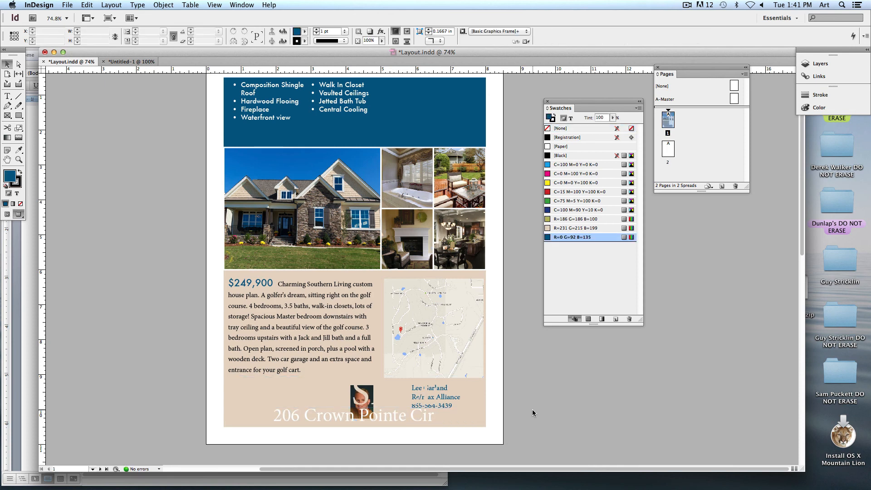
Step: Undo all the trial moves and recoloring in Layout.indd to restore the original arrangement
{"action": "key", "text": "super+z"}
{"action": "key", "text": "super+z"}
{"action": "key", "text": "super+z"}
{"action": "key", "text": "super+z"}
{"action": "key", "text": "super+z"}
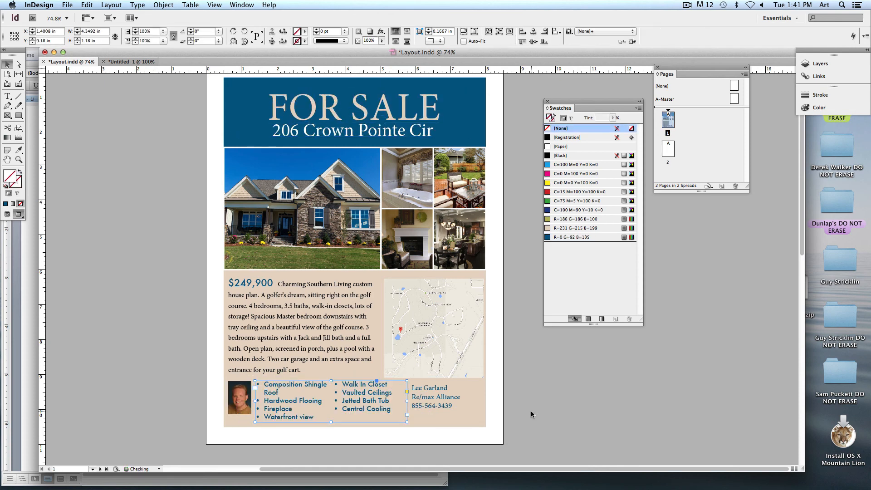
{"action": "key", "text": "super+z"}
{"action": "key", "text": "super+z"}
{"action": "key", "text": "super+z"}
{"action": "key", "text": "super+z"}
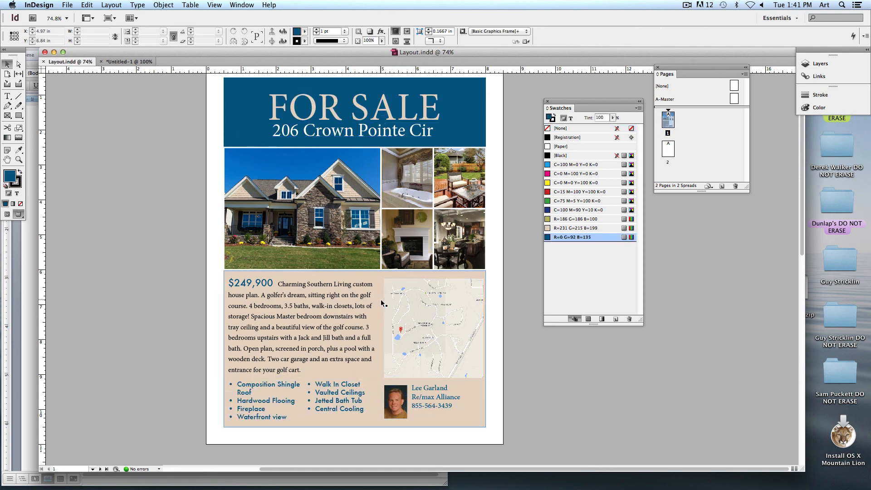
Step: Switch to the Untitled-1 flyer and draw a 7.5 by 4.5 in rectangle between the margins, directly below the photo grid
{"action": "left_click", "coordinate": [132, 62]}
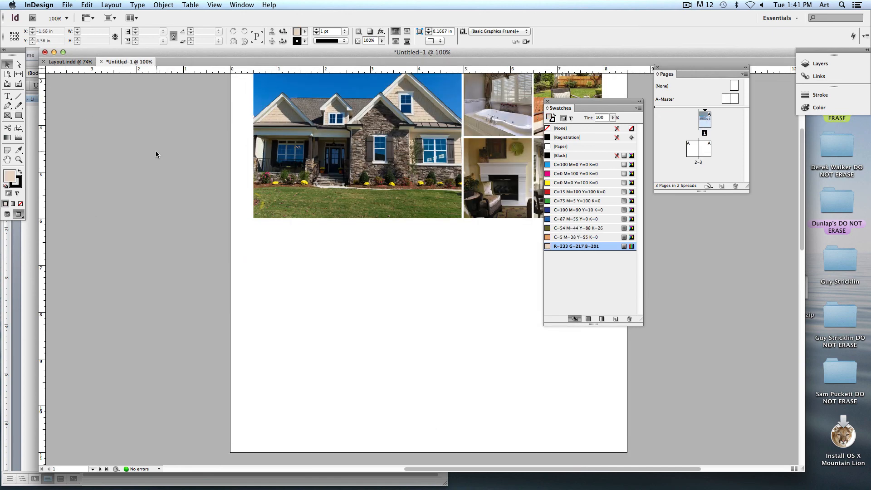
{"action": "scroll", "coordinate": [171, 249], "scroll_direction": "right", "scroll_amount": 2}
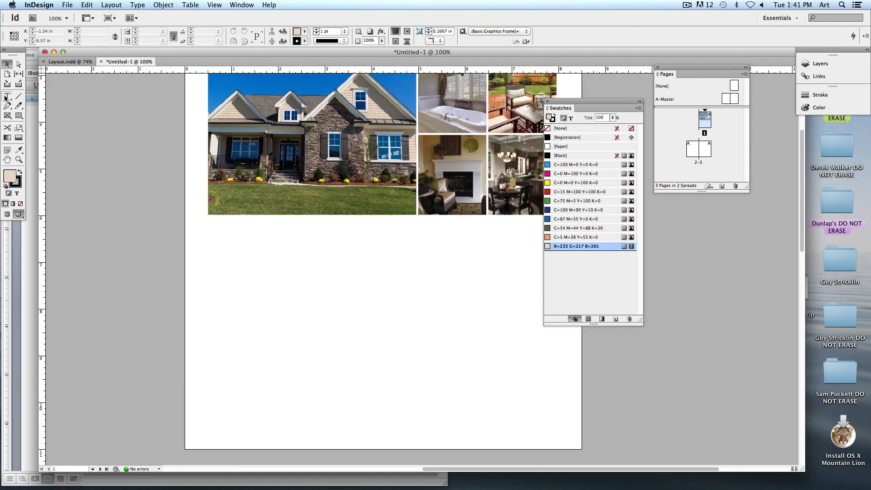
{"action": "left_click", "coordinate": [18, 115]}
{"action": "left_click_drag", "start_coordinate": [145, 205], "coordinate": [469, 391]}
{"action": "key", "text": "w"}
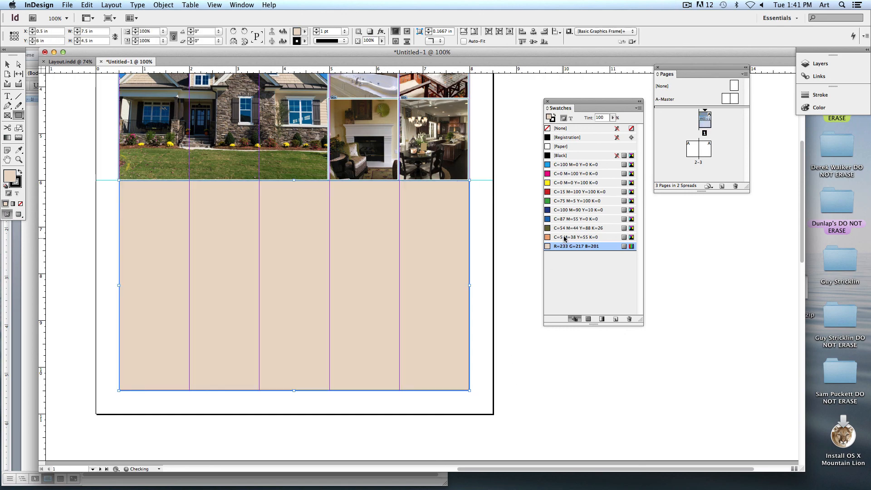
Step: Fill the new lower rectangle with the olive swatch C=54 M=44 Y=88 K=26 and preview the page without guides
{"action": "left_click", "coordinate": [576, 228]}
{"action": "scroll", "coordinate": [401, 273], "scroll_direction": "up", "scroll_amount": 5}
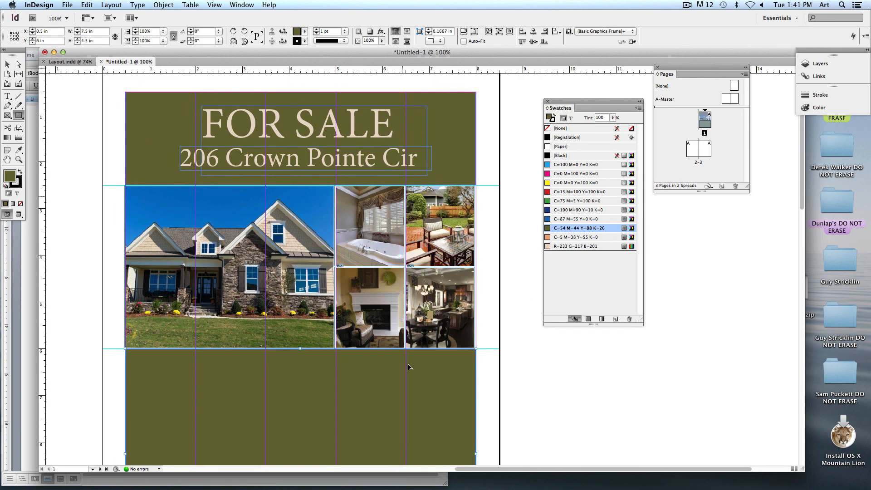
{"action": "key", "text": "super+minus"}
{"action": "left_click_drag", "start_coordinate": [321, 285], "coordinate": [251, 388]}
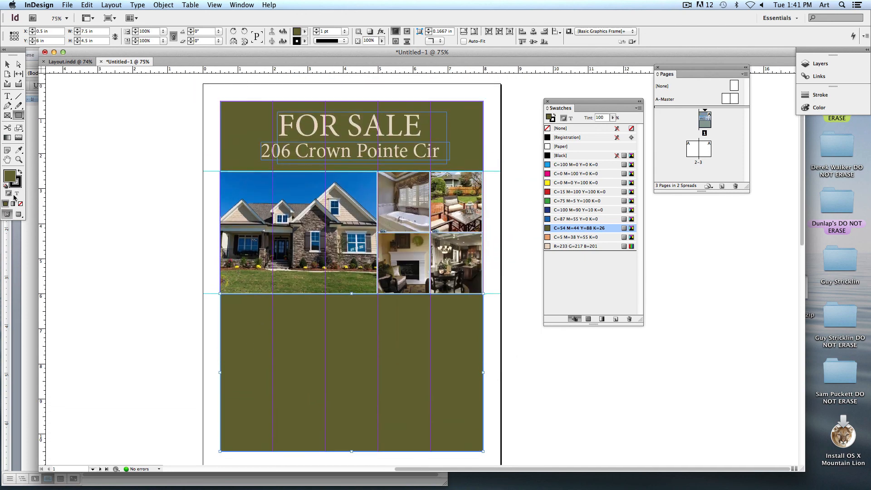
{"action": "left_click", "coordinate": [19, 214]}
{"action": "left_click", "coordinate": [8, 65]}
{"action": "left_click", "coordinate": [97, 107]}
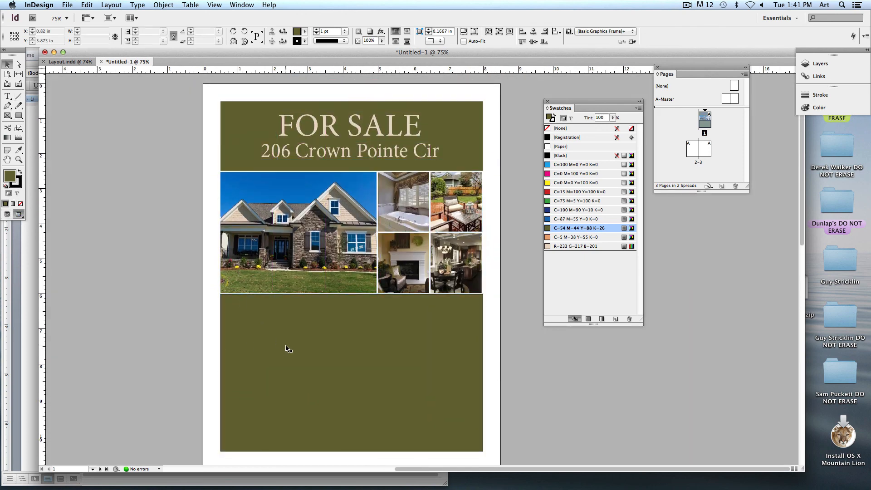
{"action": "left_click", "coordinate": [169, 303]}
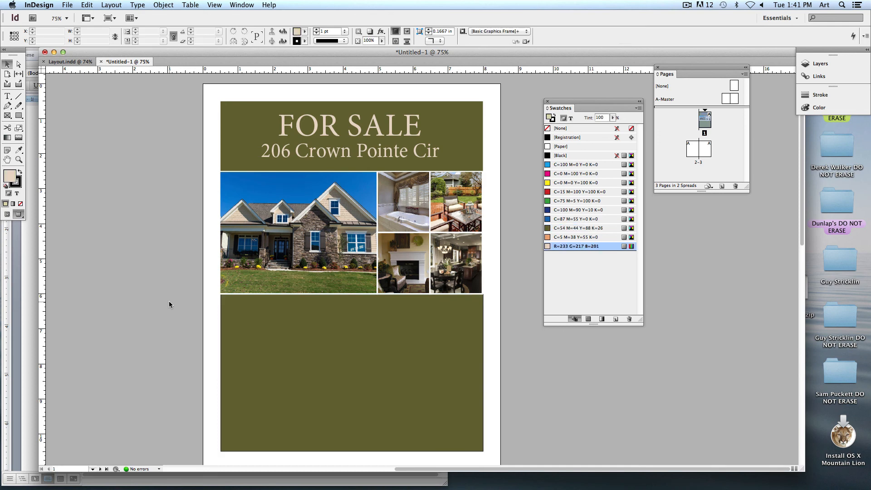
Step: Try the blue C=87 M=55 Y=0 K=0, orange C=5 M=38 Y=55 K=0 and beige R=233 G=217 B=201 fills on the lower rectangle
{"action": "left_click", "coordinate": [327, 323]}
{"action": "left_click", "coordinate": [558, 219]}
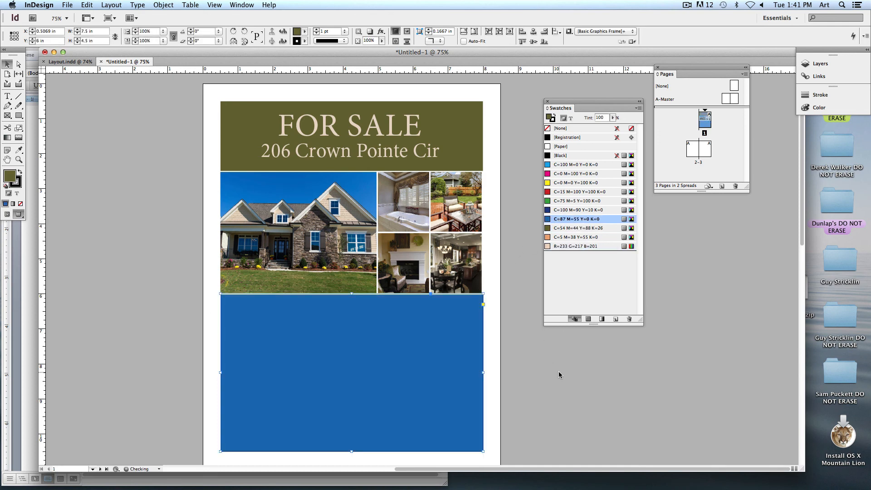
{"action": "left_click", "coordinate": [559, 375]}
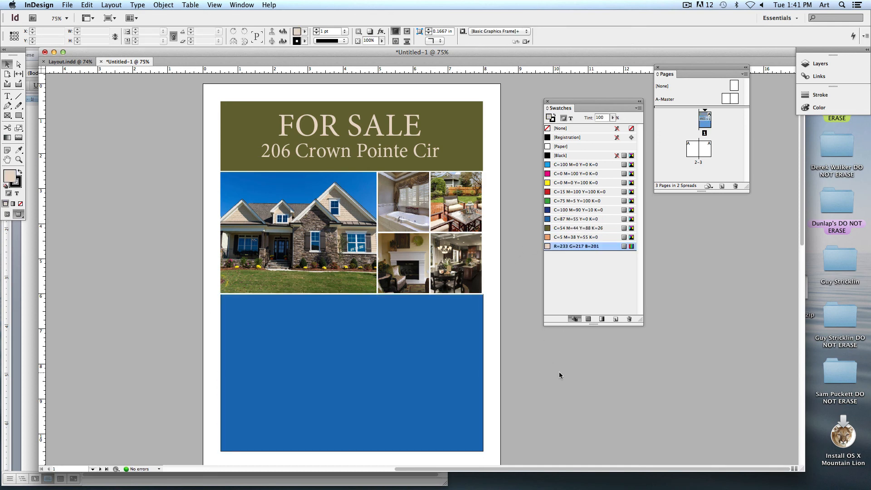
{"action": "left_click", "coordinate": [474, 375]}
{"action": "left_click", "coordinate": [564, 237]}
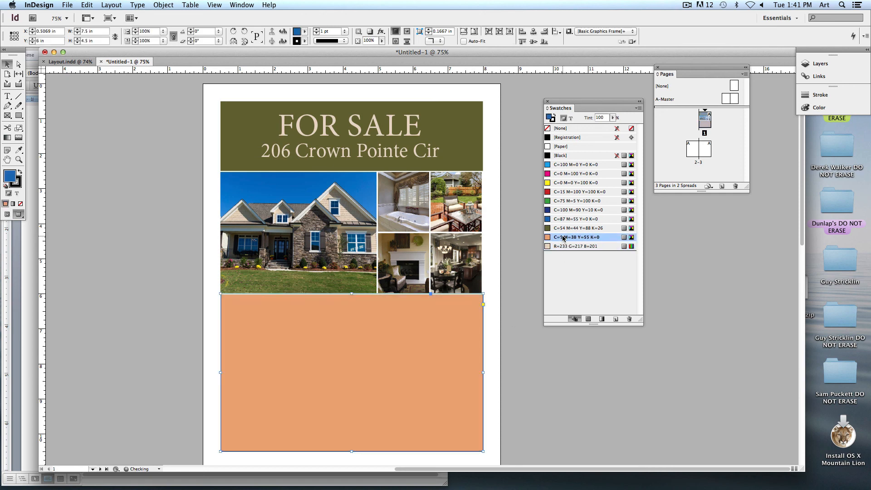
{"action": "left_click", "coordinate": [571, 246]}
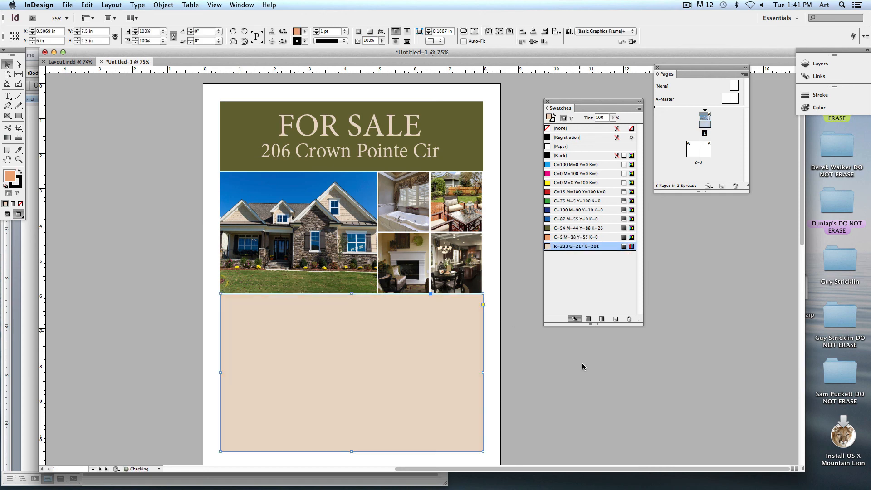
{"action": "left_click", "coordinate": [584, 373]}
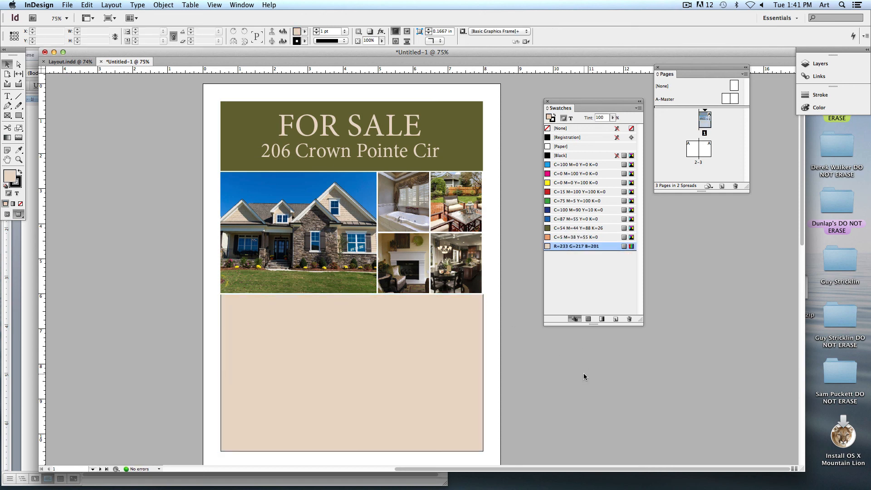
Step: Remove the black stroke from the rectangle below the photo grid
{"action": "left_click", "coordinate": [434, 374]}
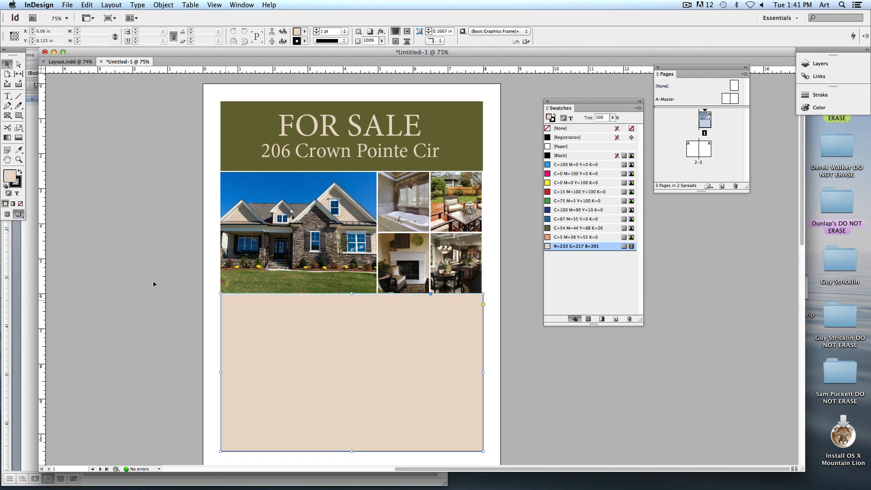
{"action": "left_click", "coordinate": [18, 184]}
{"action": "left_click", "coordinate": [80, 207]}
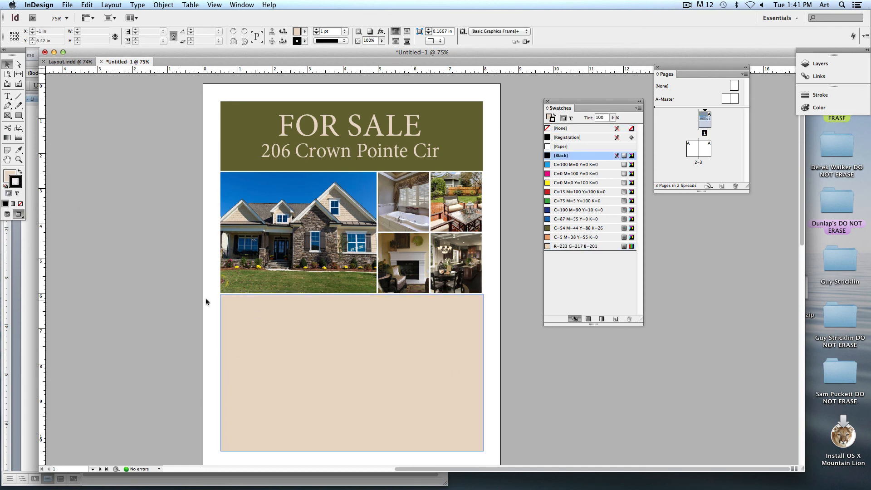
Step: Fill the lower rectangle with the blue swatch C=87 M=55 Y=0 K=0
{"action": "left_click", "coordinate": [407, 337]}
{"action": "left_click", "coordinate": [560, 218]}
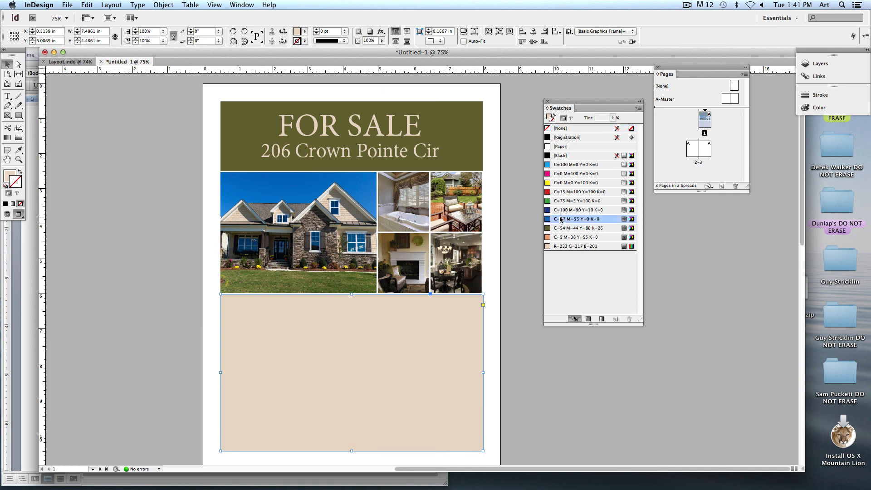
{"action": "key", "text": "super+z"}
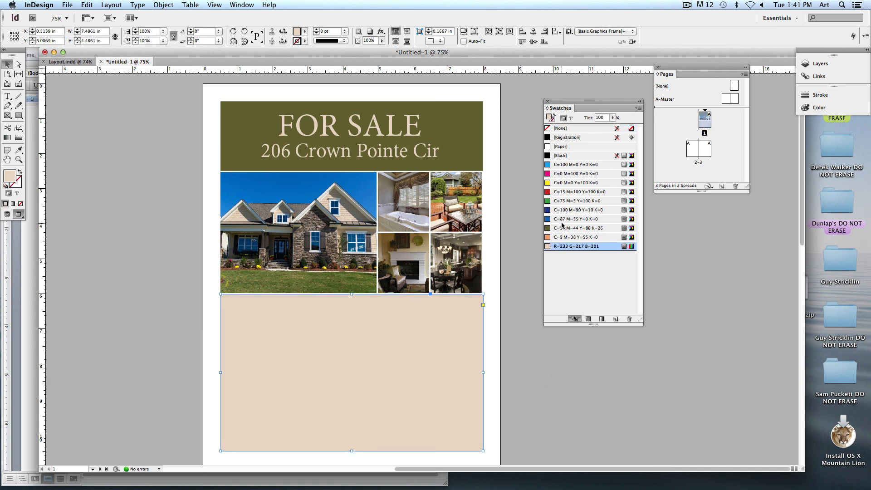
{"action": "left_click", "coordinate": [562, 219]}
{"action": "left_click", "coordinate": [571, 350]}
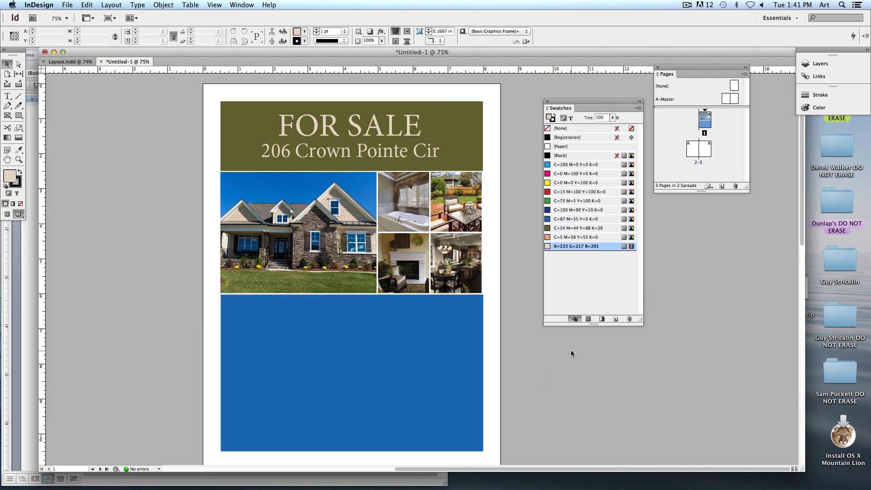
Step: Return the flyer to normal view with guides shown and enlarge the blue panel to 125%
{"action": "left_click_drag", "start_coordinate": [86, 52], "coordinate": [90, 51]}
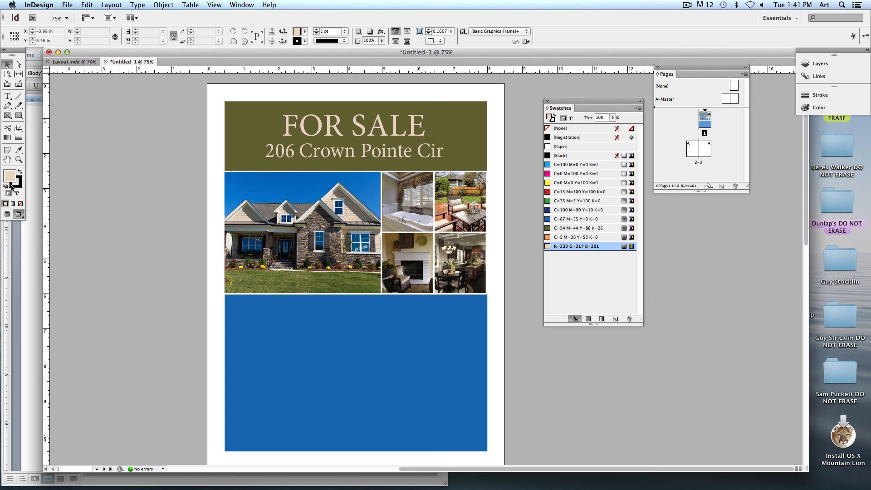
{"action": "left_click", "coordinate": [7, 215]}
{"action": "scroll", "coordinate": [124, 241], "scroll_direction": "down", "scroll_amount": 3}
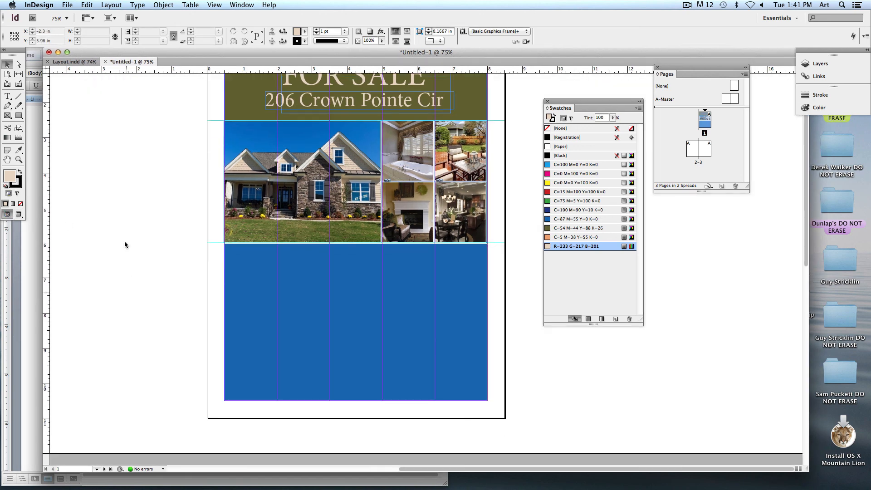
{"action": "key", "text": "super+equal"}
{"action": "key", "text": "super+equal"}
{"action": "scroll", "coordinate": [154, 245], "scroll_direction": "down", "scroll_amount": 5}
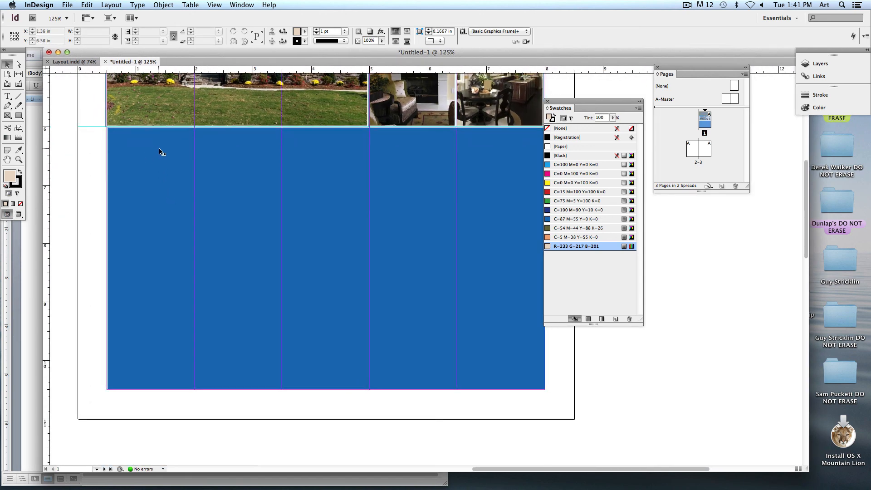
Step: Switch to the Word document and copy the $249,900 price line with the description paragraph below it
{"action": "key", "text": "super+Tab"}
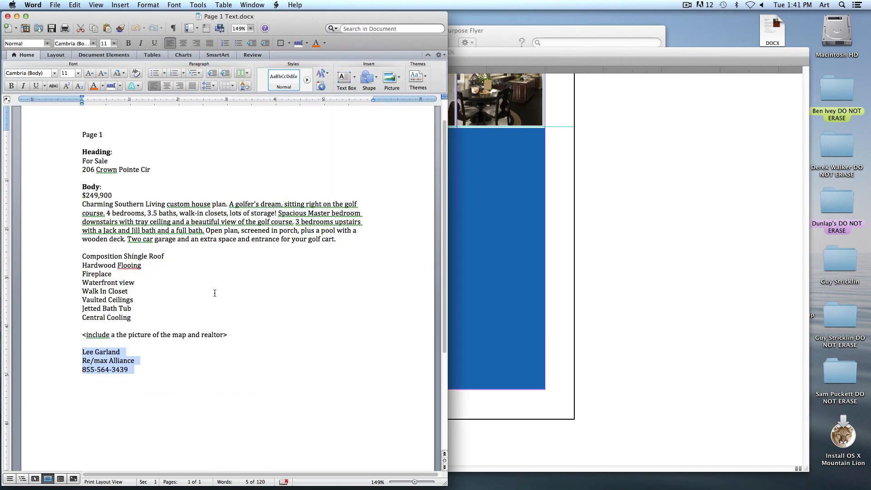
{"action": "left_click_drag", "start_coordinate": [82, 196], "coordinate": [358, 256]}
{"action": "key", "text": "super+c"}
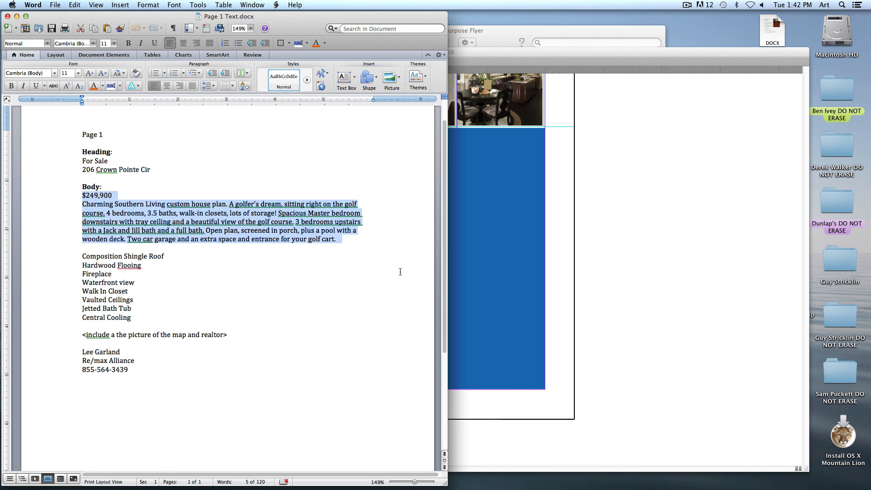
Step: Return to InDesign and draw a text frame about 4.49 by 2.6 in on the blue panel, from its left edge to the 5 in guide
{"action": "left_click", "coordinate": [554, 245]}
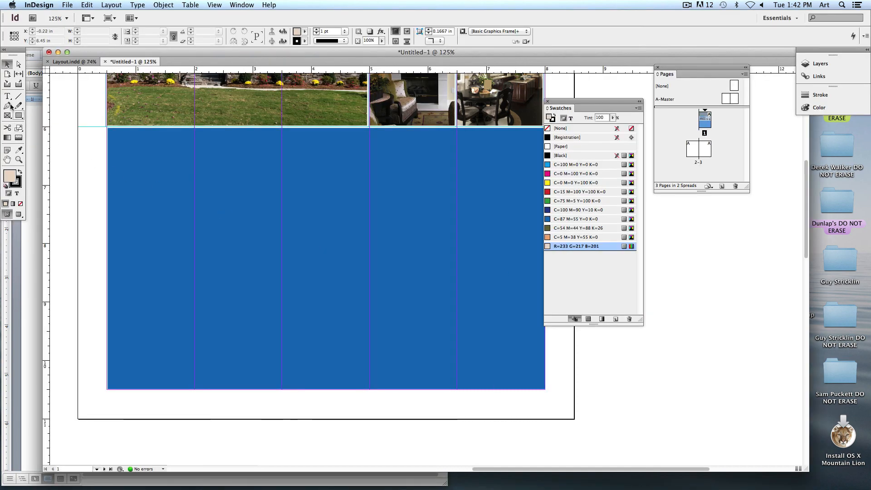
{"action": "left_click", "coordinate": [7, 95]}
{"action": "left_click_drag", "start_coordinate": [114, 141], "coordinate": [369, 292]}
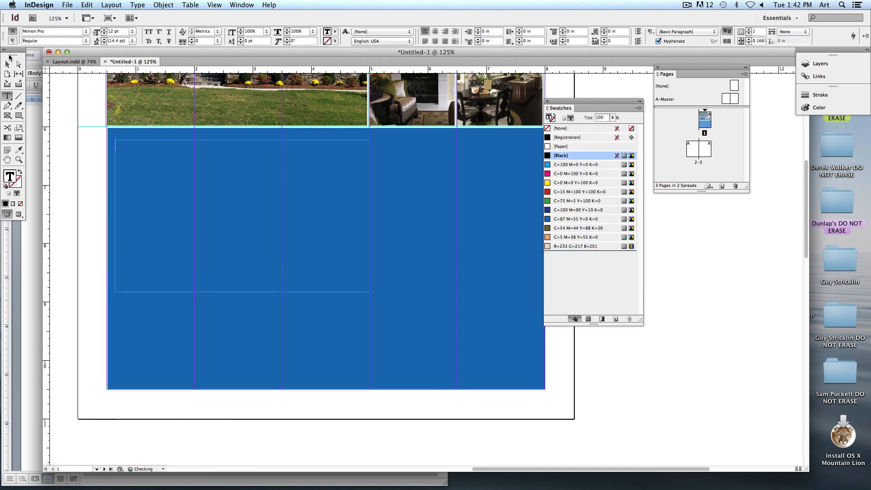
{"action": "key", "text": "Escape"}
{"action": "left_click_drag", "start_coordinate": [115, 216], "coordinate": [107, 216]}
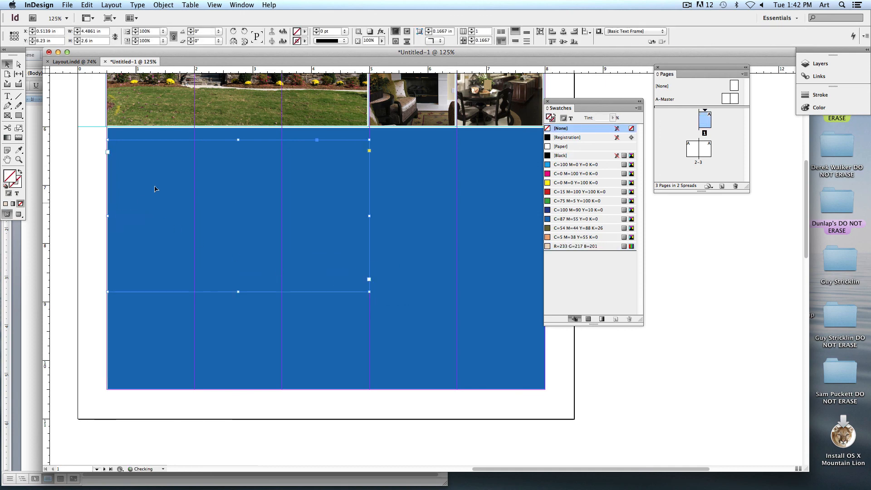
Step: Paste the price and description text inside the new frame on the blue panel
{"action": "key", "text": "super+v"}
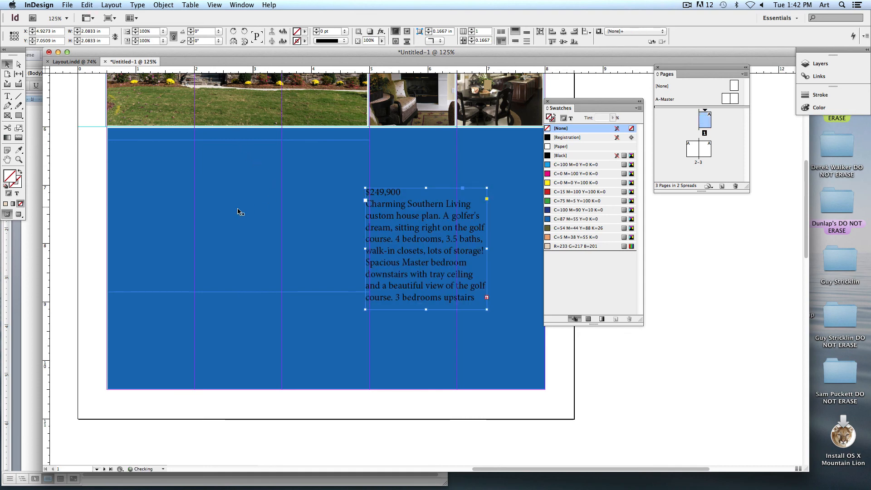
{"action": "key", "text": "super+z"}
{"action": "double_click", "coordinate": [111, 151]}
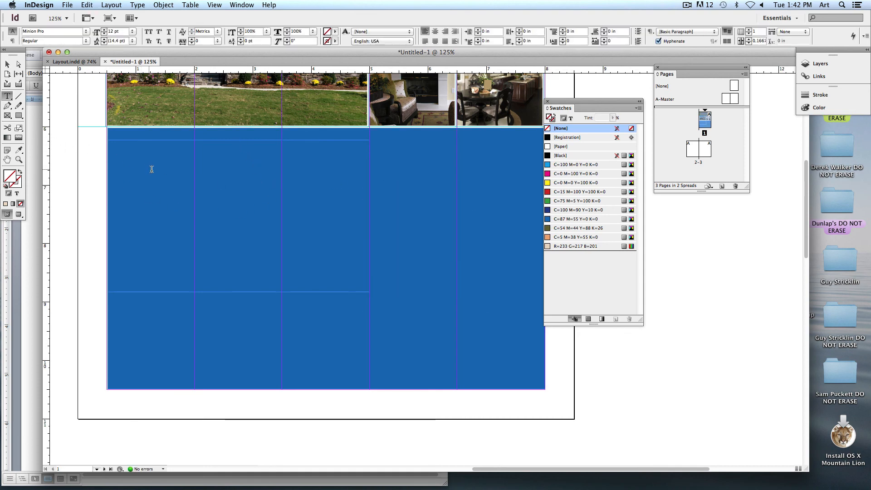
{"action": "key", "text": "super+v"}
Step: Enlarge all the price and description text to 16 pt
{"action": "key", "text": "super+a"}
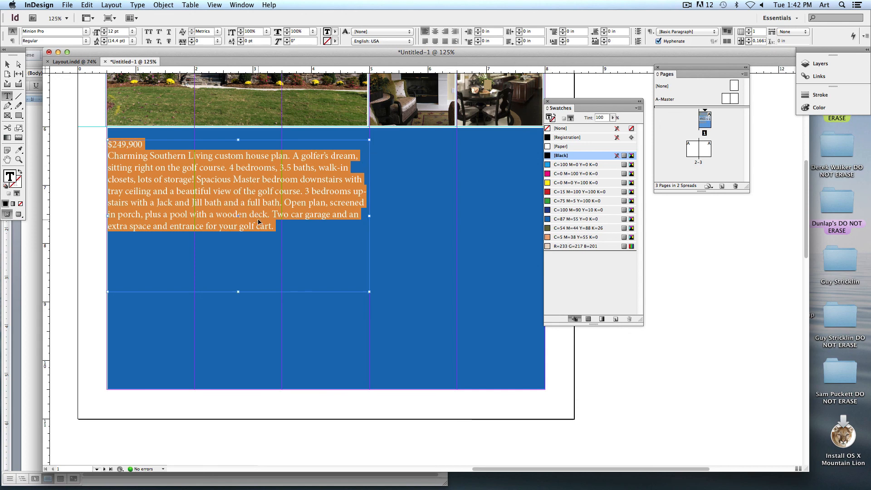
{"action": "key", "text": "super+shift+period"}
{"action": "key", "text": "super+shift+period"}
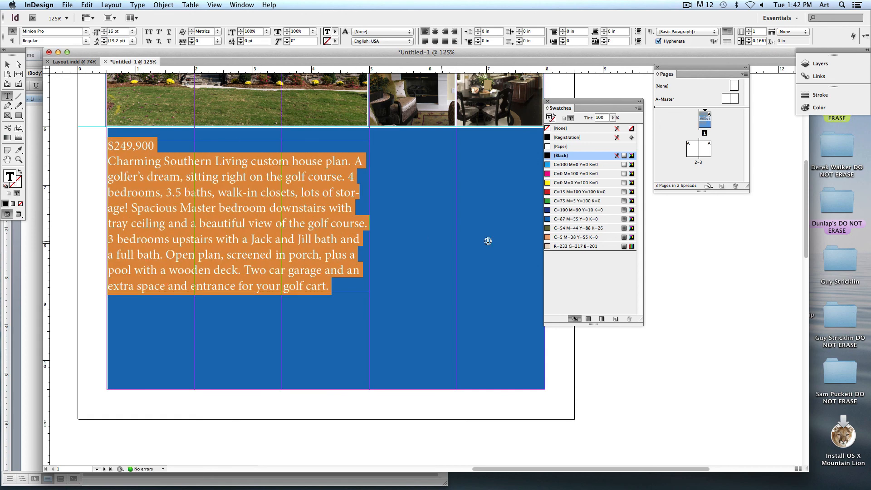
Step: Color all the price and description text with the [Paper] swatch
{"action": "left_click", "coordinate": [565, 147]}
{"action": "left_click_drag", "start_coordinate": [191, 192], "coordinate": [197, 192]}
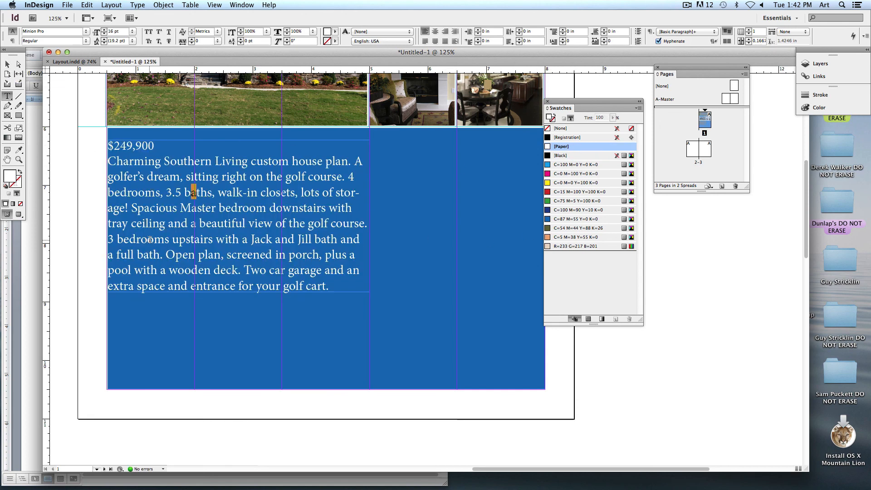
{"action": "left_click", "coordinate": [240, 245]}
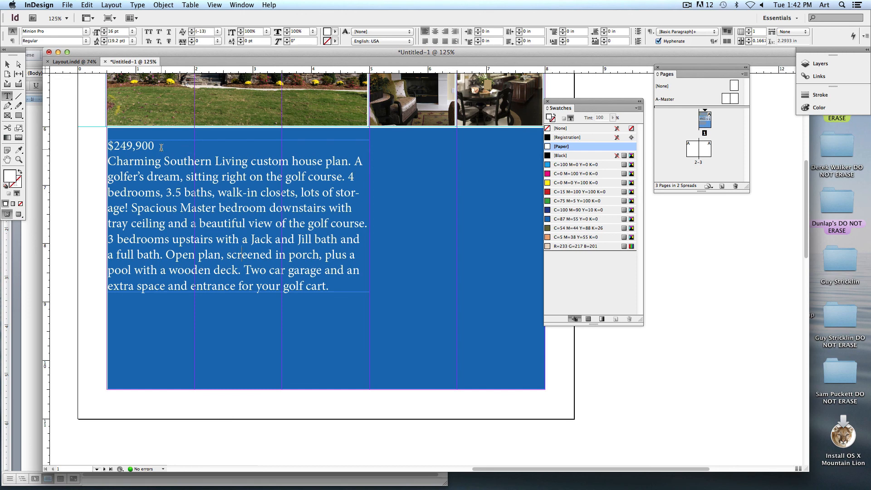
Step: Enlarge the $249,900 price line to 26 pt and color it with the C=5 M=38 Y=55 K=0 swatch
{"action": "left_click_drag", "start_coordinate": [161, 147], "coordinate": [107, 145]}
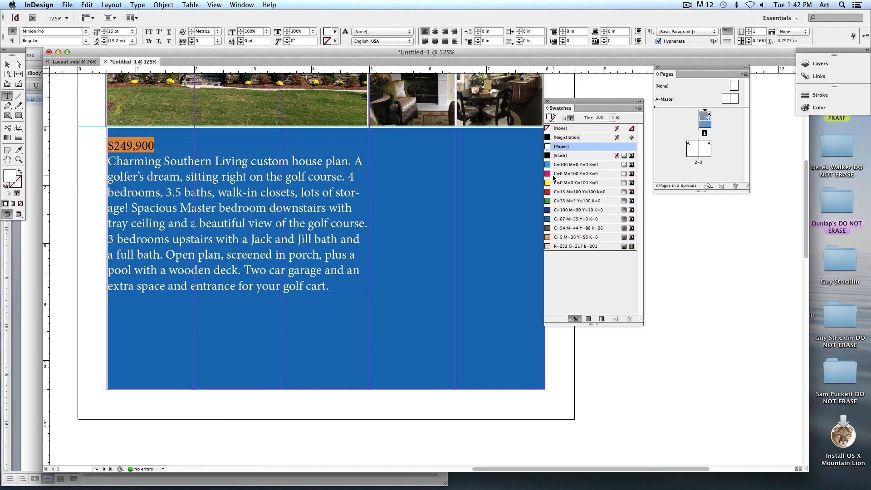
{"action": "key", "text": "super+shift+period"}
{"action": "key", "text": "super+shift+period"}
{"action": "key", "text": "super+shift+period"}
{"action": "key", "text": "super+shift+period"}
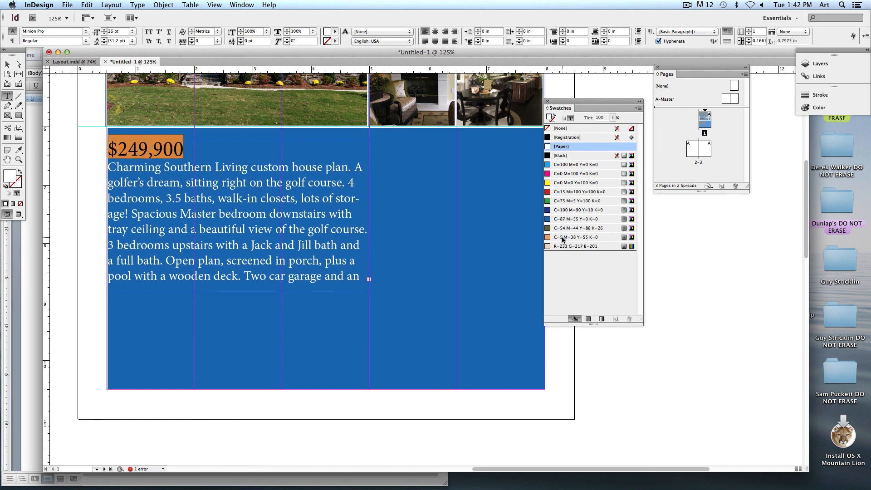
{"action": "left_click", "coordinate": [573, 237]}
{"action": "left_click", "coordinate": [279, 213]}
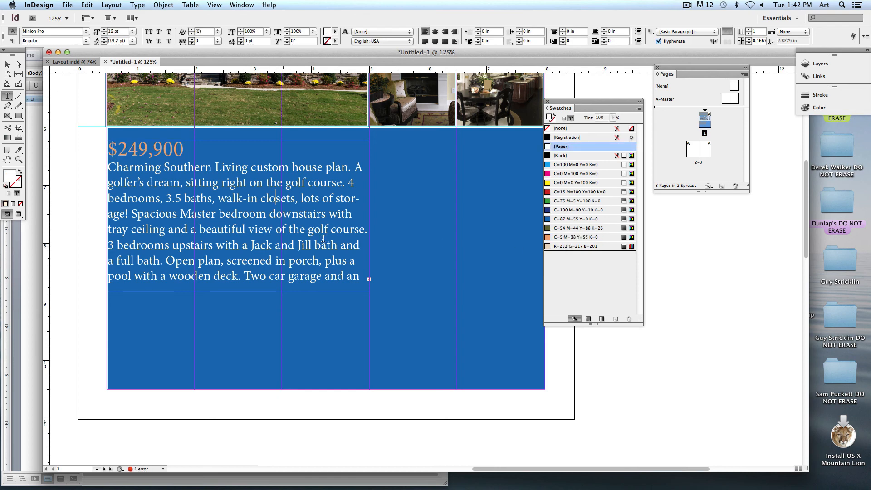
Step: Recolor the $249,900 price line with the R=233 G=217 B=201 swatch
{"action": "left_click_drag", "start_coordinate": [188, 148], "coordinate": [45, 147]}
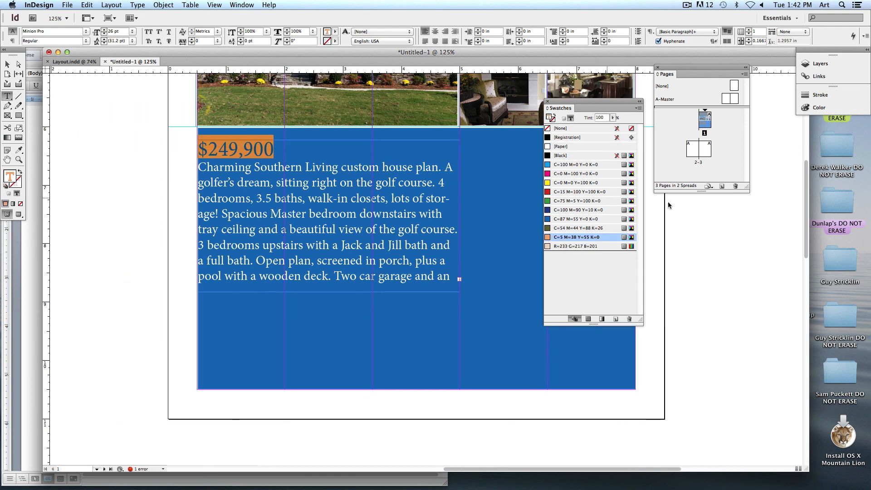
{"action": "left_click", "coordinate": [555, 246]}
{"action": "left_click", "coordinate": [354, 228]}
{"action": "scroll", "coordinate": [352, 201], "scroll_direction": "right", "scroll_amount": 4}
{"action": "scroll", "coordinate": [352, 202], "scroll_direction": "right", "scroll_amount": 5}
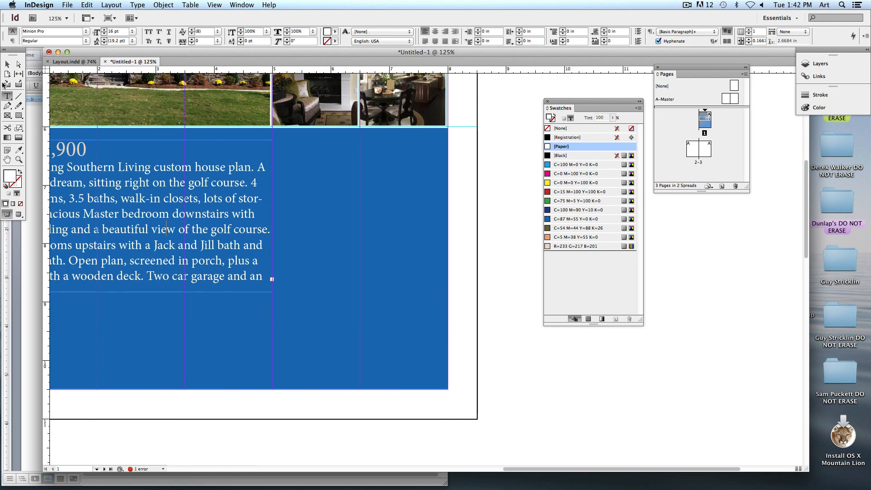
Step: Show the whole page in Preview mode without guides or frame edges
{"action": "left_click", "coordinate": [8, 64]}
{"action": "left_click", "coordinate": [19, 214]}
{"action": "scroll", "coordinate": [109, 215], "scroll_direction": "left", "scroll_amount": 5}
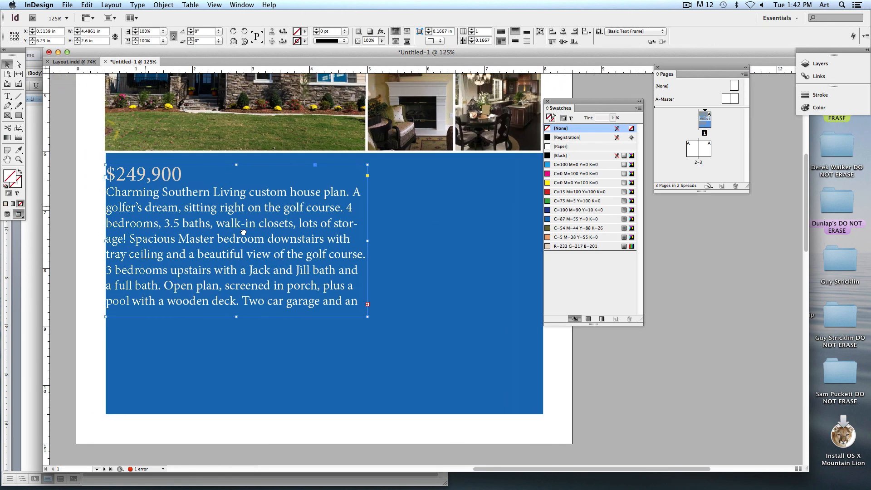
{"action": "left_click", "coordinate": [78, 199]}
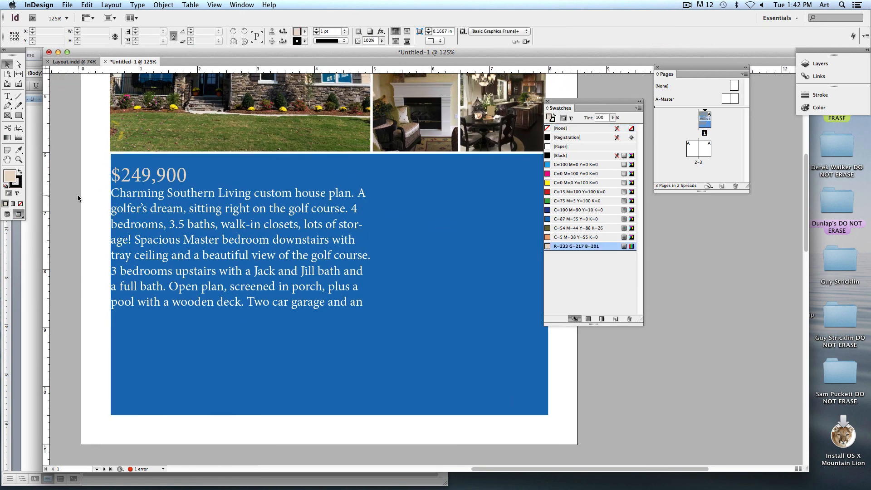
{"action": "key", "text": "super+0"}
{"action": "left_click_drag", "start_coordinate": [245, 207], "coordinate": [169, 195]}
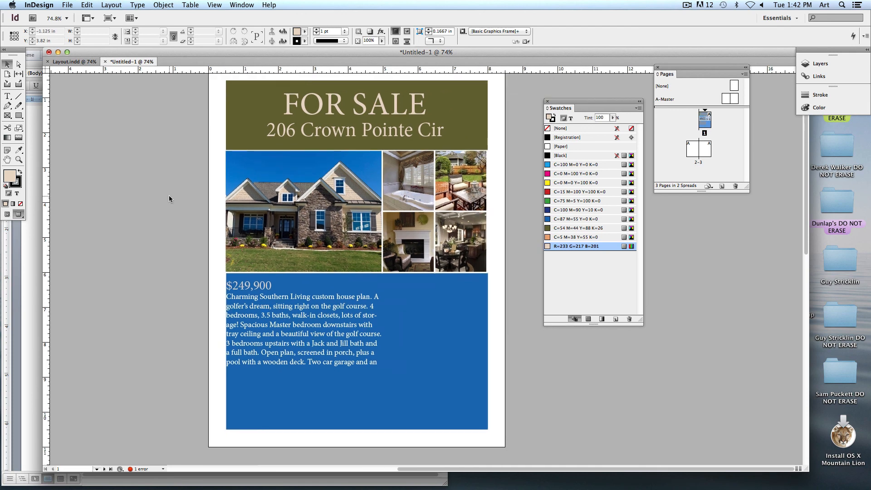
Step: Turn off hyphenation for all the price and description text on the blue panel
{"action": "key", "text": "t"}
{"action": "left_click", "coordinate": [336, 324]}
{"action": "key", "text": "super+a"}
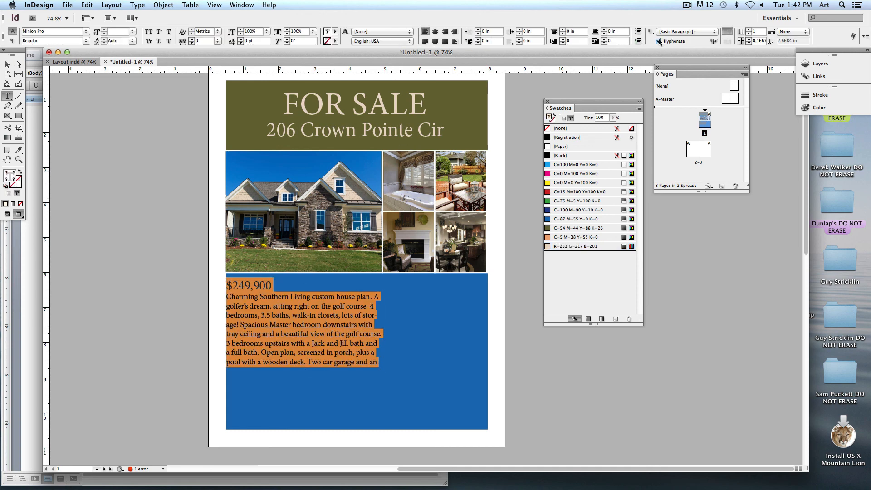
{"action": "left_click", "coordinate": [659, 40]}
{"action": "key", "text": "Escape"}
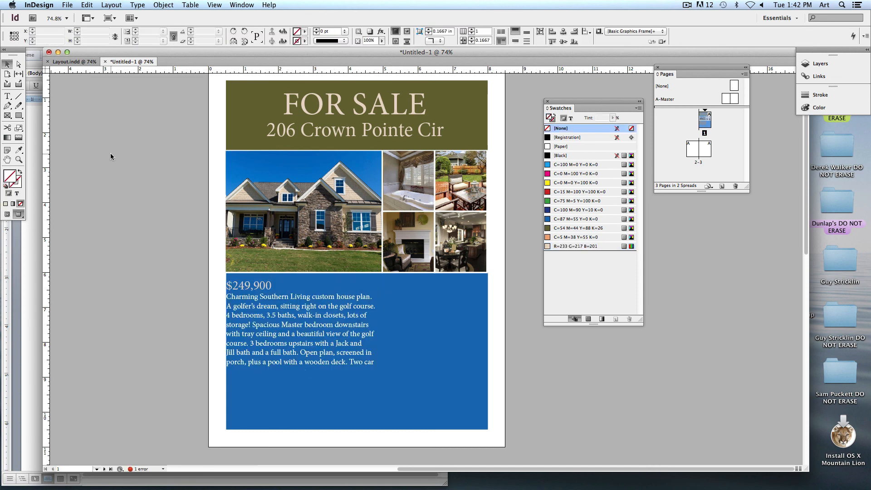
{"action": "left_click", "coordinate": [110, 153]}
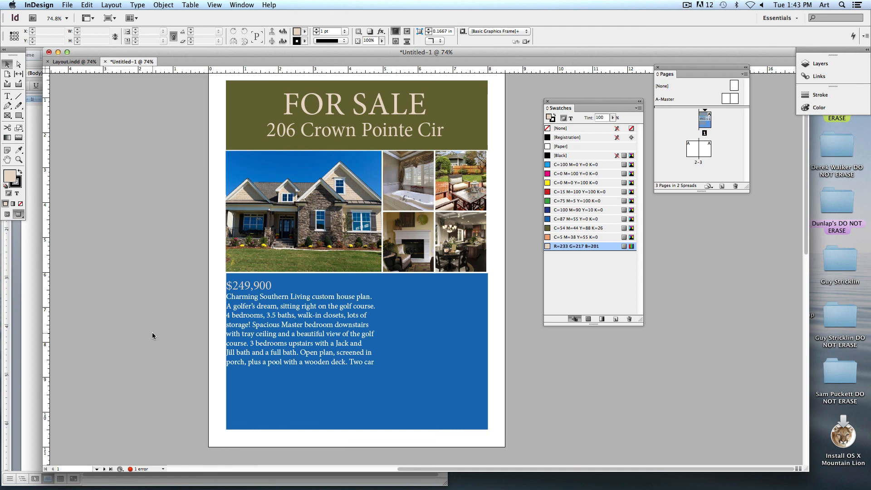
Step: Justify all the price and description text with the last line aligned left
{"action": "left_click", "coordinate": [297, 355]}
{"action": "double_click", "coordinate": [286, 335]}
{"action": "key", "text": "super+a"}
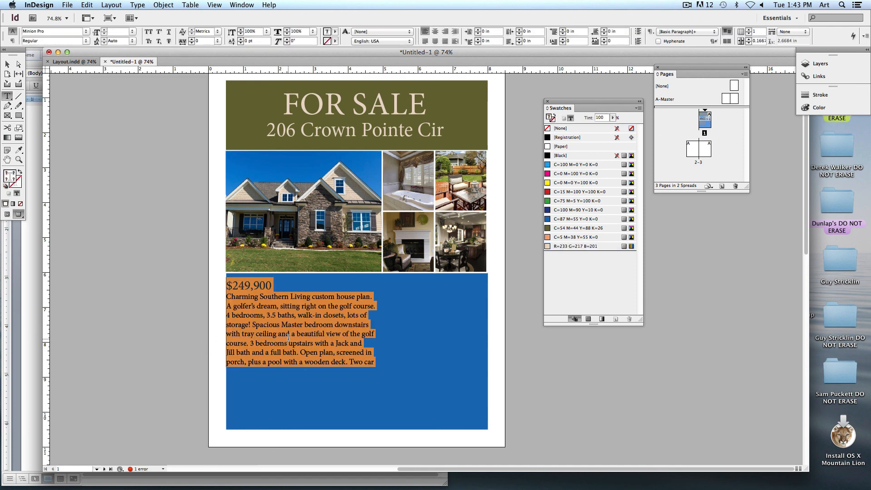
{"action": "left_click", "coordinate": [425, 41]}
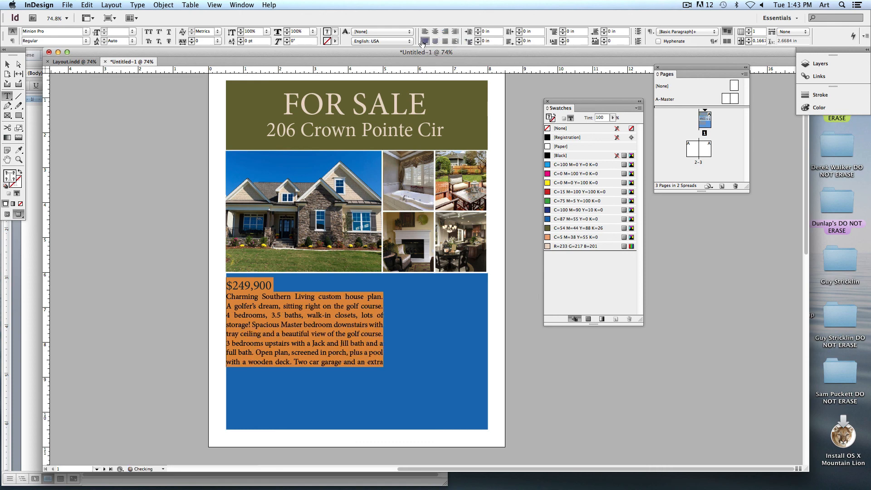
Step: Extend the description frame downward to a height of about 3.31 in so all its text fits
{"action": "left_click", "coordinate": [7, 64]}
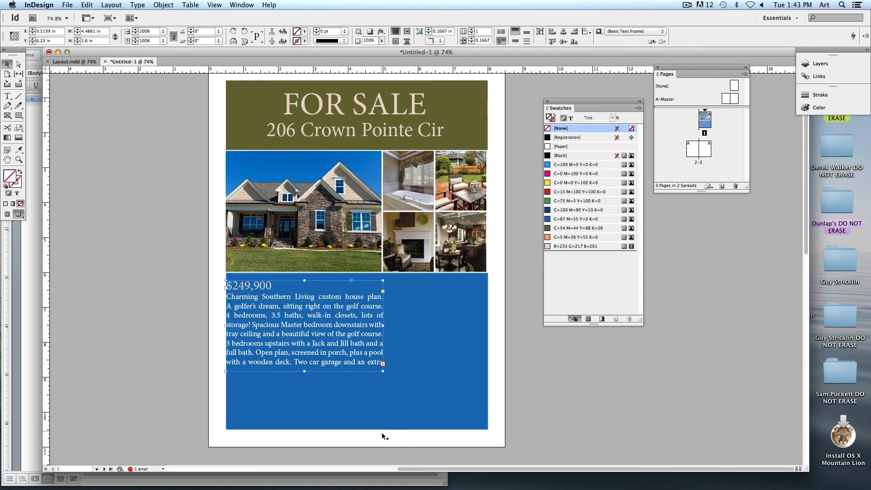
{"action": "left_click_drag", "start_coordinate": [303, 371], "coordinate": [304, 405]}
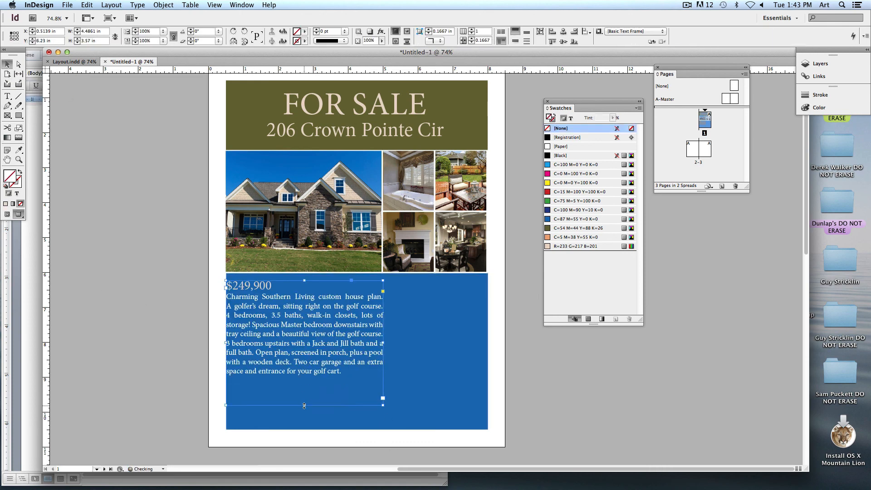
{"action": "left_click", "coordinate": [188, 353]}
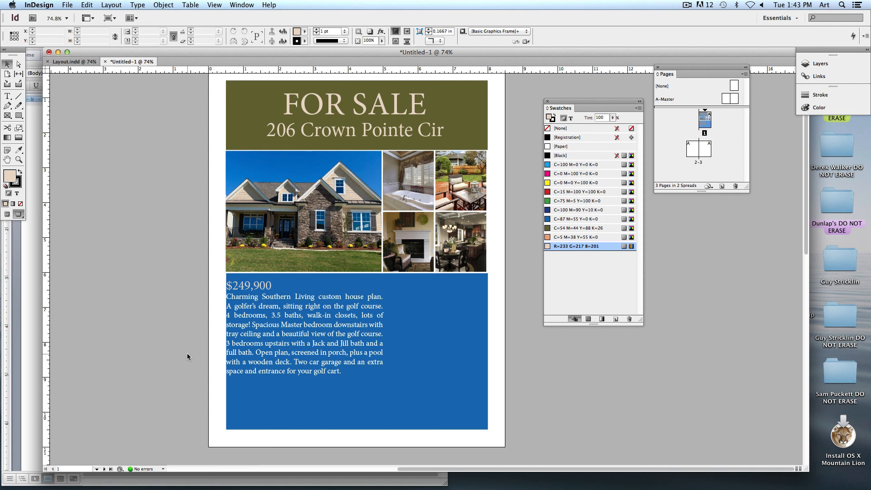
Step: Nudge the description frame up to the blue panel's upper edge, at Y about 6.01 in
{"action": "left_click", "coordinate": [306, 364]}
{"action": "left_click_drag", "start_coordinate": [306, 364], "coordinate": [306, 363]}
{"action": "key", "text": "Up"}
{"action": "key", "text": "Up"}
{"action": "key", "text": "Up"}
{"action": "key", "text": "Up"}
{"action": "key", "text": "Up"}
{"action": "key", "text": "Up"}
{"action": "key", "text": "Up"}
{"action": "key", "text": "Up"}
{"action": "key", "text": "Up"}
{"action": "key", "text": "Up"}
{"action": "key", "text": "Up"}
{"action": "key", "text": "Up"}
{"action": "key", "text": "Up"}
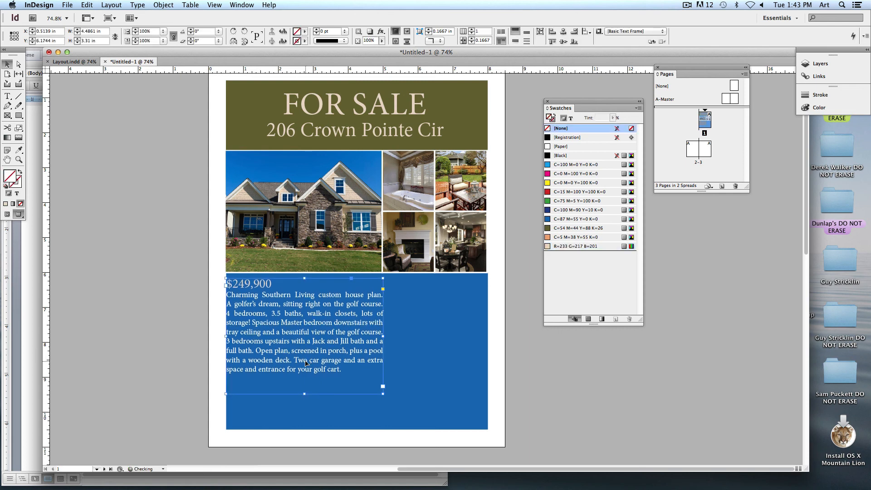
{"action": "left_click", "coordinate": [158, 298]}
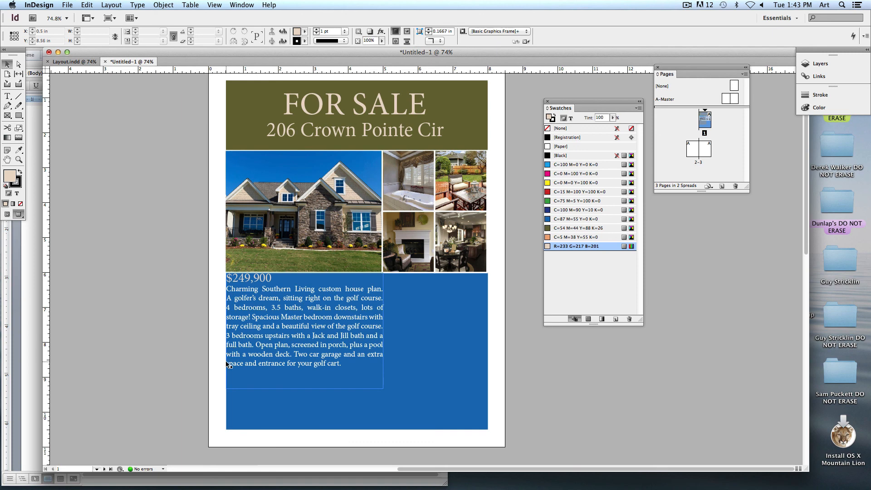
Step: Try narrowing the description frame from both sides to about 3.98 in wide, and shift it down to Y about 6.29 in
{"action": "left_click", "coordinate": [228, 345]}
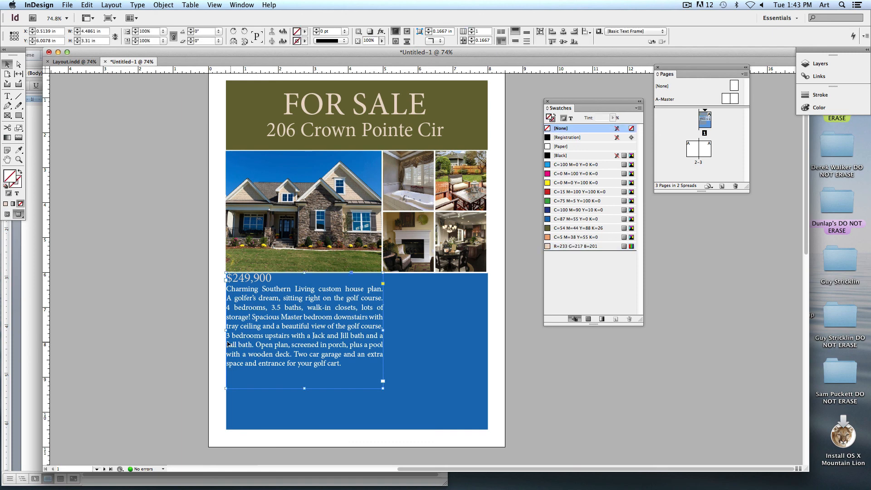
{"action": "left_click_drag", "start_coordinate": [224, 332], "coordinate": [233, 332]}
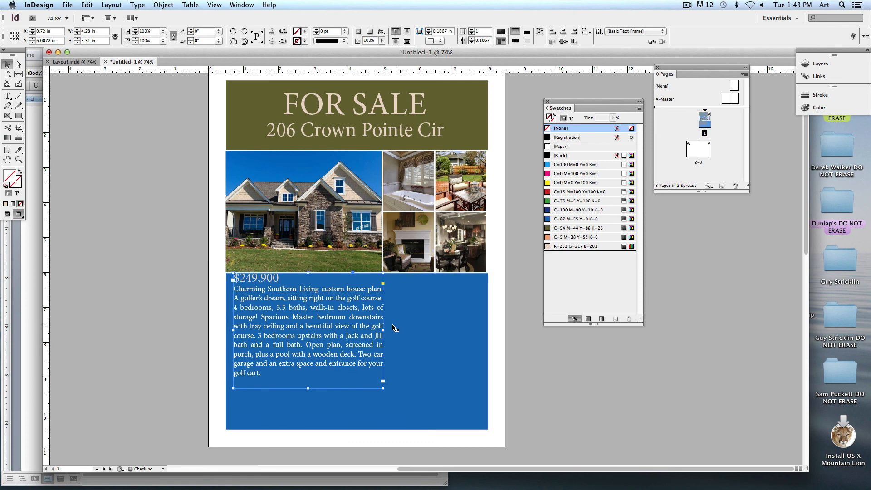
{"action": "left_click_drag", "start_coordinate": [384, 330], "coordinate": [372, 330]}
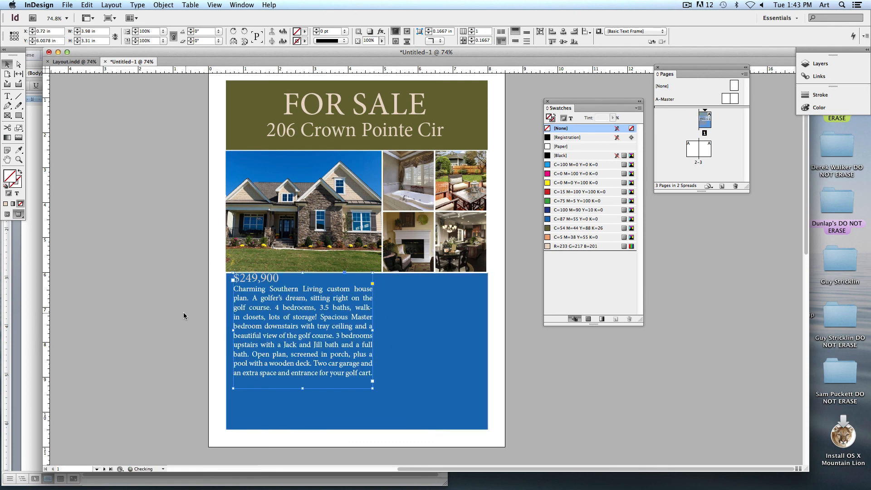
{"action": "key", "text": "shift+Down"}
{"action": "key", "text": "shift+Down"}
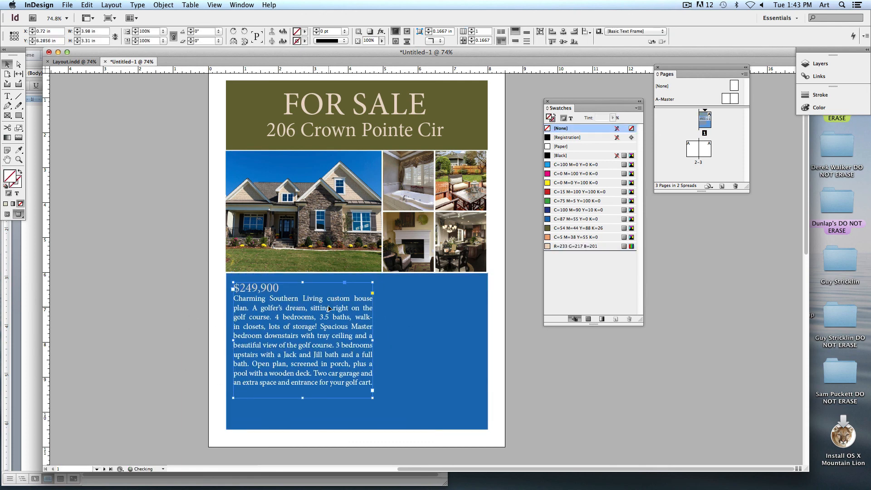
{"action": "left_click", "coordinate": [177, 276]}
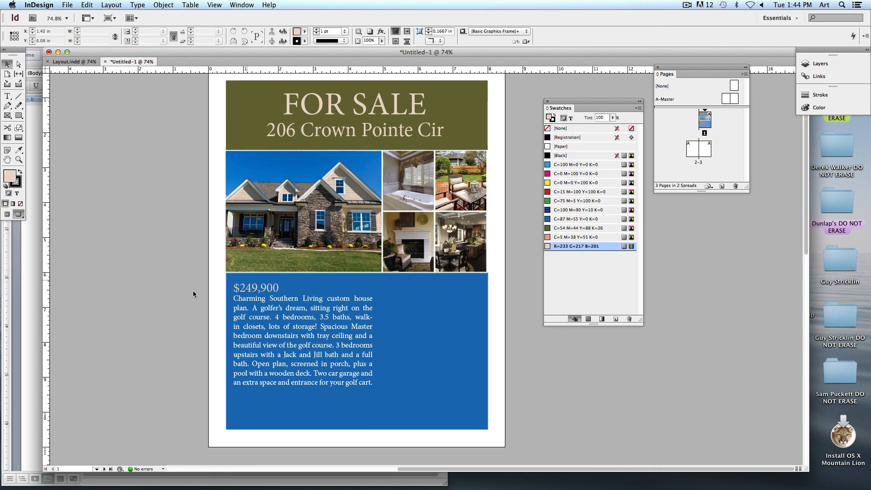
Step: Undo the narrowing and downward shift of the description frame
{"action": "key", "text": "super+z"}
{"action": "key", "text": "super+z"}
{"action": "key", "text": "super+z"}
{"action": "key", "text": "super+z"}
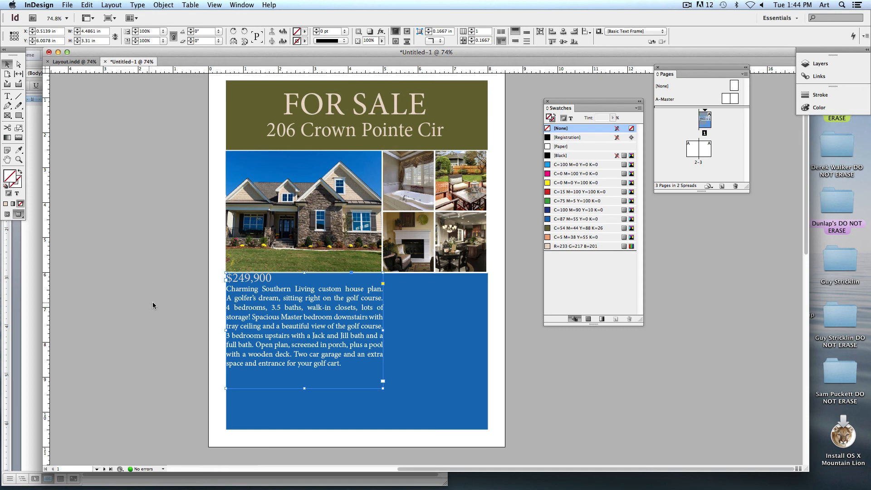
Step: Return the page to Normal view so guides and frame edges show, and select the description text frame
{"action": "left_click", "coordinate": [6, 214]}
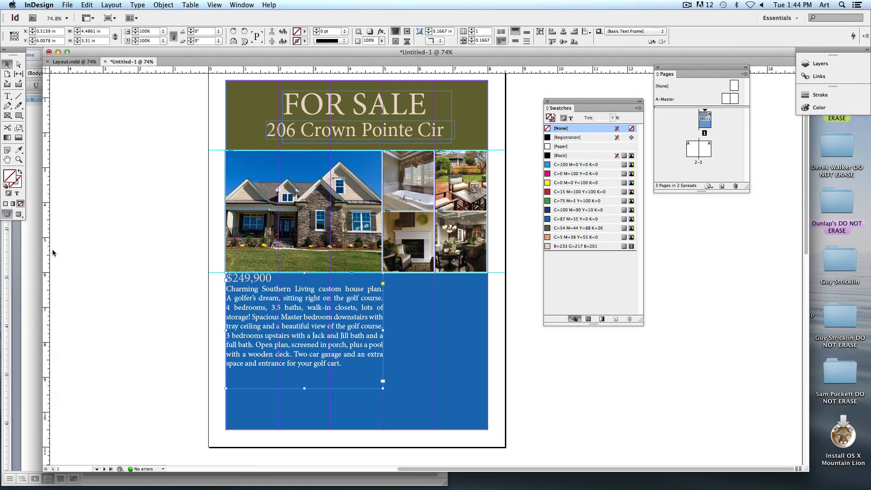
{"action": "left_click", "coordinate": [105, 274]}
{"action": "key", "text": "super+1"}
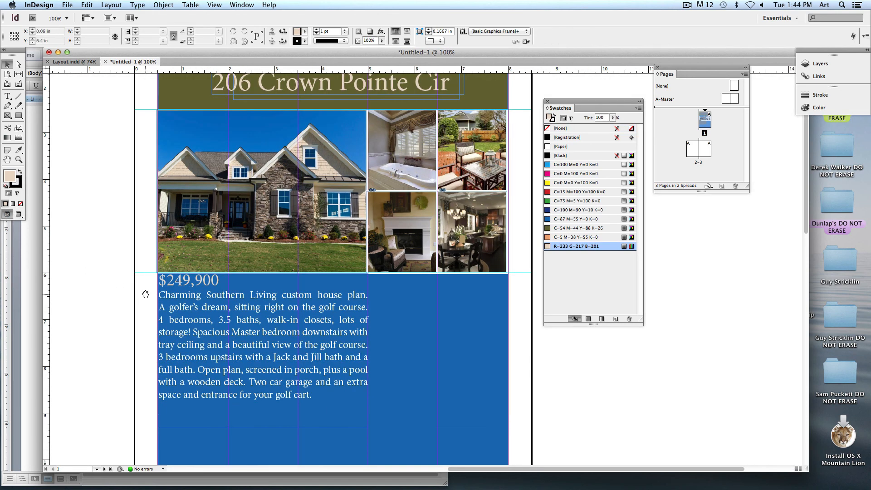
{"action": "left_click_drag", "start_coordinate": [146, 294], "coordinate": [205, 227]}
{"action": "key", "text": "super+equal"}
{"action": "key", "text": "super+equal"}
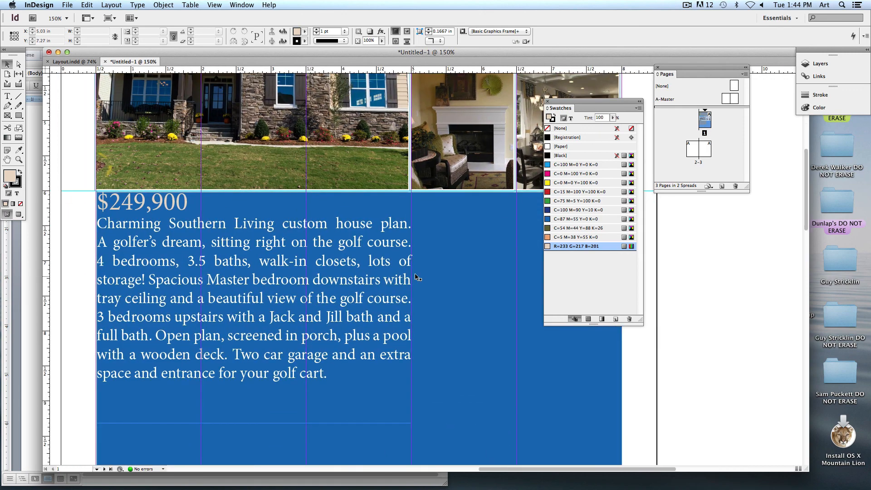
{"action": "left_click", "coordinate": [387, 282]}
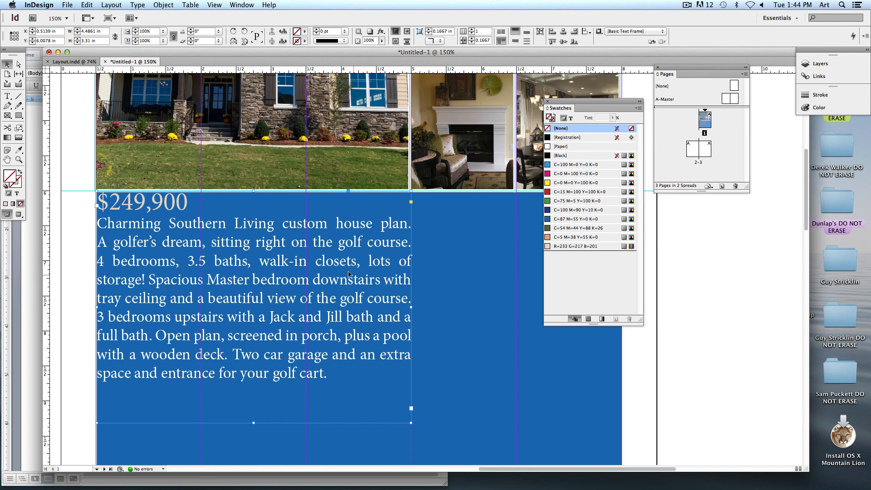
Step: Give the description frame a linked inset spacing of 0.125 in on all four sides, with the preview on
{"action": "left_click", "coordinate": [164, 5]}
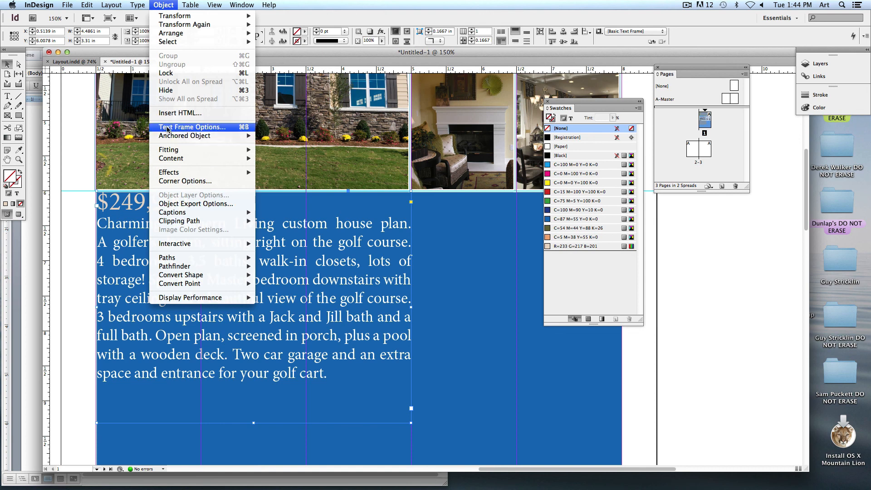
{"action": "left_click", "coordinate": [203, 127]}
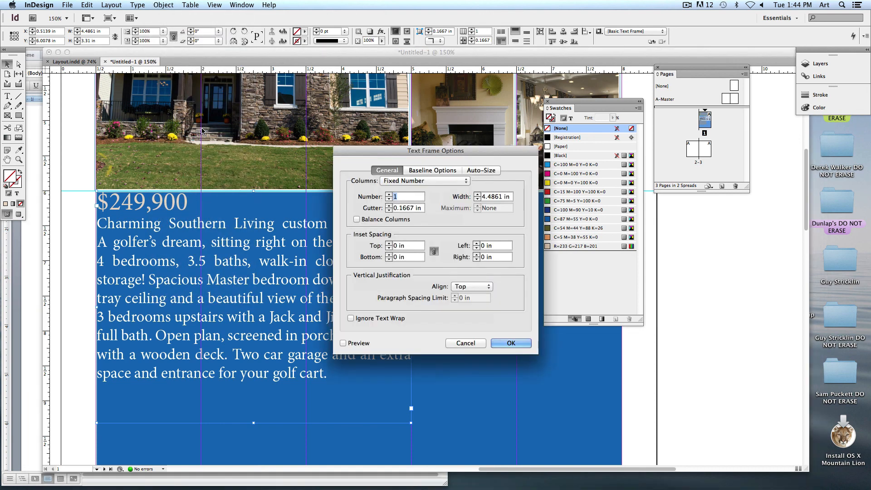
{"action": "left_click_drag", "start_coordinate": [395, 160], "coordinate": [440, 128]}
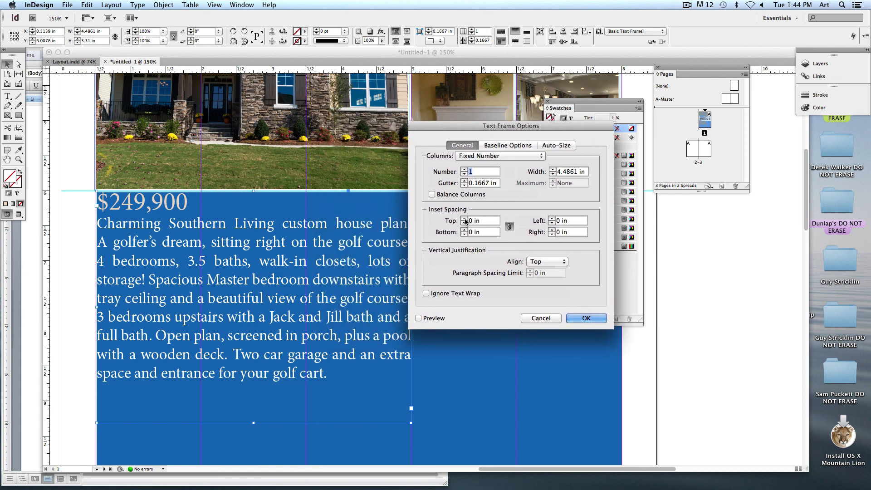
{"action": "double_click", "coordinate": [553, 221]}
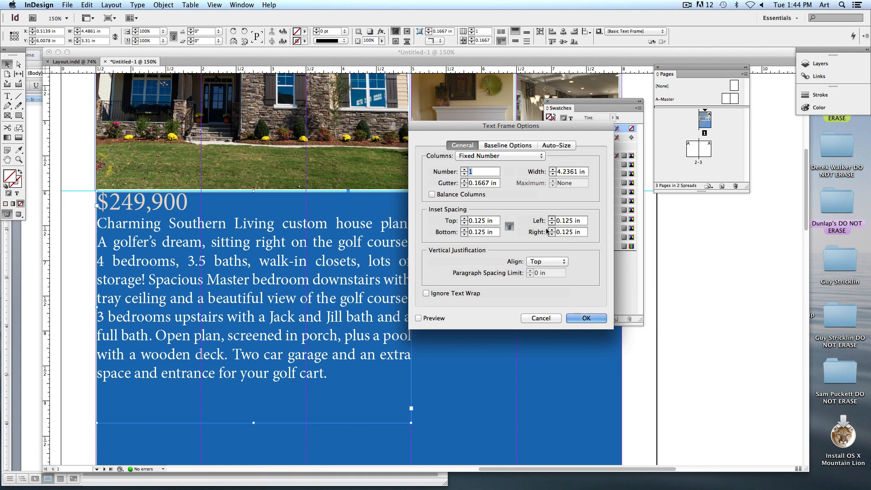
{"action": "left_click", "coordinate": [418, 318]}
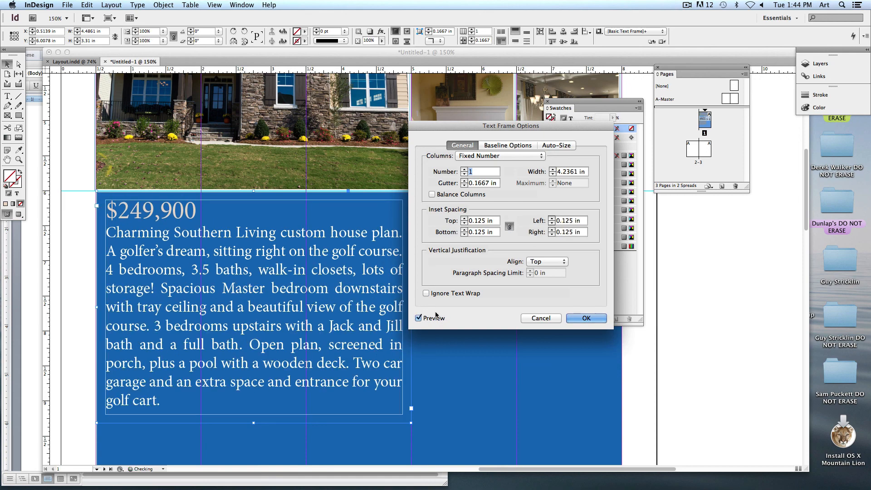
Step: Try larger linked insets up to 0.375 in on the description frame, and bring them back to 0.125 in
{"action": "left_click", "coordinate": [553, 218]}
{"action": "left_click", "coordinate": [553, 218]}
{"action": "left_click", "coordinate": [552, 218]}
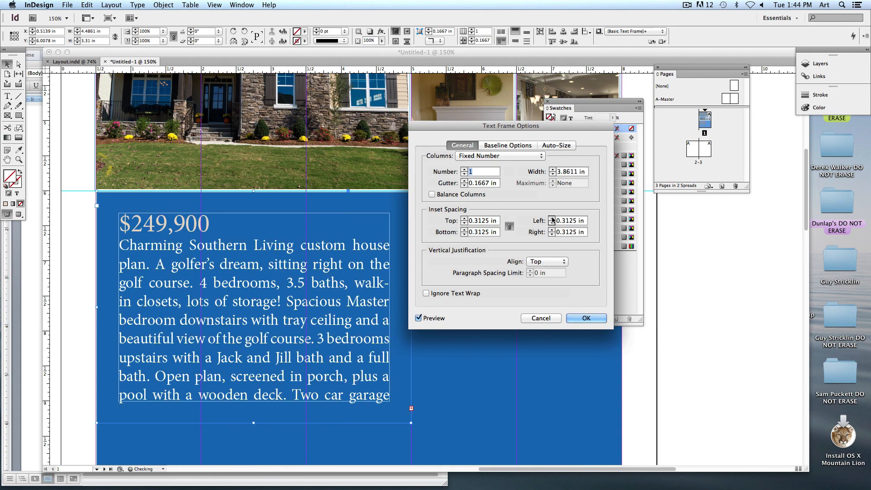
{"action": "left_click", "coordinate": [552, 218]}
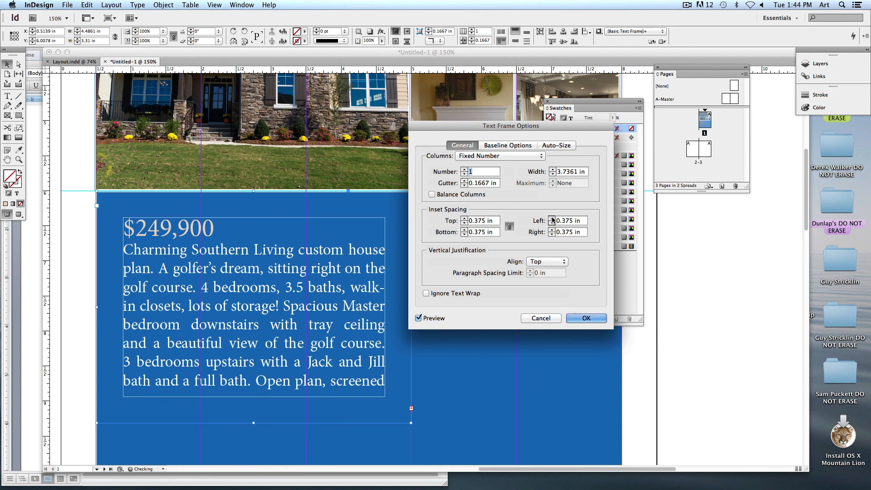
{"action": "left_click", "coordinate": [508, 228]}
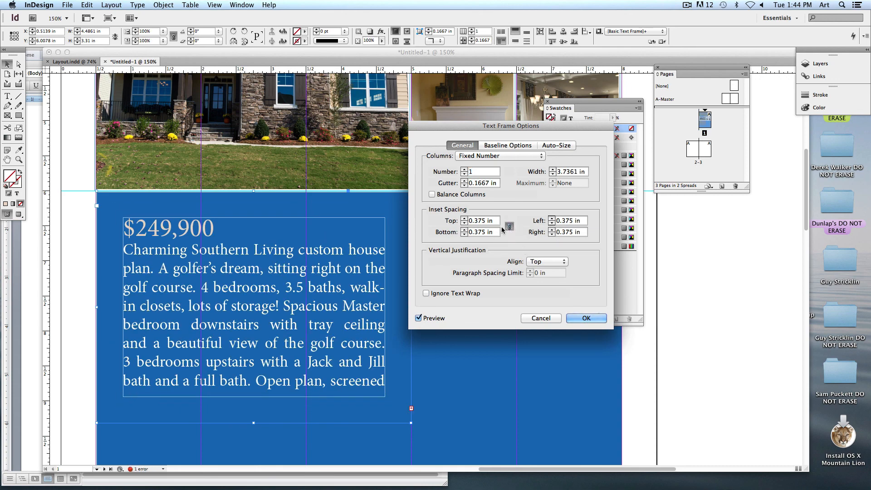
{"action": "left_click", "coordinate": [552, 223]}
{"action": "left_click", "coordinate": [552, 224]}
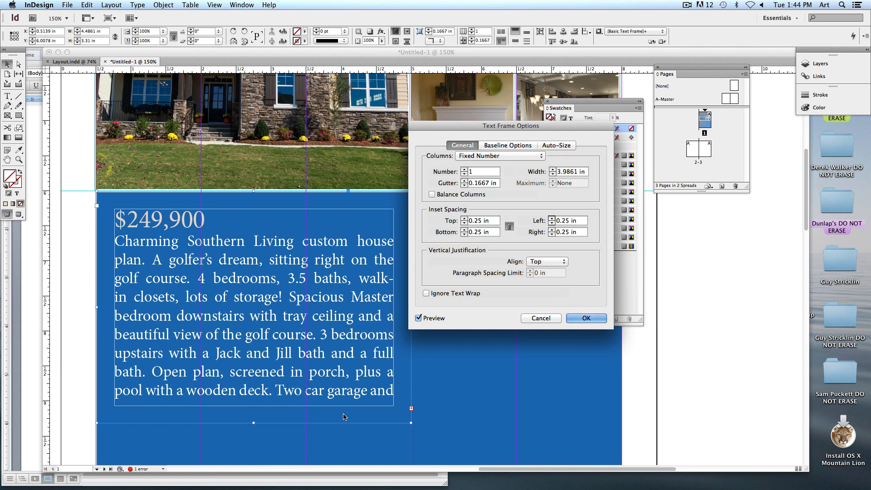
{"action": "left_click", "coordinate": [552, 223]}
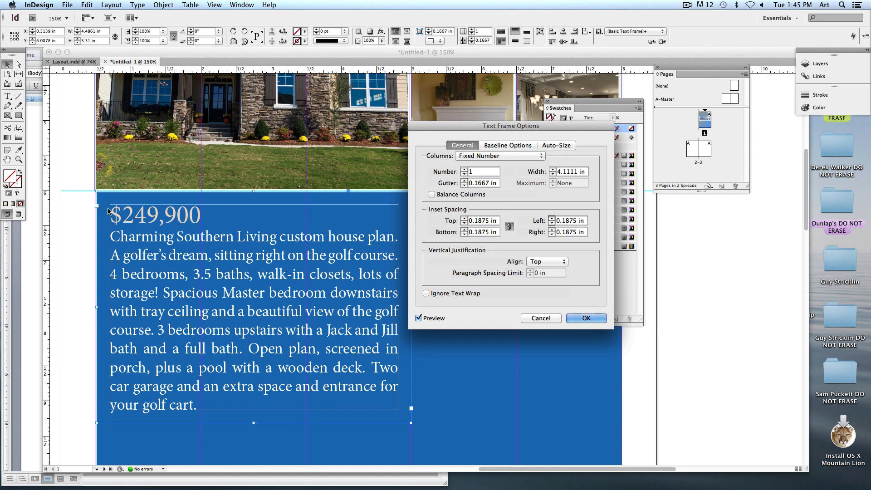
{"action": "left_click", "coordinate": [551, 223]}
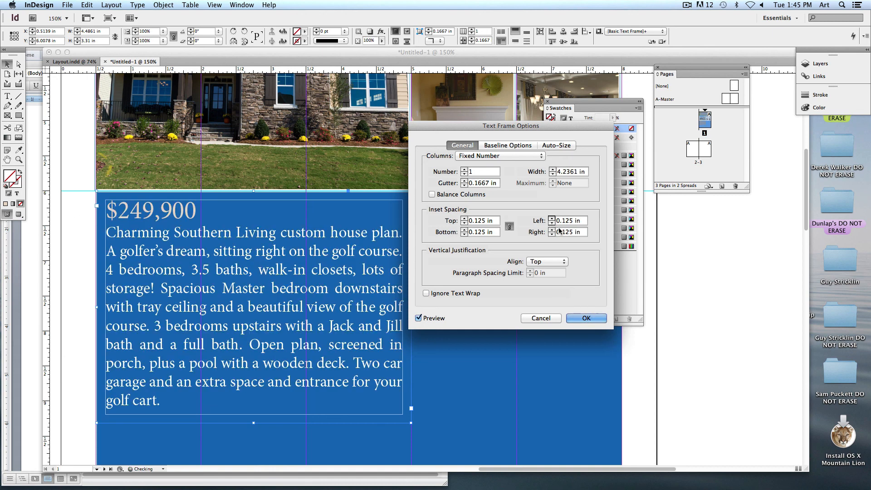
Step: Unlink the description frame's insets, set the top inset to 0.25 in, and apply the text frame options
{"action": "left_click", "coordinate": [509, 226]}
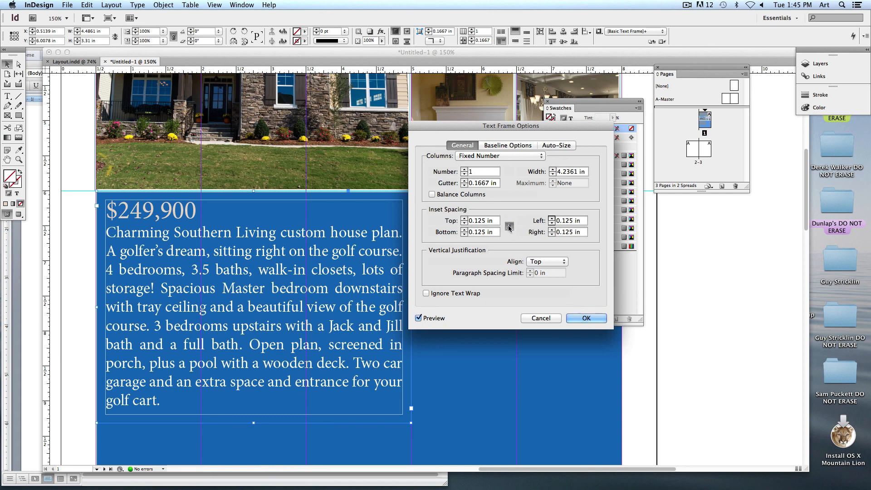
{"action": "left_click", "coordinate": [463, 219]}
{"action": "left_click", "coordinate": [464, 219]}
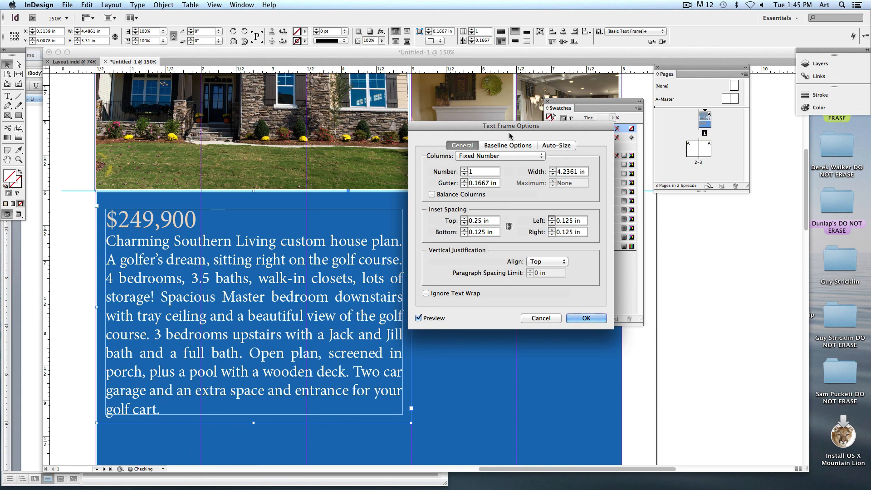
{"action": "left_click_drag", "start_coordinate": [492, 132], "coordinate": [568, 128]}
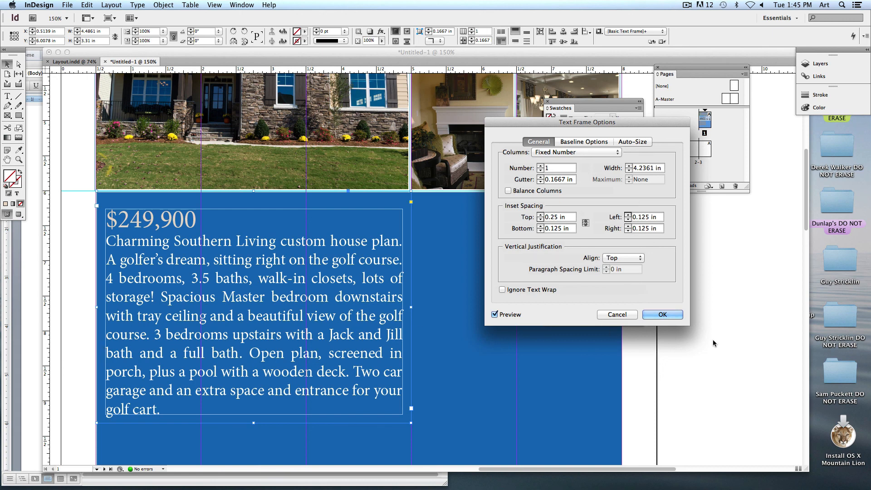
{"action": "left_click", "coordinate": [667, 314]}
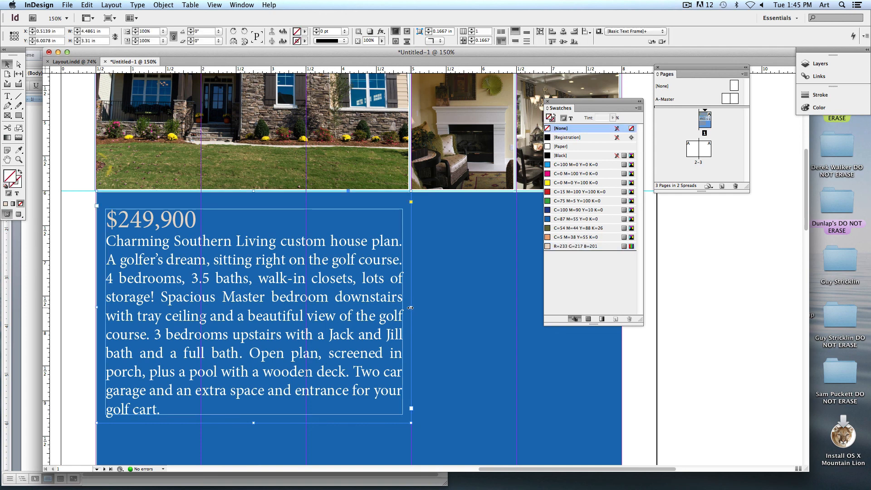
Step: Try narrowing the description frame to about 2.99 in wide, and stretch it back to about 4.49 in
{"action": "left_click_drag", "start_coordinate": [410, 308], "coordinate": [305, 306]}
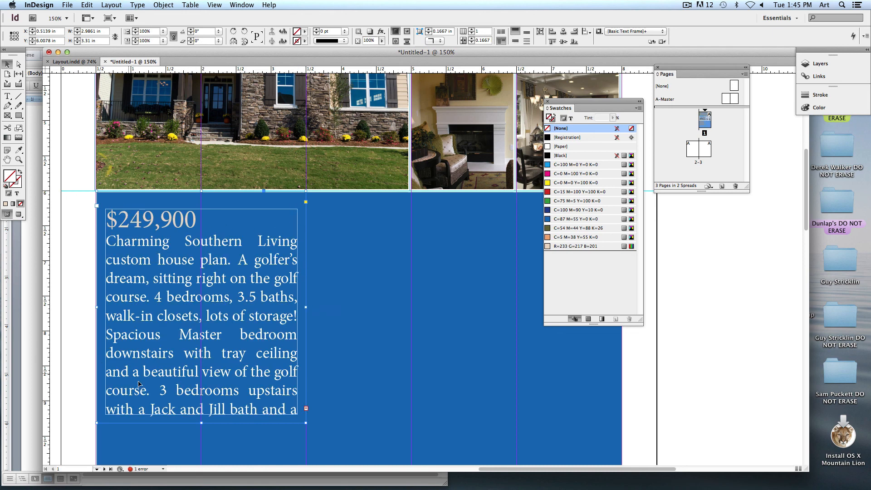
{"action": "left_click_drag", "start_coordinate": [308, 307], "coordinate": [411, 306]}
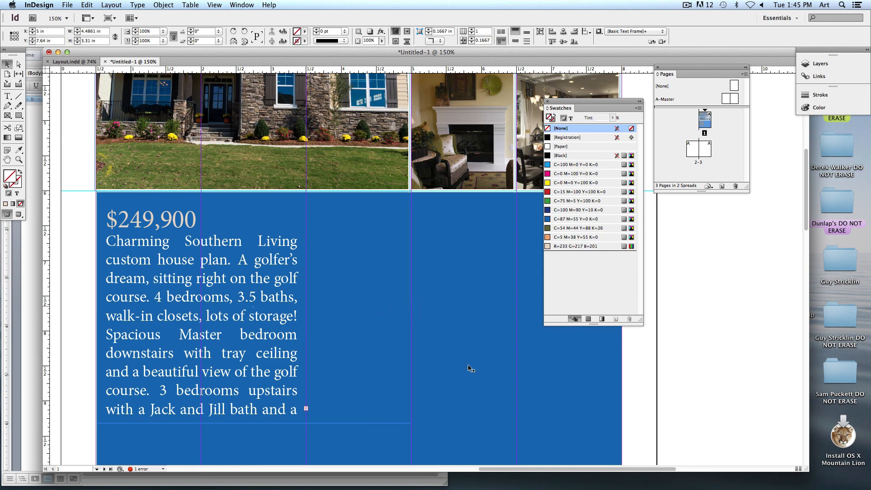
{"action": "left_click", "coordinate": [672, 457]}
Step: Switch to Word, copy the features list from Composition Shingle Roof to Central Cooling, and return to InDesign
{"action": "key", "text": "super+0"}
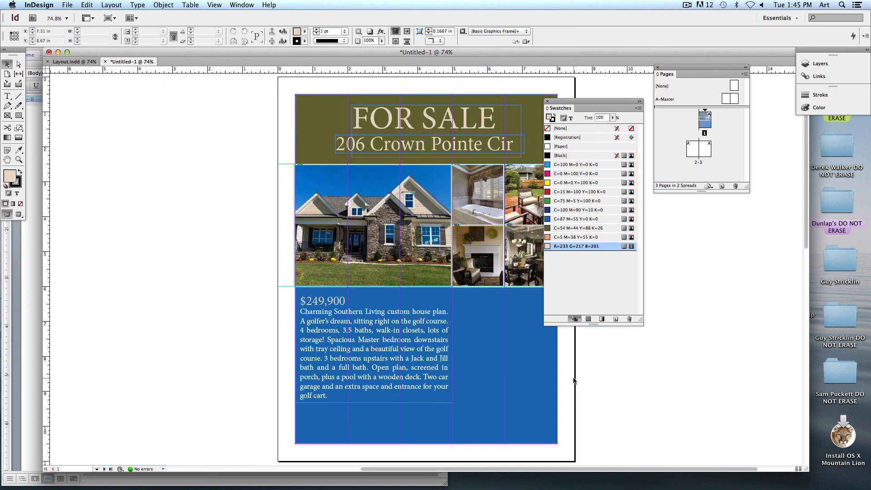
{"action": "scroll", "coordinate": [152, 213], "scroll_direction": "right", "scroll_amount": 3}
{"action": "scroll", "coordinate": [151, 213], "scroll_direction": "down", "scroll_amount": 1}
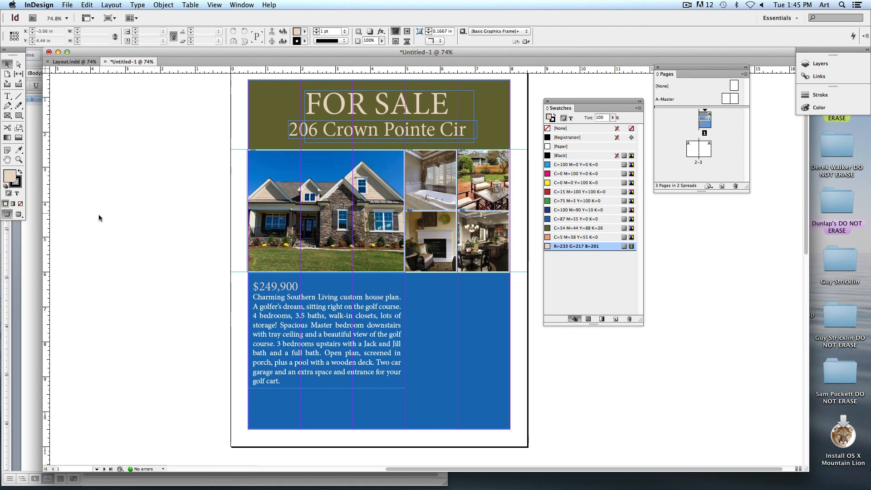
{"action": "key", "text": "super+Tab"}
{"action": "left_click_drag", "start_coordinate": [83, 257], "coordinate": [129, 316]}
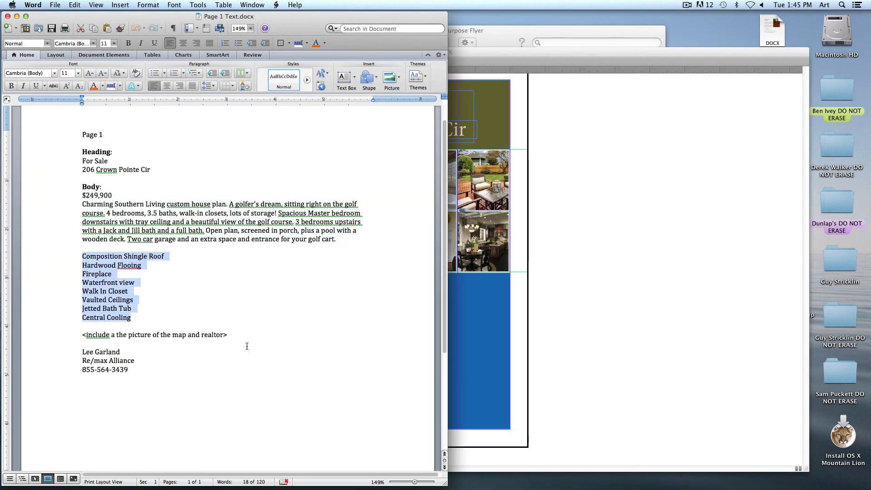
{"action": "key", "text": "super+Tab"}
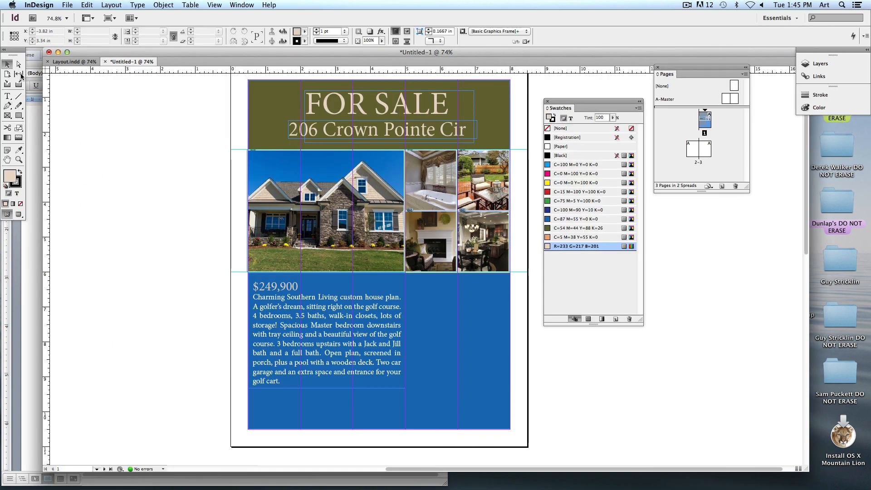
Step: Draw a text frame about 4.5 in wide below the description in the blue panel, and paste the features list into it
{"action": "left_click", "coordinate": [7, 97]}
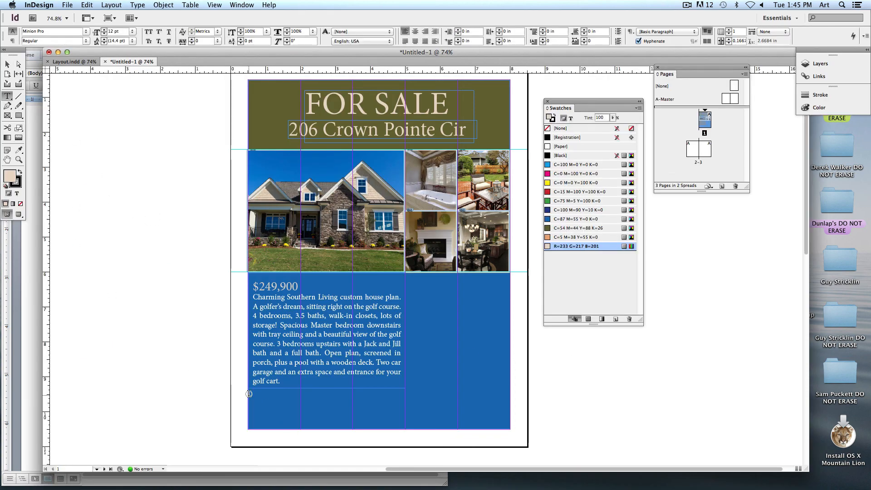
{"action": "left_click_drag", "start_coordinate": [249, 394], "coordinate": [403, 431]}
{"action": "key", "text": "super+equal"}
{"action": "key", "text": "super+equal"}
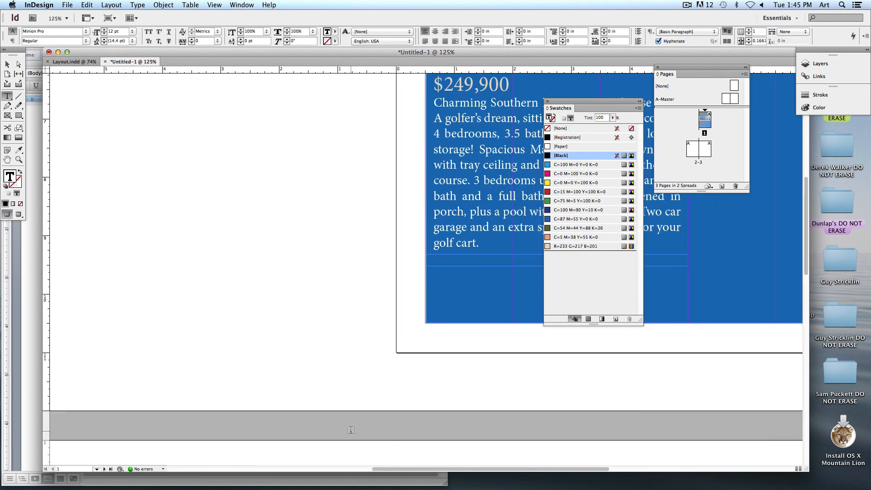
{"action": "left_click", "coordinate": [101, 217], "text": "super"}
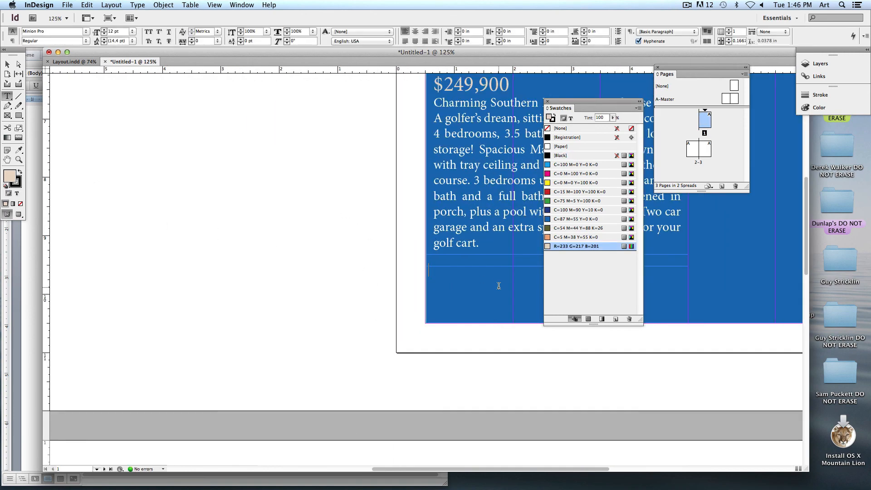
{"action": "scroll", "coordinate": [456, 280], "scroll_direction": "down", "scroll_amount": 2}
{"action": "scroll", "coordinate": [456, 281], "scroll_direction": "right", "scroll_amount": 10}
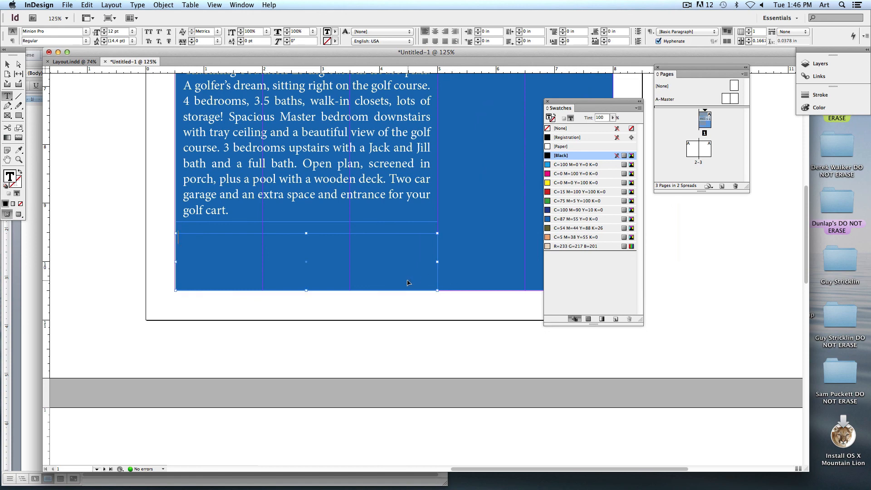
{"action": "key", "text": "super+v"}
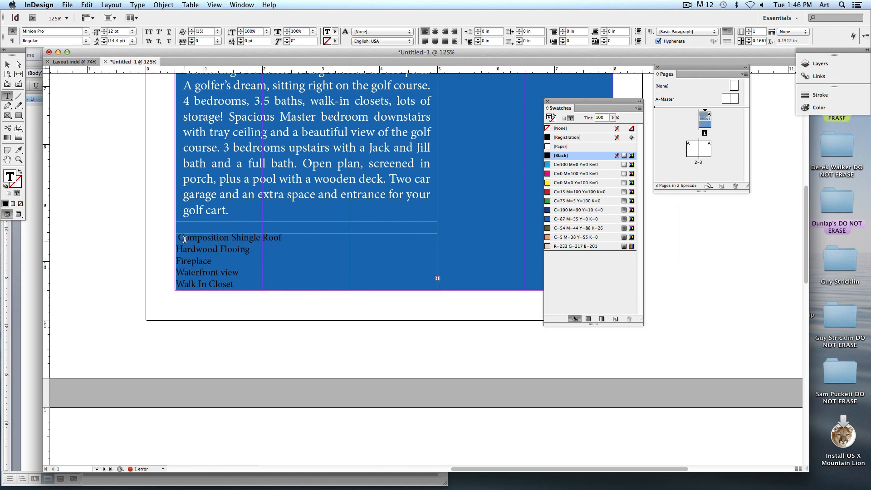
Step: Colour all the features list text with the Paper swatch, and deselect the frame
{"action": "key", "text": "super+a"}
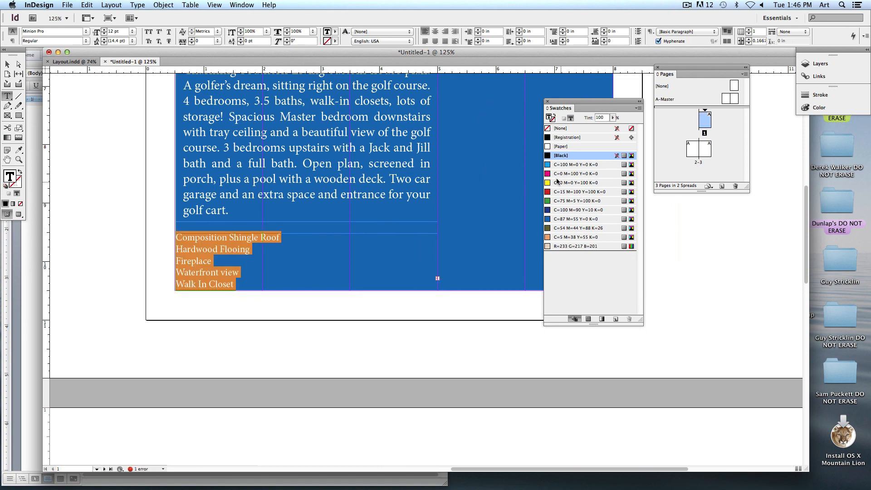
{"action": "left_click", "coordinate": [567, 146]}
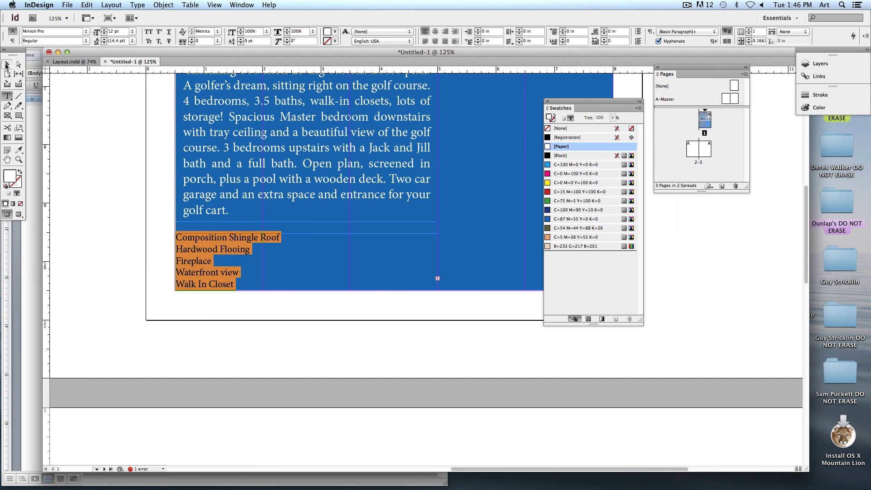
{"action": "left_click", "coordinate": [7, 64]}
{"action": "left_click", "coordinate": [97, 174]}
Step: Set the font of the whole features list to ATC Laurel
{"action": "key", "text": "super+equal"}
{"action": "key", "text": "super+equal"}
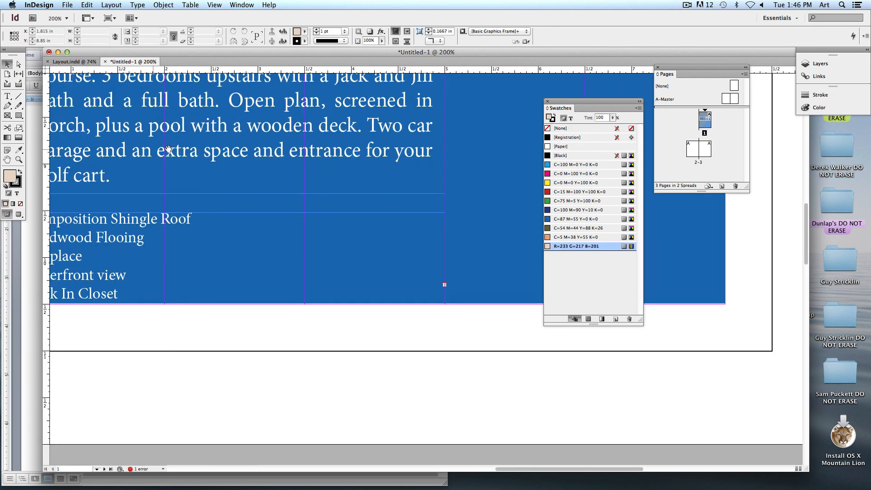
{"action": "scroll", "coordinate": [169, 148], "scroll_direction": "left", "scroll_amount": 5}
{"action": "double_click", "coordinate": [193, 269]}
{"action": "key", "text": "super+a"}
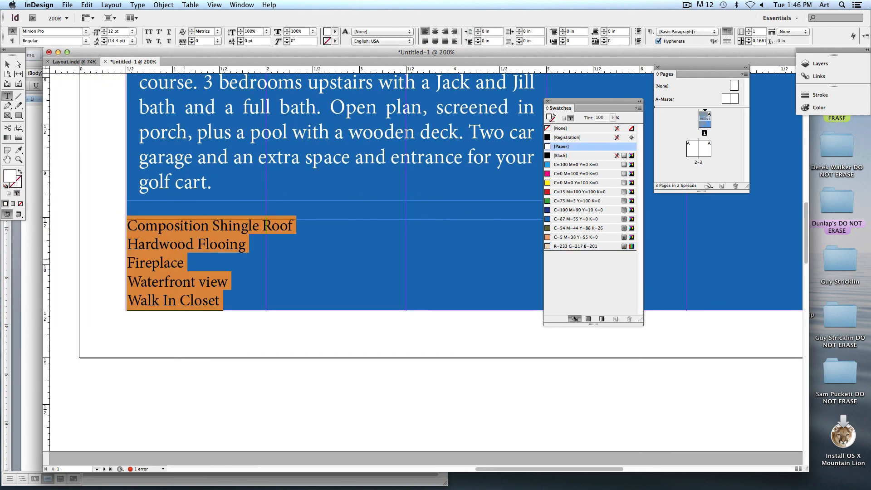
{"action": "left_click", "coordinate": [71, 32]}
{"action": "type", "text": "ATC Laurel"}
{"action": "key", "text": "Return"}
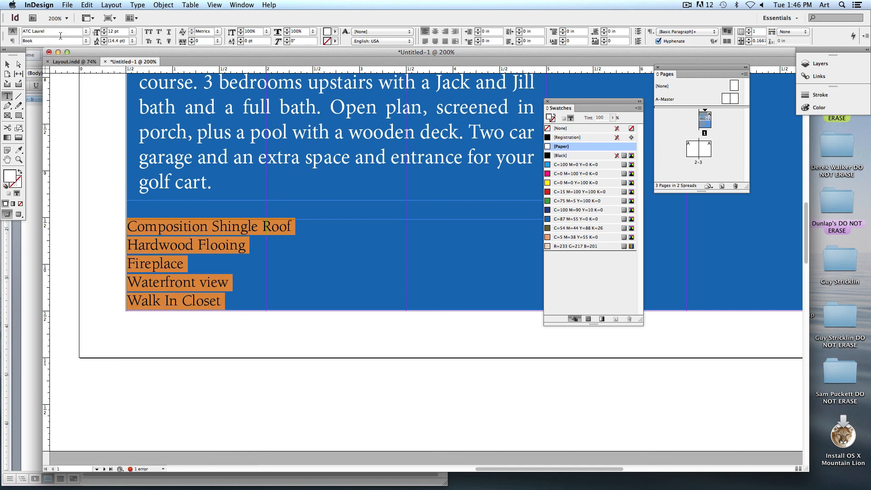
Step: Set the font of the whole features list to Futura (T1), and select its text frame as an object
{"action": "left_click", "coordinate": [58, 31]}
{"action": "type", "text": "Futura (T1"}
{"action": "left_click", "coordinate": [189, 264]}
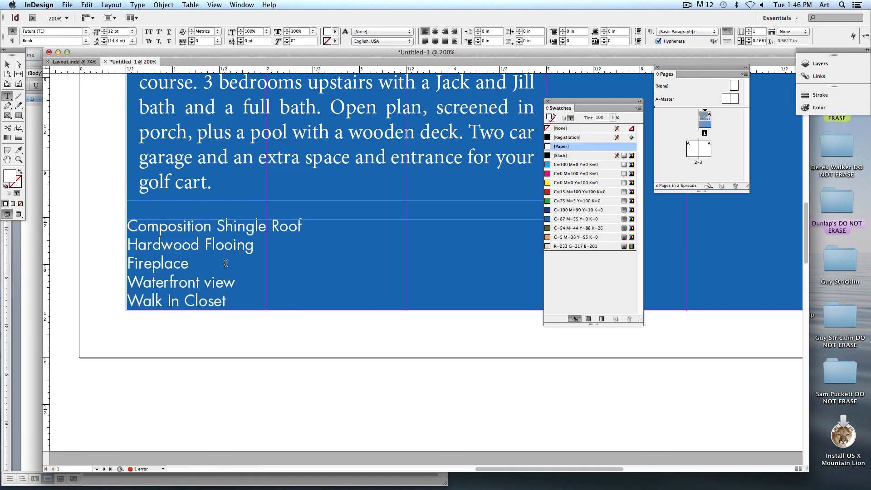
{"action": "left_click", "coordinate": [7, 64]}
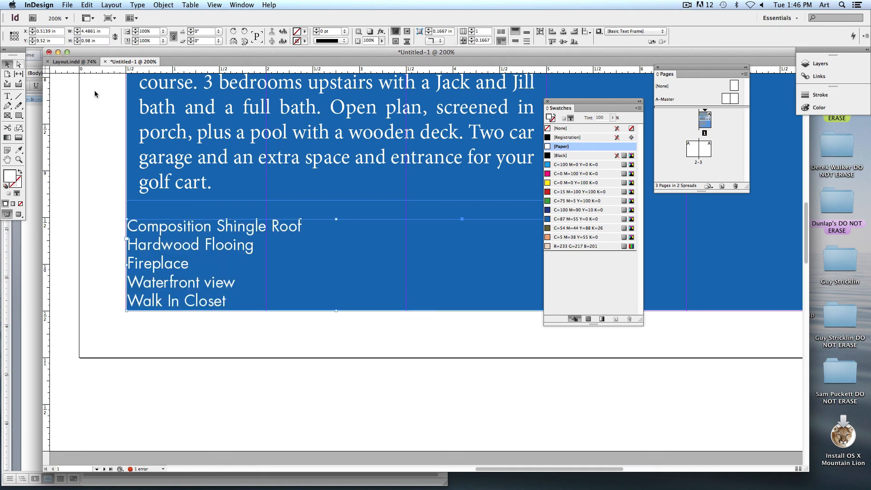
Step: Extend the features frame downward to about 1.62 in high, and colour all its text with the Black swatch
{"action": "scroll", "coordinate": [302, 164], "scroll_direction": "right", "scroll_amount": 3}
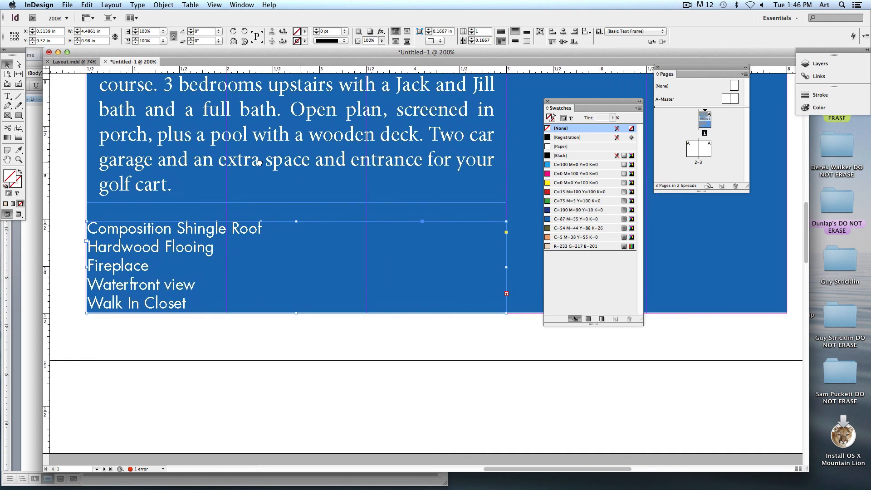
{"action": "scroll", "coordinate": [258, 162], "scroll_direction": "down", "scroll_amount": 1}
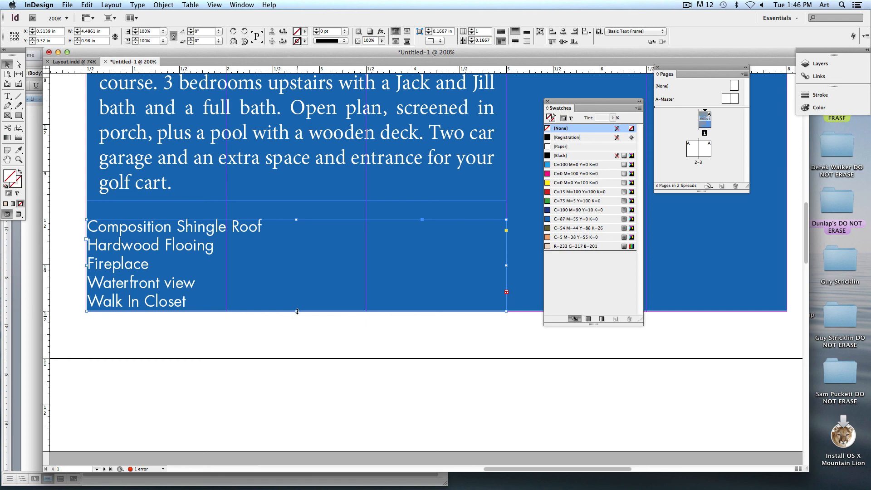
{"action": "left_click_drag", "start_coordinate": [296, 311], "coordinate": [296, 371]}
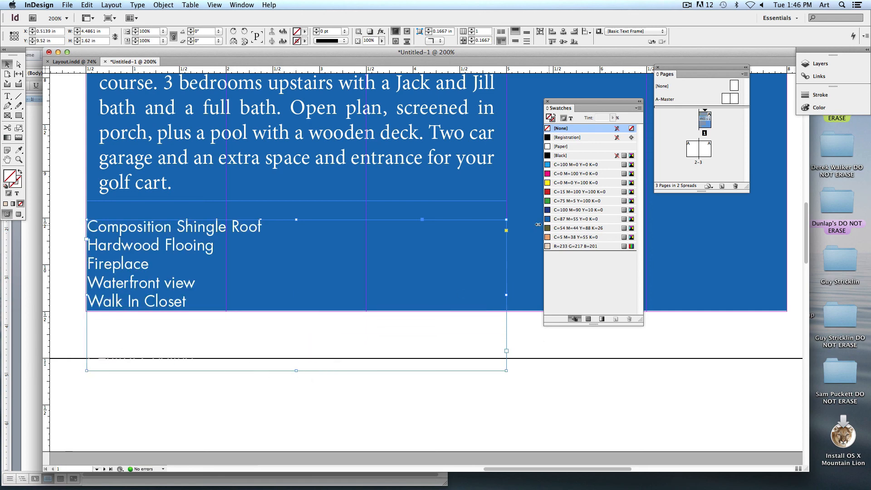
{"action": "double_click", "coordinate": [278, 323]}
{"action": "key", "text": "super+a"}
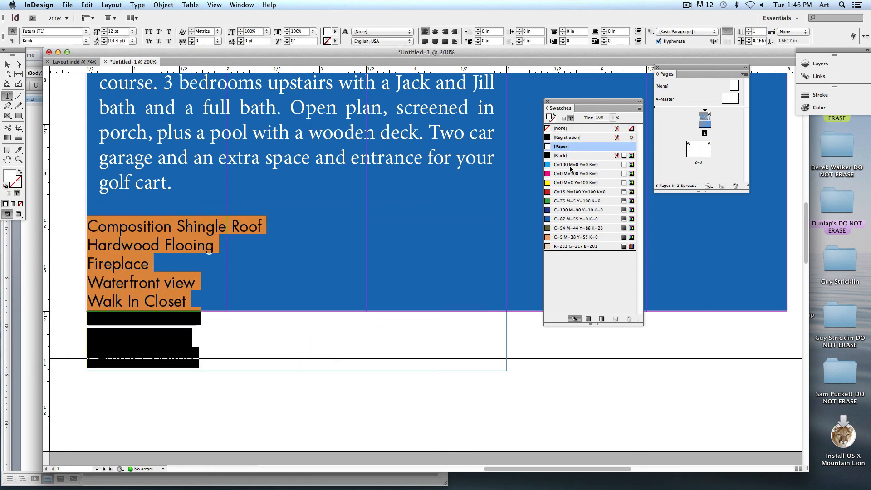
{"action": "left_click", "coordinate": [560, 157]}
{"action": "key", "text": "Escape"}
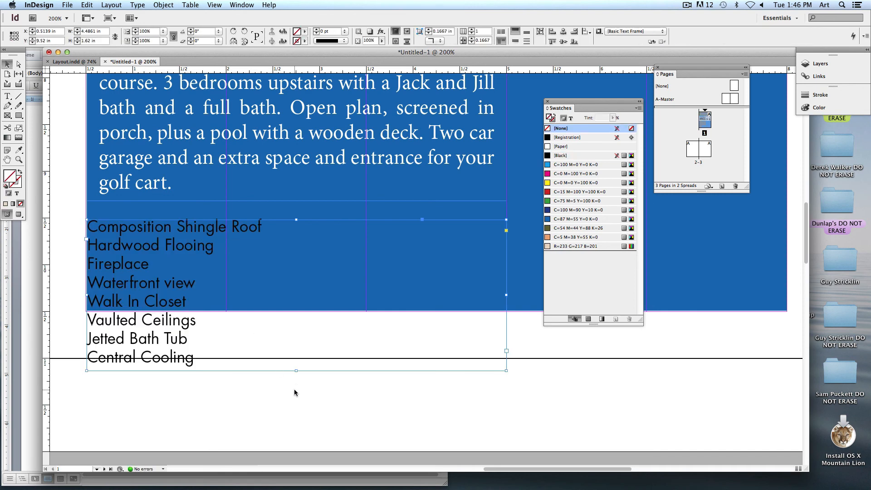
Step: Divide the features frame into two columns and shorten it to about 0.88 in so each column holds four items
{"action": "left_click_drag", "start_coordinate": [296, 370], "coordinate": [300, 312]}
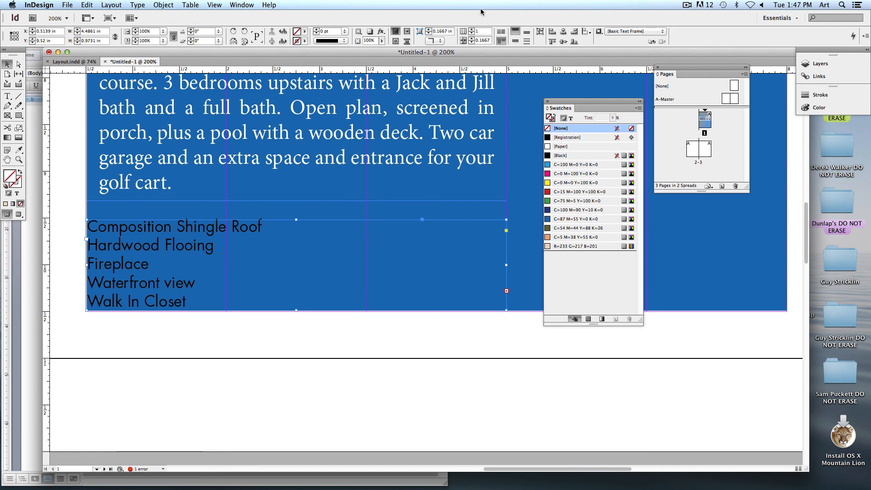
{"action": "left_click", "coordinate": [472, 31]}
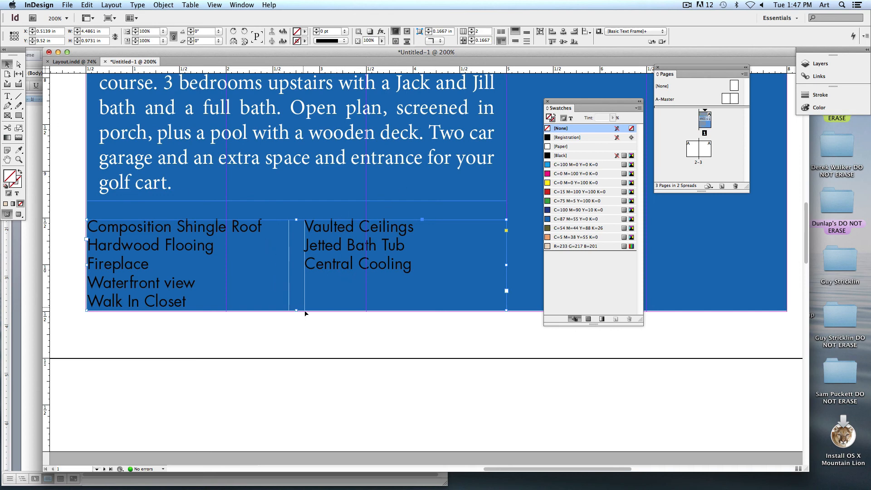
{"action": "left_click_drag", "start_coordinate": [297, 312], "coordinate": [297, 301]}
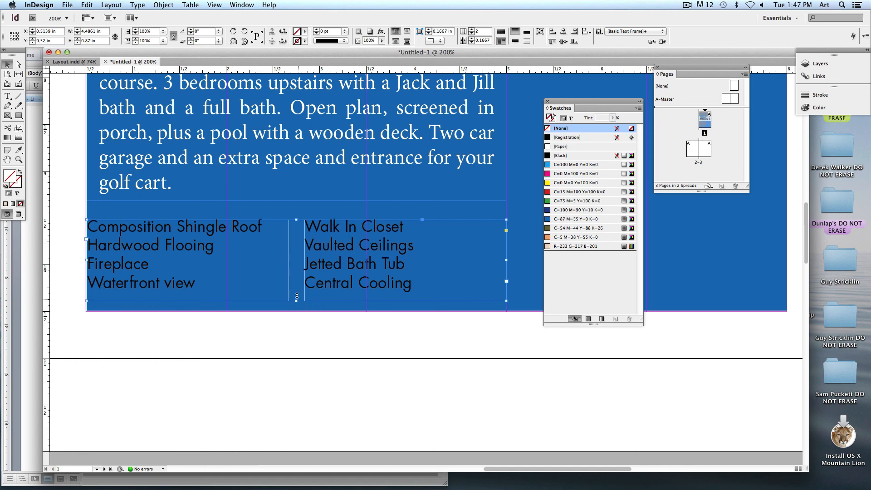
{"action": "left_click_drag", "start_coordinate": [297, 303], "coordinate": [295, 302]}
Step: Try three, four and five columns in the features frame, and return it to two
{"action": "left_click", "coordinate": [472, 30]}
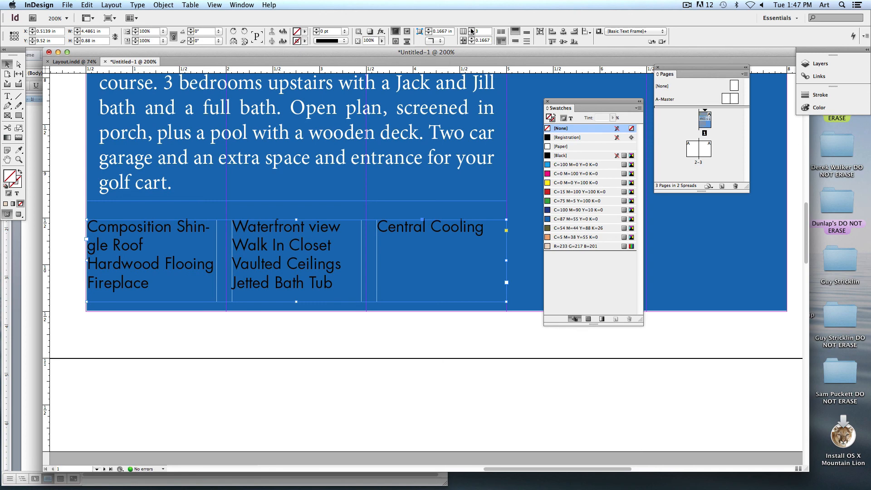
{"action": "left_click", "coordinate": [472, 30]}
{"action": "left_click", "coordinate": [472, 29]}
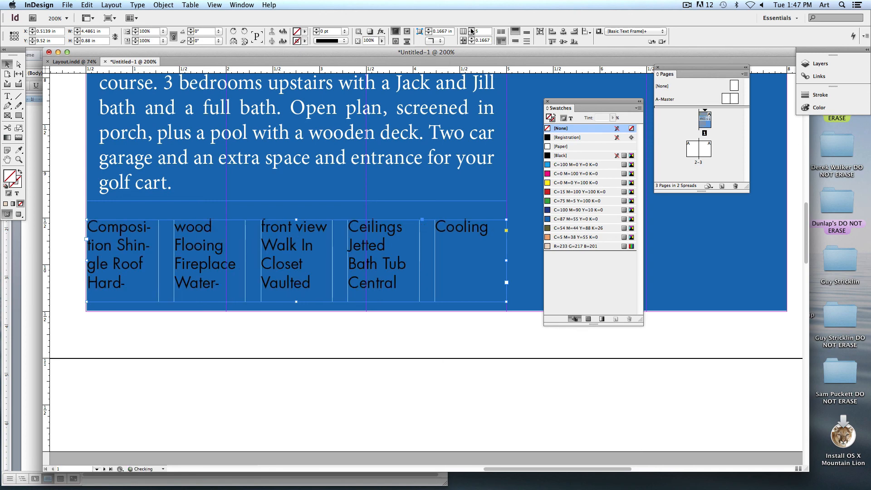
{"action": "left_click", "coordinate": [471, 34]}
{"action": "left_click", "coordinate": [471, 34]}
{"action": "left_click", "coordinate": [472, 33]}
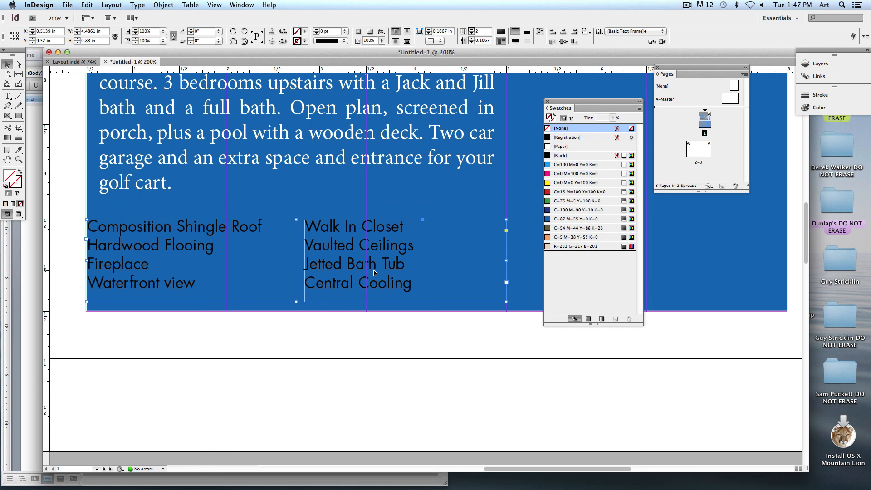
Step: Place MapScreenshot.jpg and the realtor's portrait photo, putting the portrait on the pasteboard beside the page and the map below it
{"action": "left_click", "coordinate": [370, 313]}
{"action": "key", "text": "super+0"}
{"action": "left_click_drag", "start_coordinate": [347, 304], "coordinate": [293, 236]}
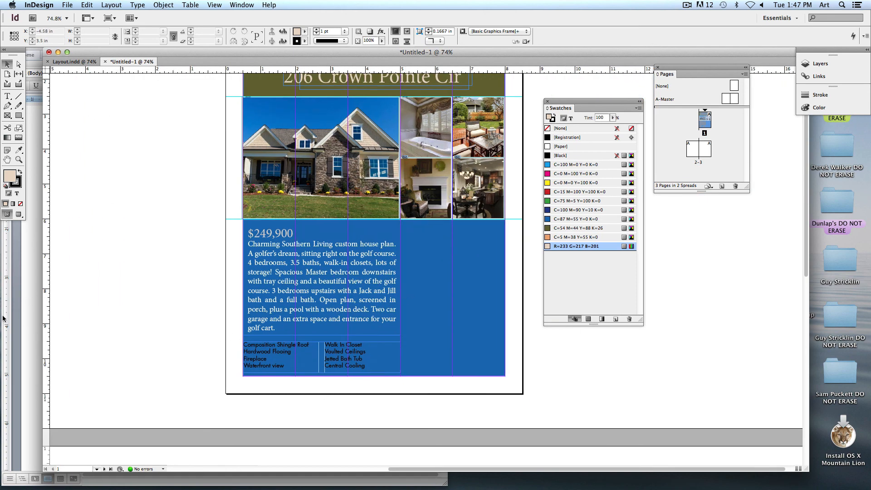
{"action": "left_click", "coordinate": [67, 5]}
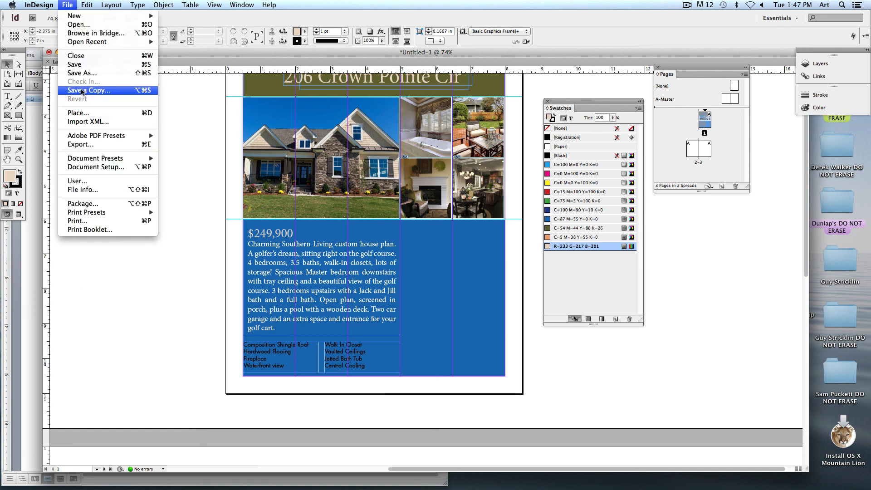
{"action": "left_click", "coordinate": [80, 113]}
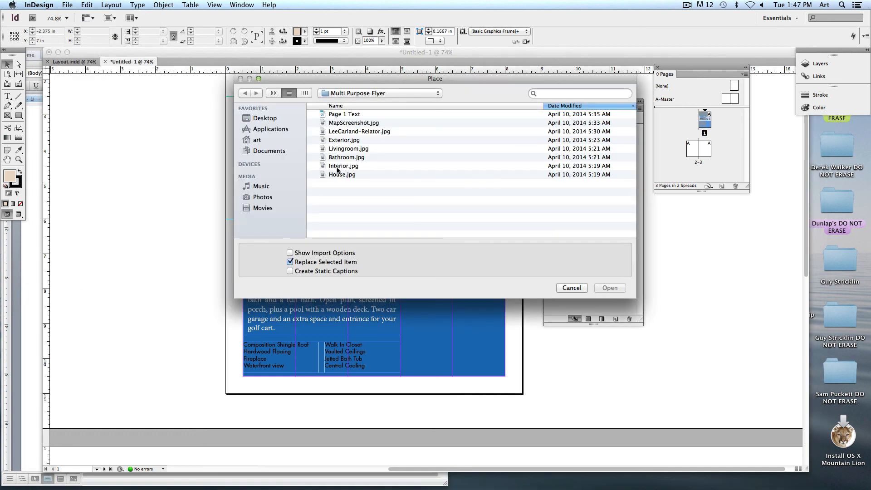
{"action": "left_click", "coordinate": [348, 124]}
{"action": "left_click", "coordinate": [349, 133], "text": "shift"}
{"action": "key", "text": "Return"}
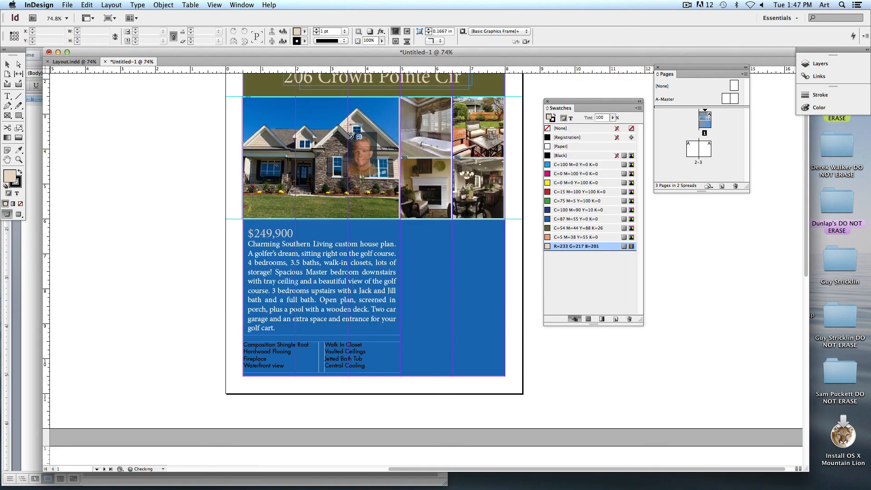
{"action": "left_click", "coordinate": [89, 107]}
{"action": "left_click", "coordinate": [143, 280]}
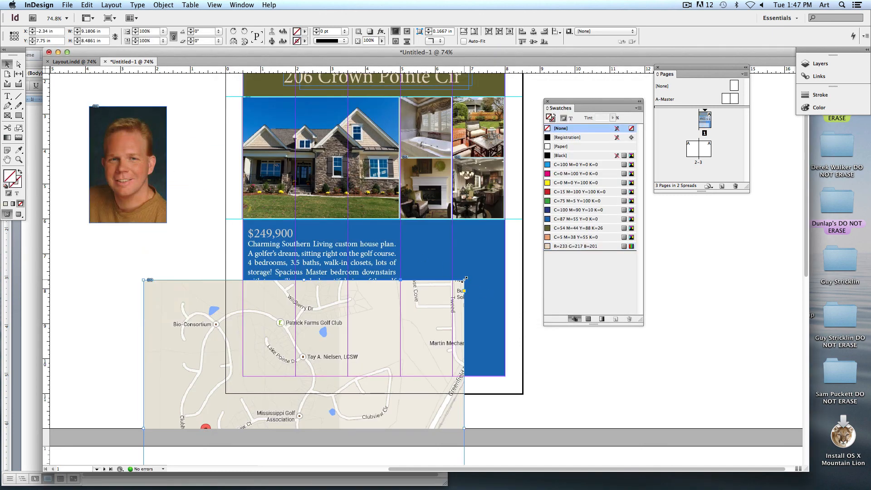
Step: Scale the map to about 2.83 by 2.62 in and fit it in the blue panel beside the description
{"action": "left_click_drag", "start_coordinate": [464, 280], "coordinate": [480, 251]}
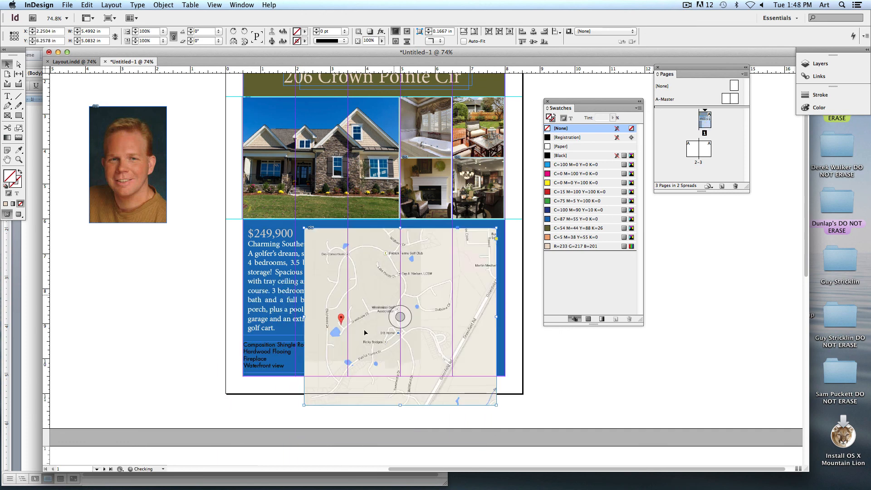
{"action": "left_click_drag", "start_coordinate": [303, 405], "coordinate": [403, 313]}
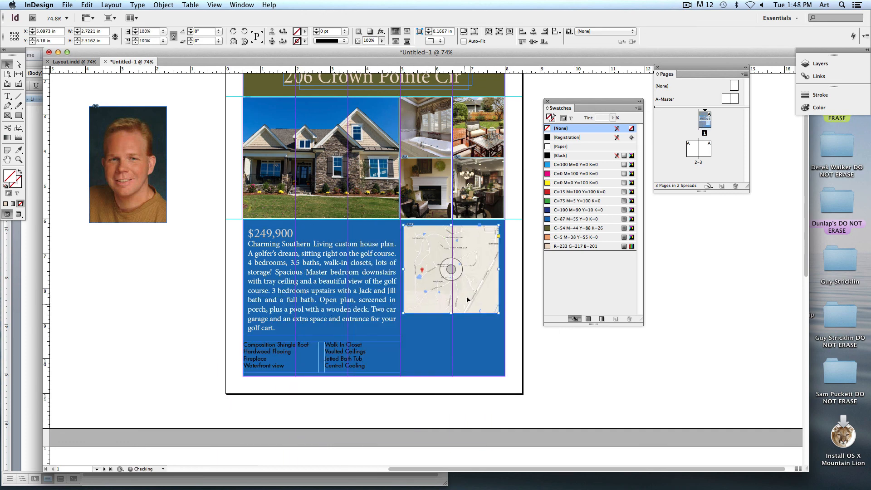
{"action": "left_click_drag", "start_coordinate": [499, 313], "coordinate": [502, 317]}
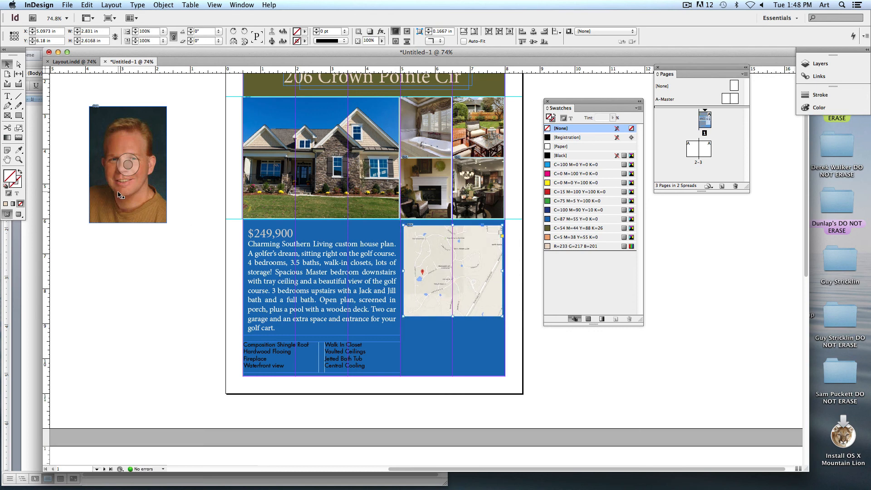
Step: Move the realtor's portrait below the map in the blue panel and scale it to about 0.89 by 1.33 in
{"action": "left_click_drag", "start_coordinate": [118, 195], "coordinate": [435, 331]}
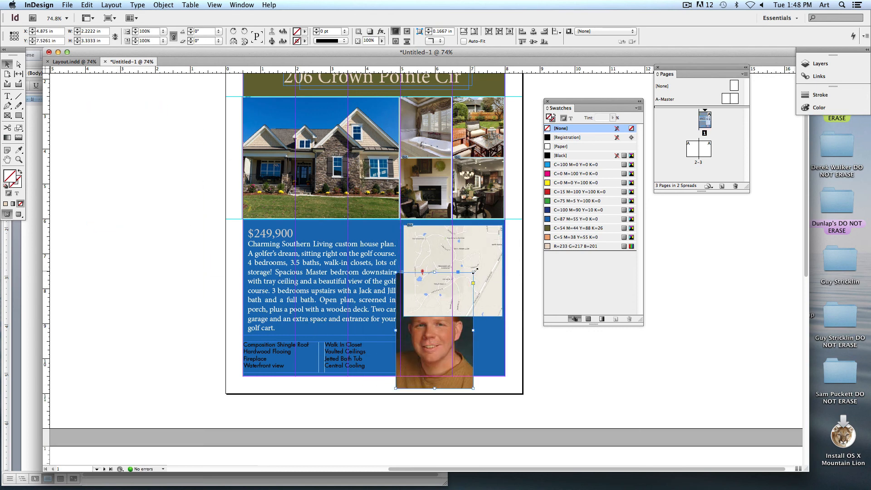
{"action": "left_click_drag", "start_coordinate": [474, 272], "coordinate": [431, 329]}
{"action": "key", "text": "super+z"}
{"action": "left_click_drag", "start_coordinate": [442, 375], "coordinate": [422, 346]}
{"action": "left_click", "coordinate": [548, 375]}
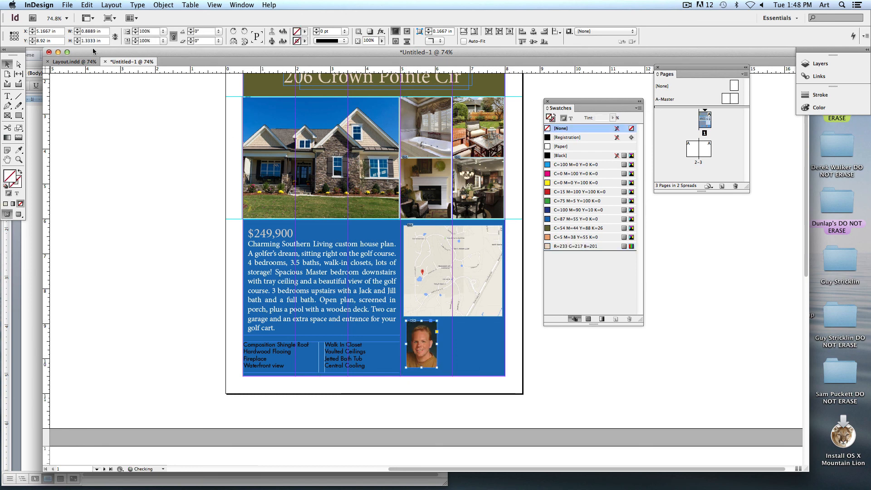
Step: Switch to the Layout.indd document and swap the positions of the description text and the map below the photo grid
{"action": "left_click", "coordinate": [73, 62]}
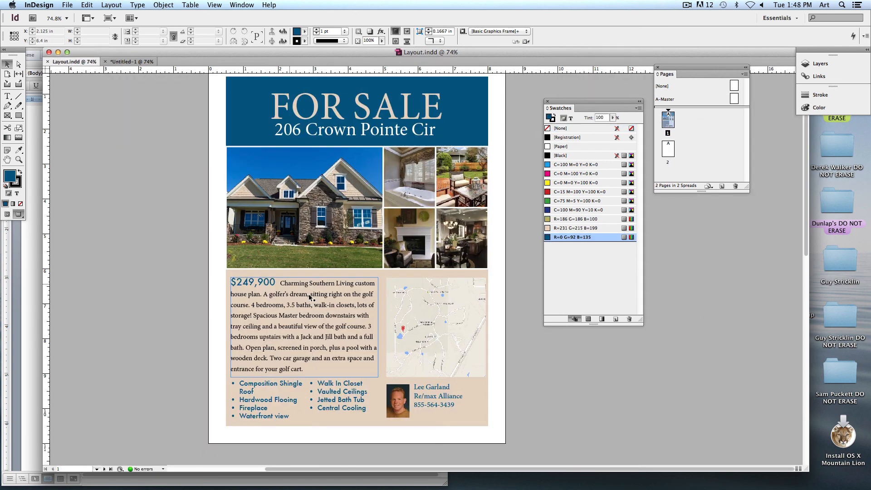
{"action": "left_click_drag", "start_coordinate": [333, 326], "coordinate": [347, 311]}
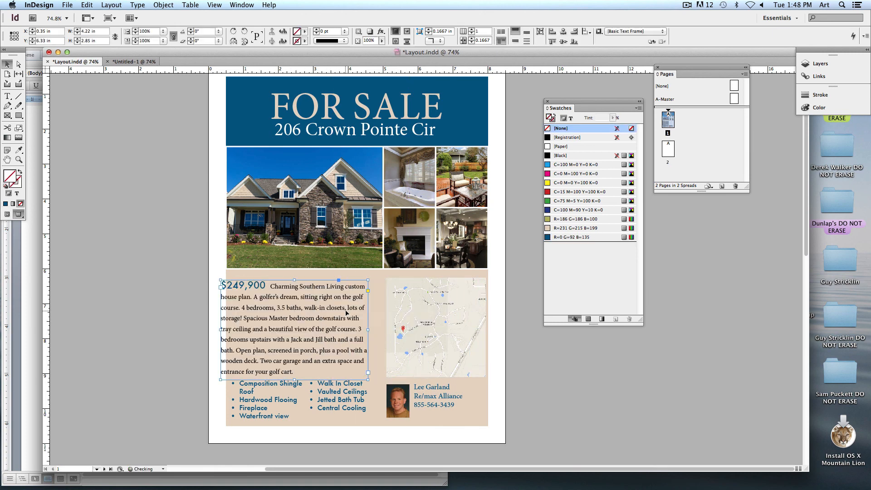
{"action": "key", "text": "super+z"}
{"action": "left_click", "coordinate": [504, 326]}
{"action": "left_click_drag", "start_coordinate": [405, 298], "coordinate": [298, 298]}
{"action": "left_click", "coordinate": [585, 416]}
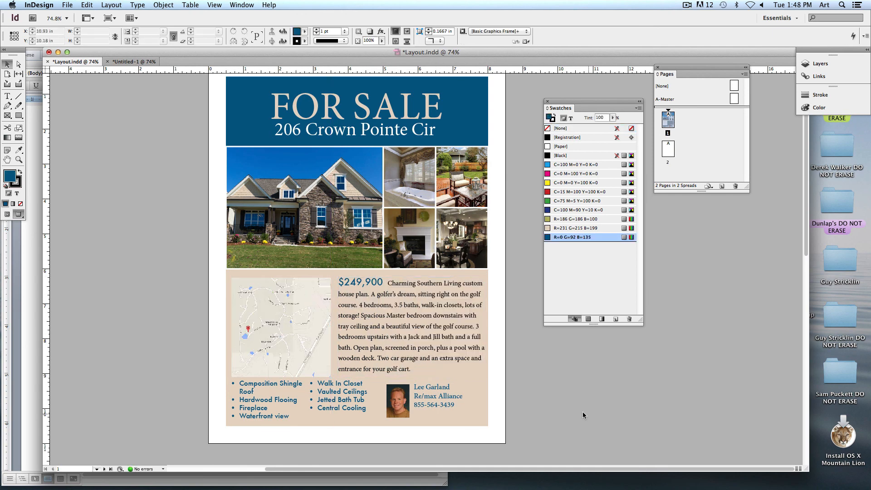
Step: Move the realtor's photo and contact text up beside the map, and narrow, lower and extend the description frame beneath them
{"action": "left_click", "coordinate": [397, 400]}
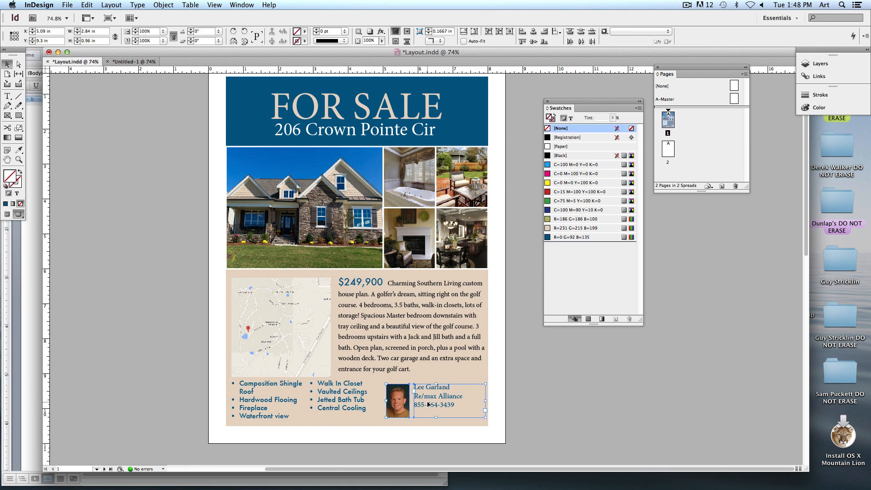
{"action": "left_click_drag", "start_coordinate": [430, 407], "coordinate": [382, 302]}
{"action": "left_click", "coordinate": [408, 347]}
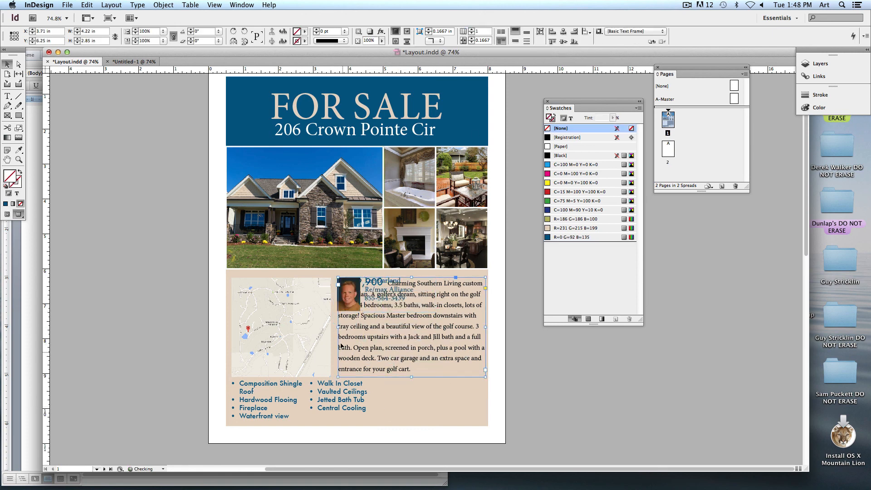
{"action": "left_click_drag", "start_coordinate": [338, 377], "coordinate": [372, 417]}
{"action": "left_click_drag", "start_coordinate": [428, 278], "coordinate": [428, 308]}
{"action": "left_click", "coordinate": [549, 391]}
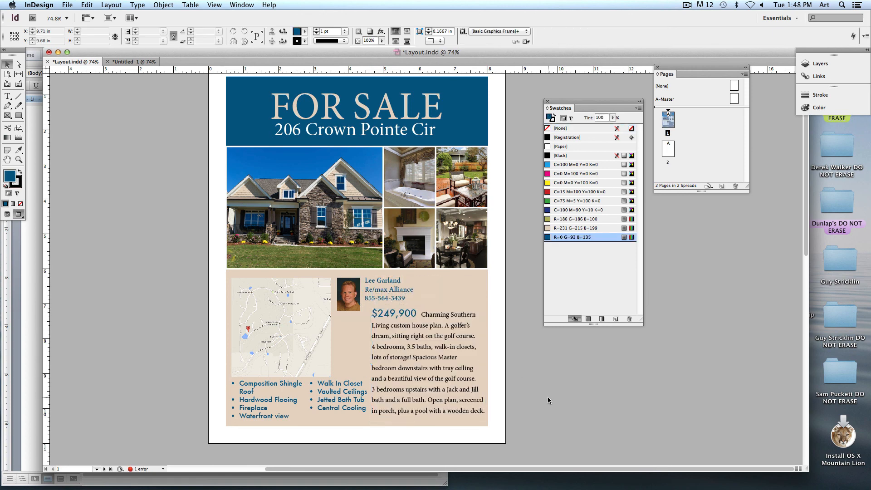
Step: Shift the realtor's photo and contact text together to line up with the left edge of the description frame
{"action": "left_click", "coordinate": [361, 288]}
{"action": "left_click", "coordinate": [380, 289], "text": "shift"}
{"action": "left_click_drag", "start_coordinate": [380, 288], "coordinate": [417, 286]}
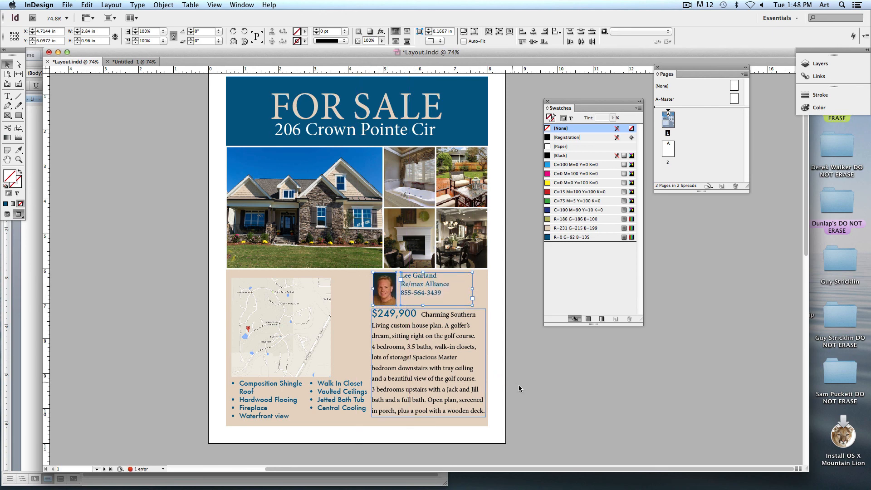
{"action": "left_click", "coordinate": [533, 391]}
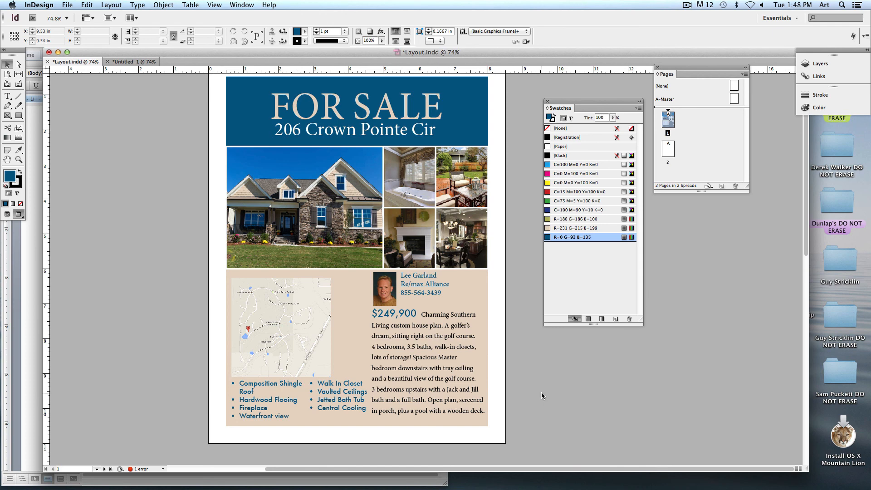
Step: Enlarge the map image to about 43.5% and widen its frame to fill the space beside the description
{"action": "left_click", "coordinate": [308, 320]}
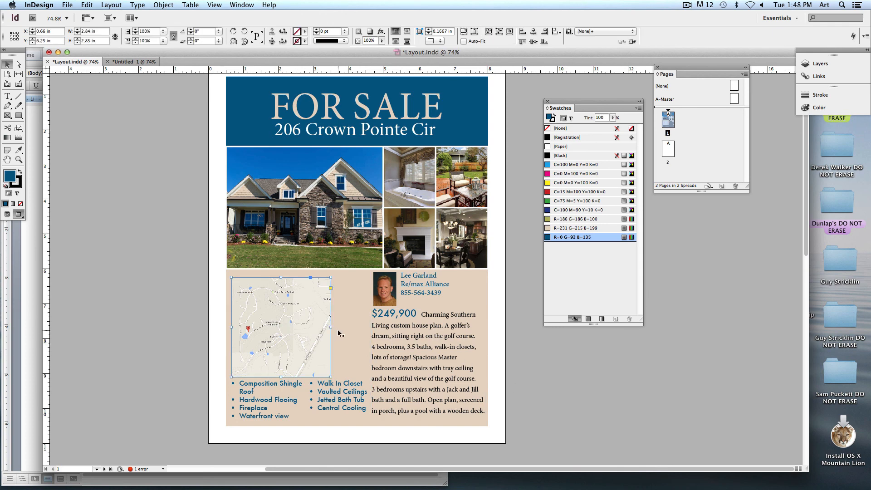
{"action": "left_click_drag", "start_coordinate": [332, 327], "coordinate": [364, 327]}
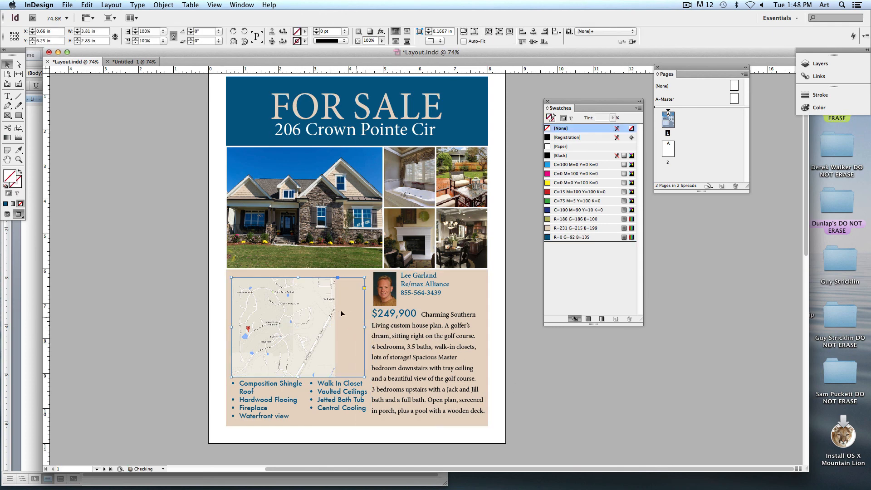
{"action": "left_click", "coordinate": [298, 328]}
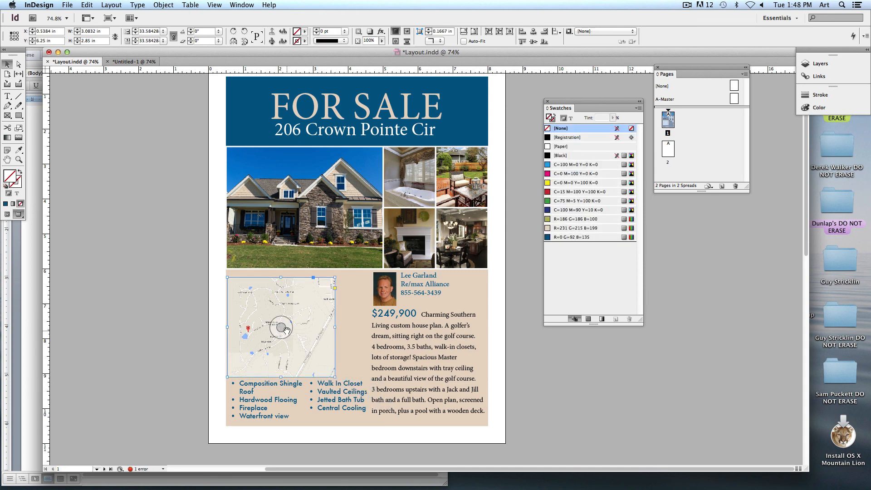
{"action": "left_click", "coordinate": [281, 327]}
{"action": "left_click_drag", "start_coordinate": [334, 378], "coordinate": [369, 408]}
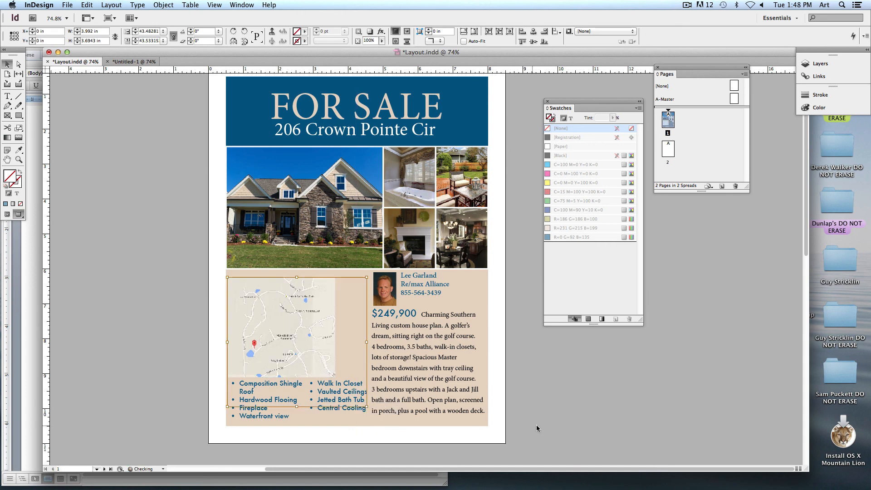
{"action": "left_click", "coordinate": [536, 425]}
{"action": "left_click", "coordinate": [290, 327]}
{"action": "left_click_drag", "start_coordinate": [335, 327], "coordinate": [363, 328]}
{"action": "left_click", "coordinate": [521, 402]}
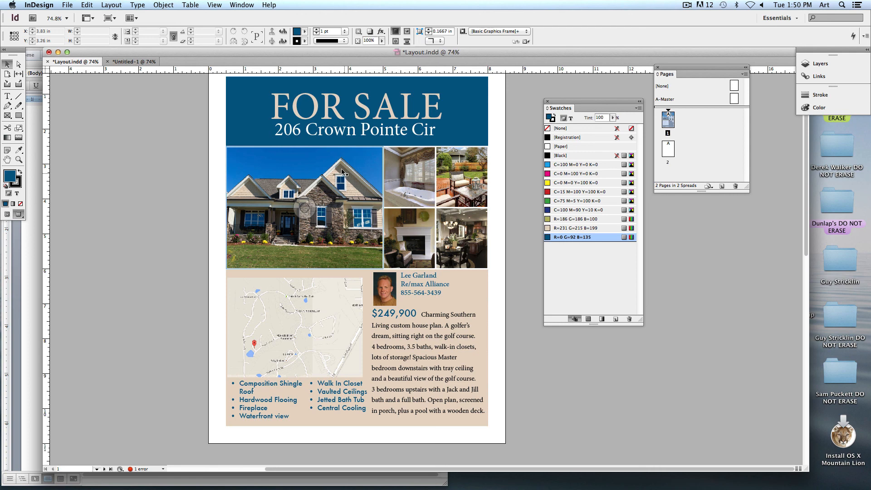
{"action": "left_click", "coordinate": [455, 234]}
{"action": "left_click", "coordinate": [424, 227]}
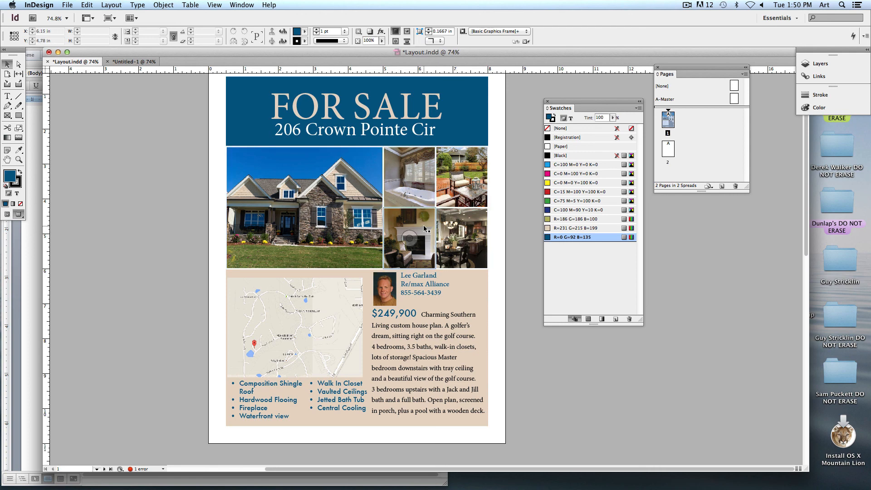
{"action": "left_click", "coordinate": [369, 231]}
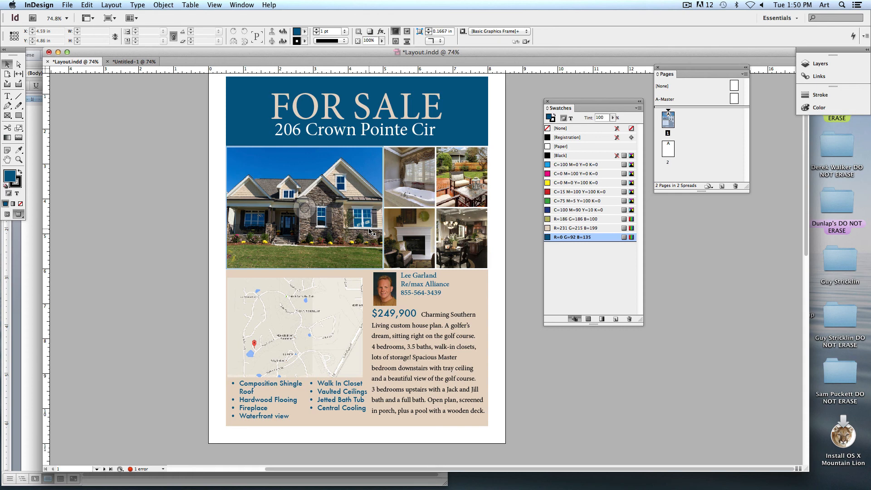
{"action": "left_click", "coordinate": [150, 178]}
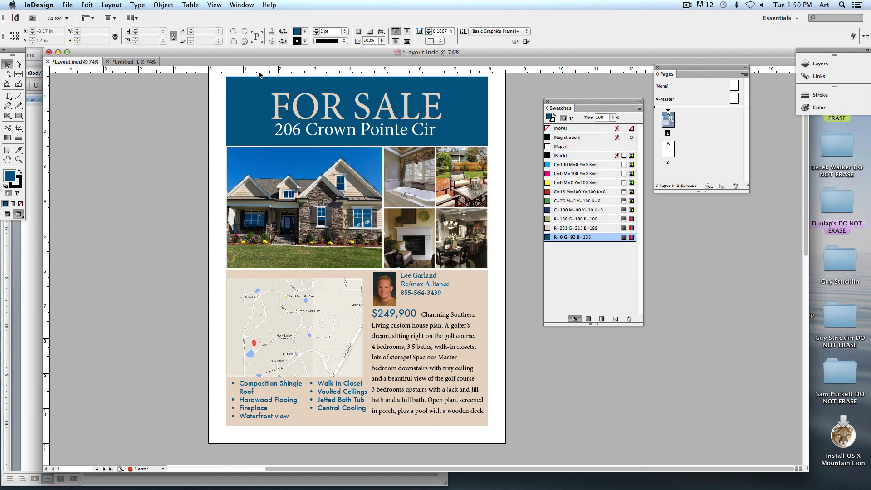
{"action": "left_click", "coordinate": [751, 5]}
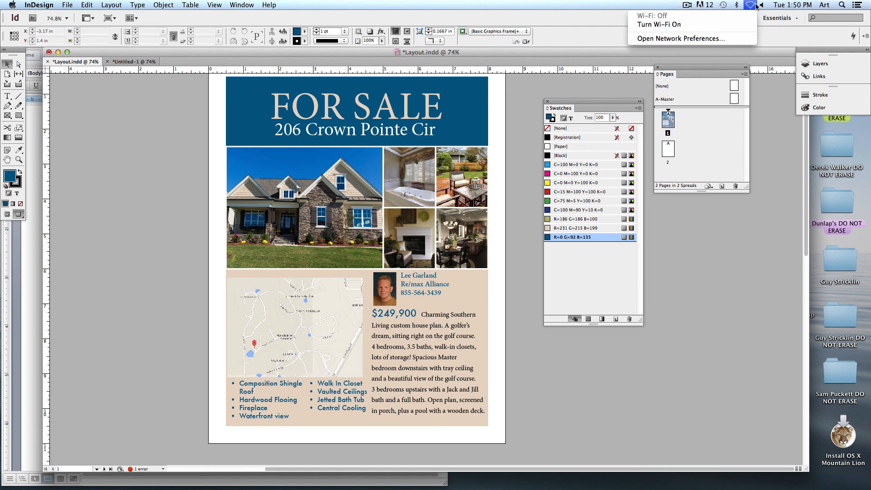